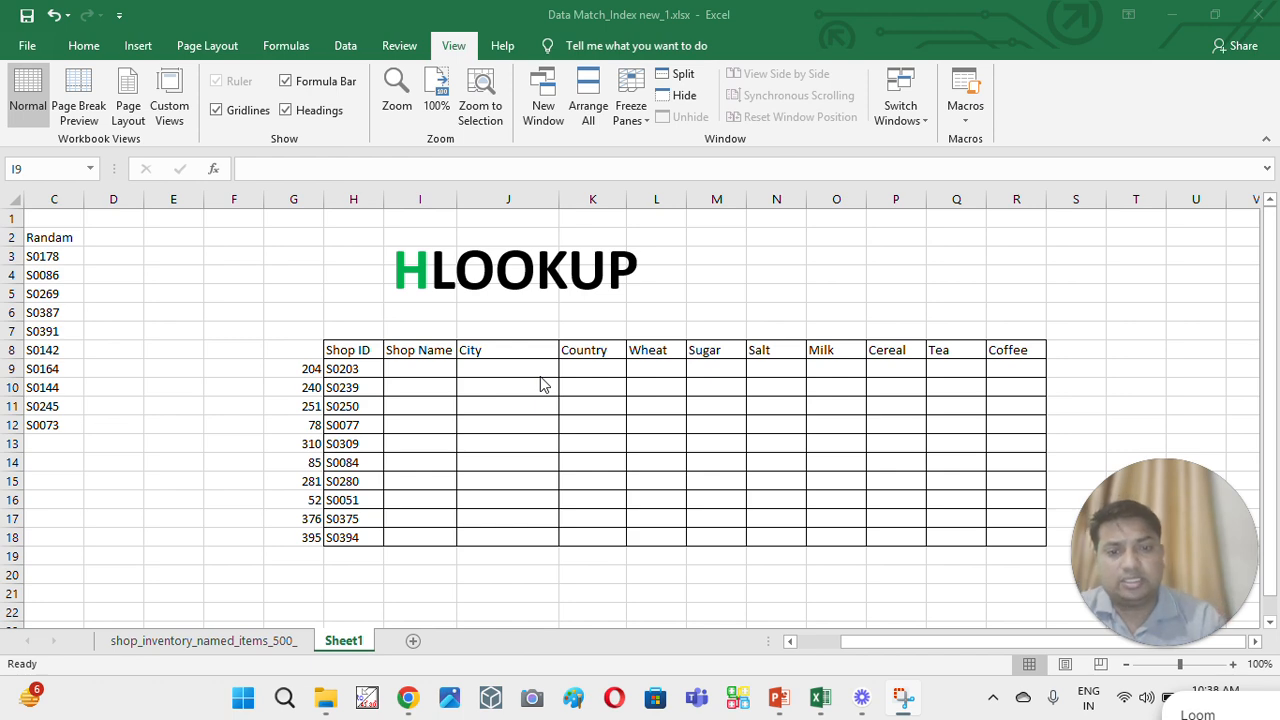
- Review the HLOOKUP purpose and syntax in the PDF guide in Chrome and return to the Excel workbook
left_click(410, 700)
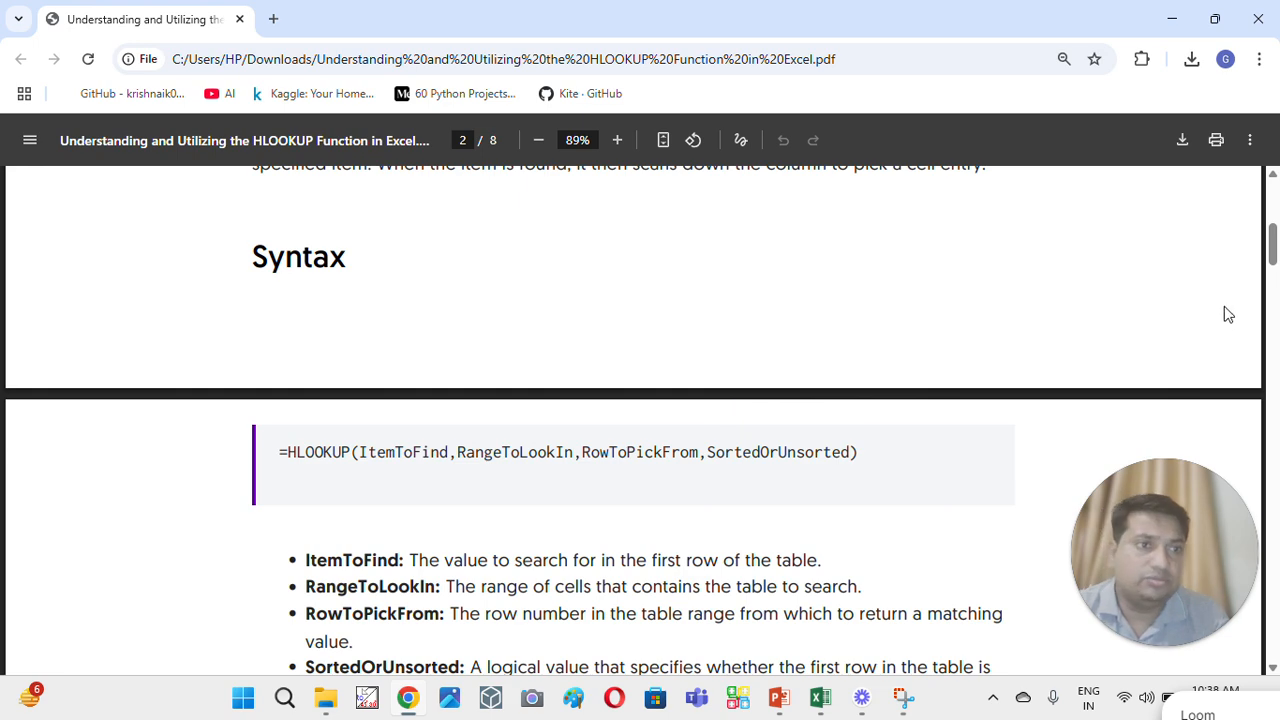
left_click_drag(1268, 262, 1274, 238)
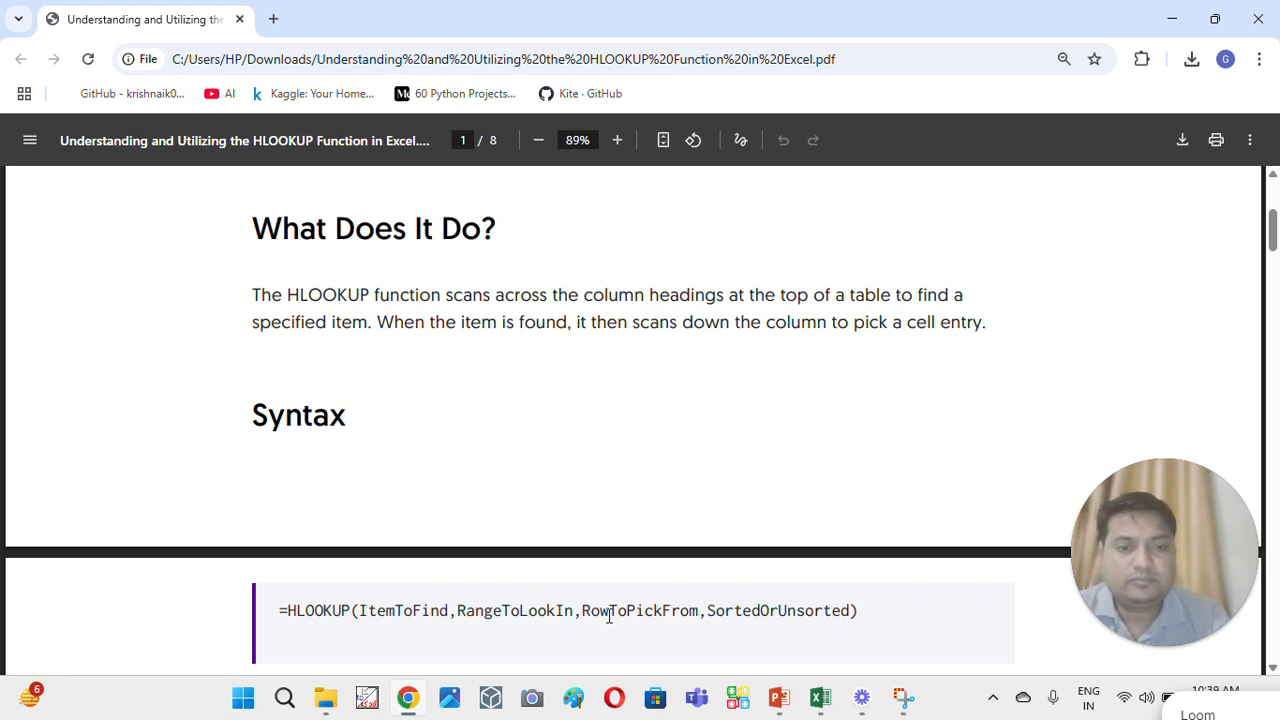
left_click(820, 699)
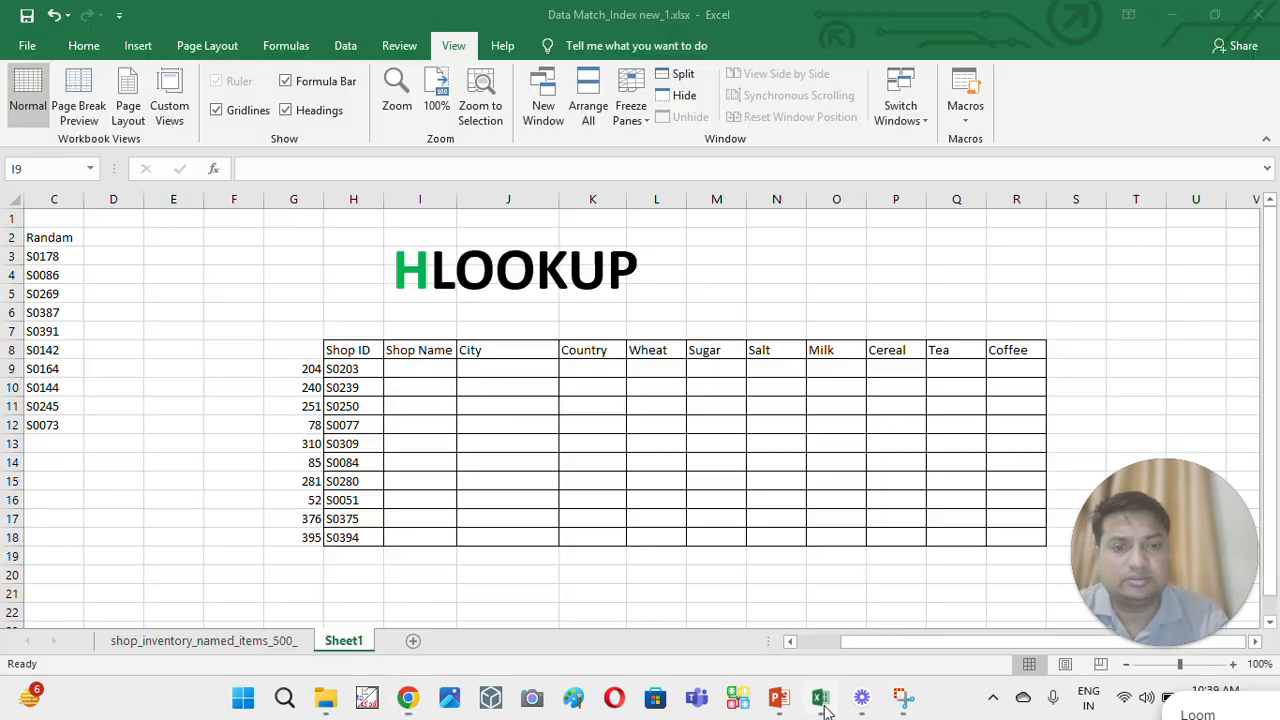
- Compare shop ID S0203 and its row number in G9 with the shop's record on the shop_inventory_named_items_500_ sheet
left_click(445, 368)
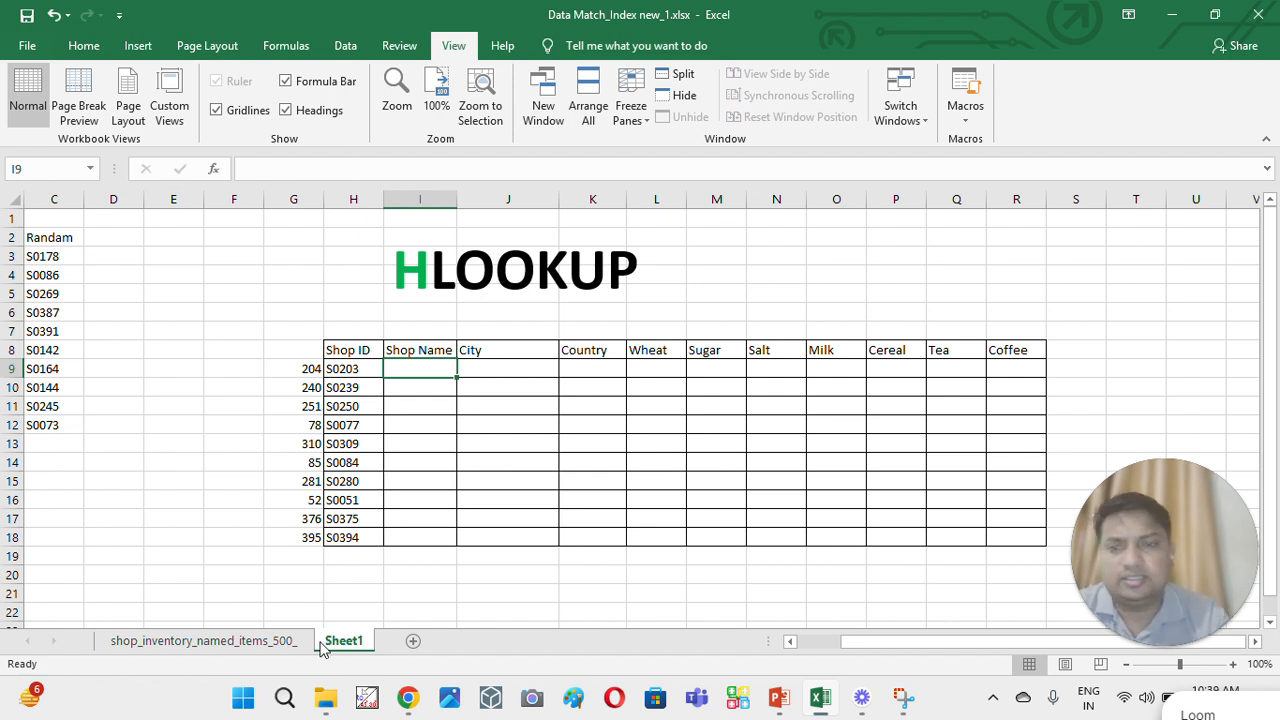
left_click(303, 368)
left_click(354, 369)
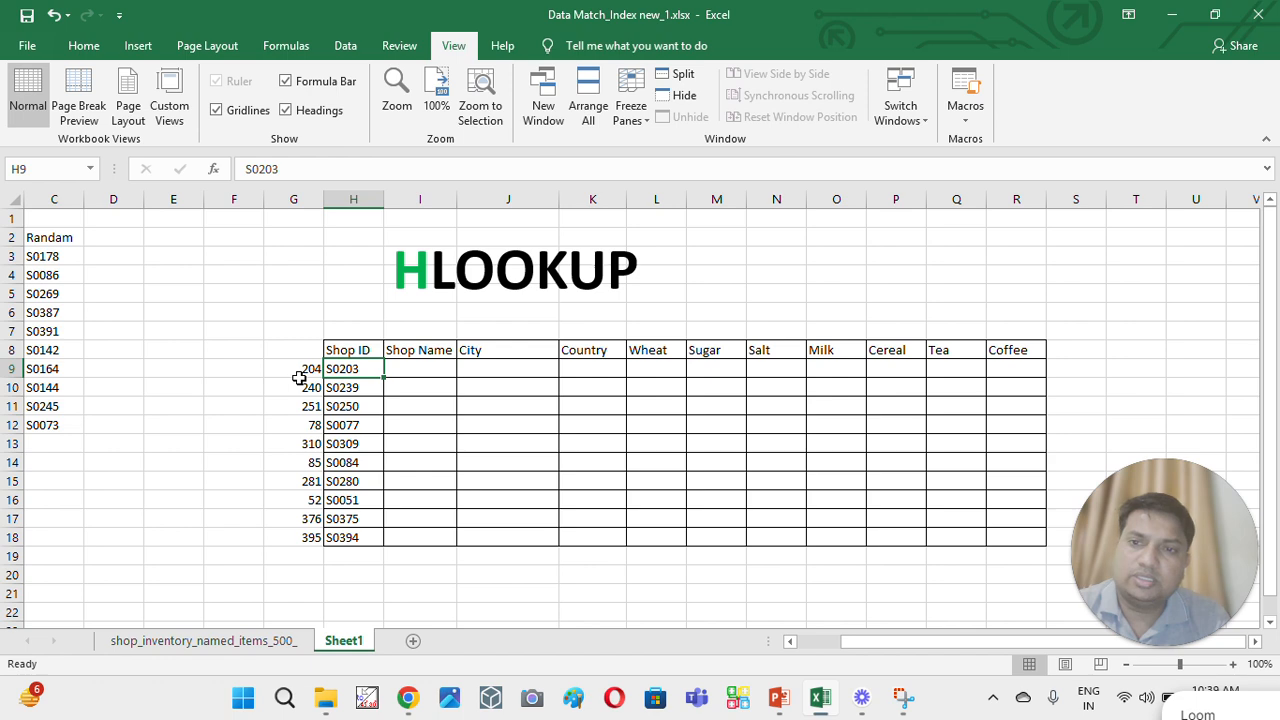
left_click(225, 645)
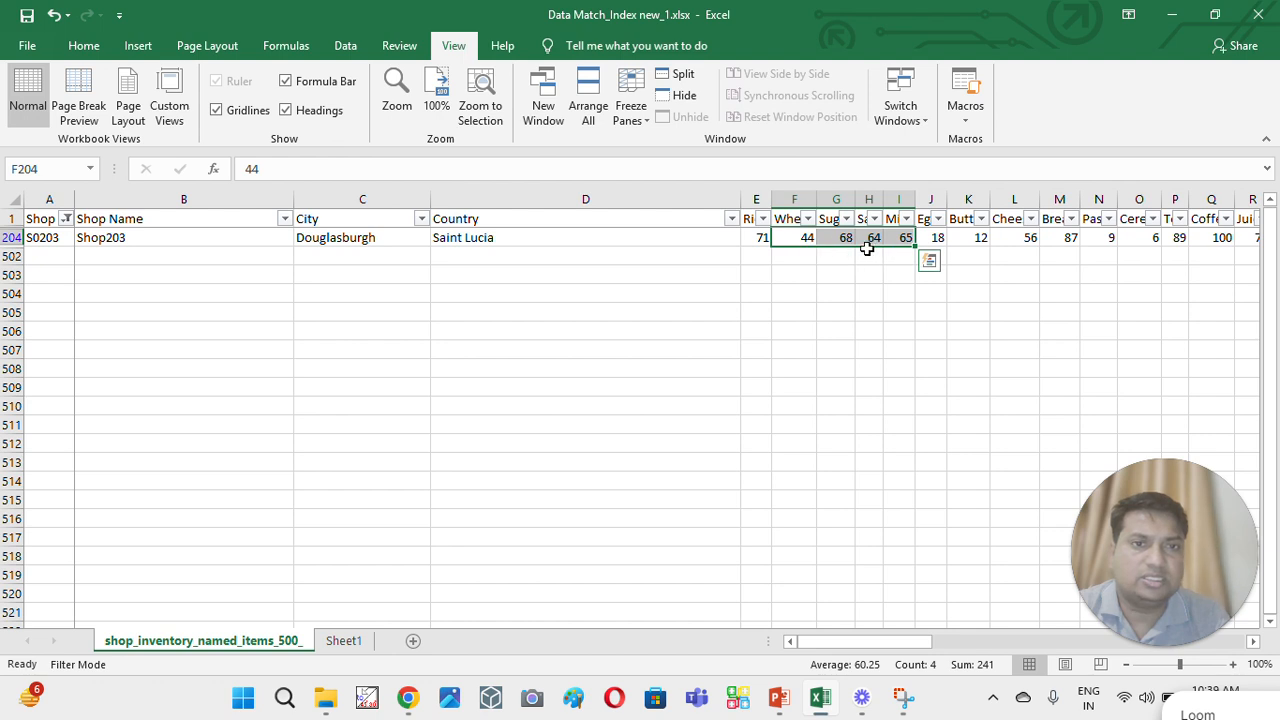
left_click(345, 640)
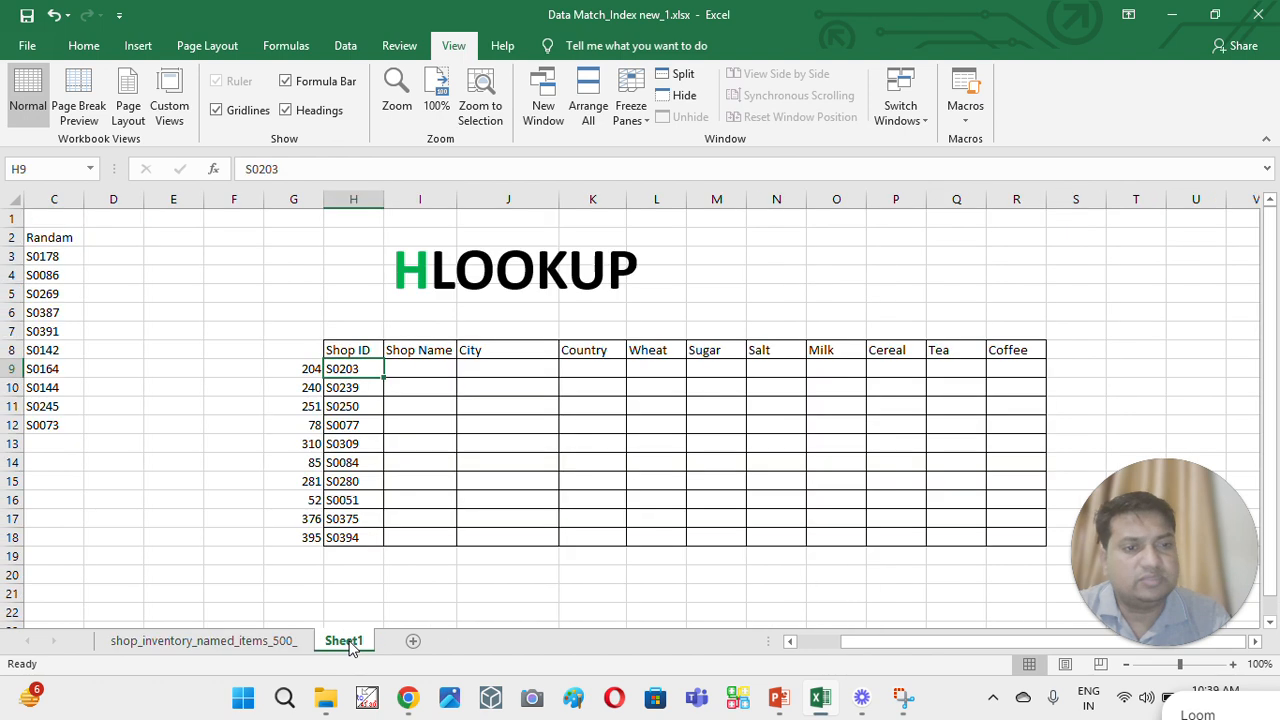
- Start an HLOOKUP formula in cell I9, under Shop Name for shop S0203
left_click(431, 369)
type("=")
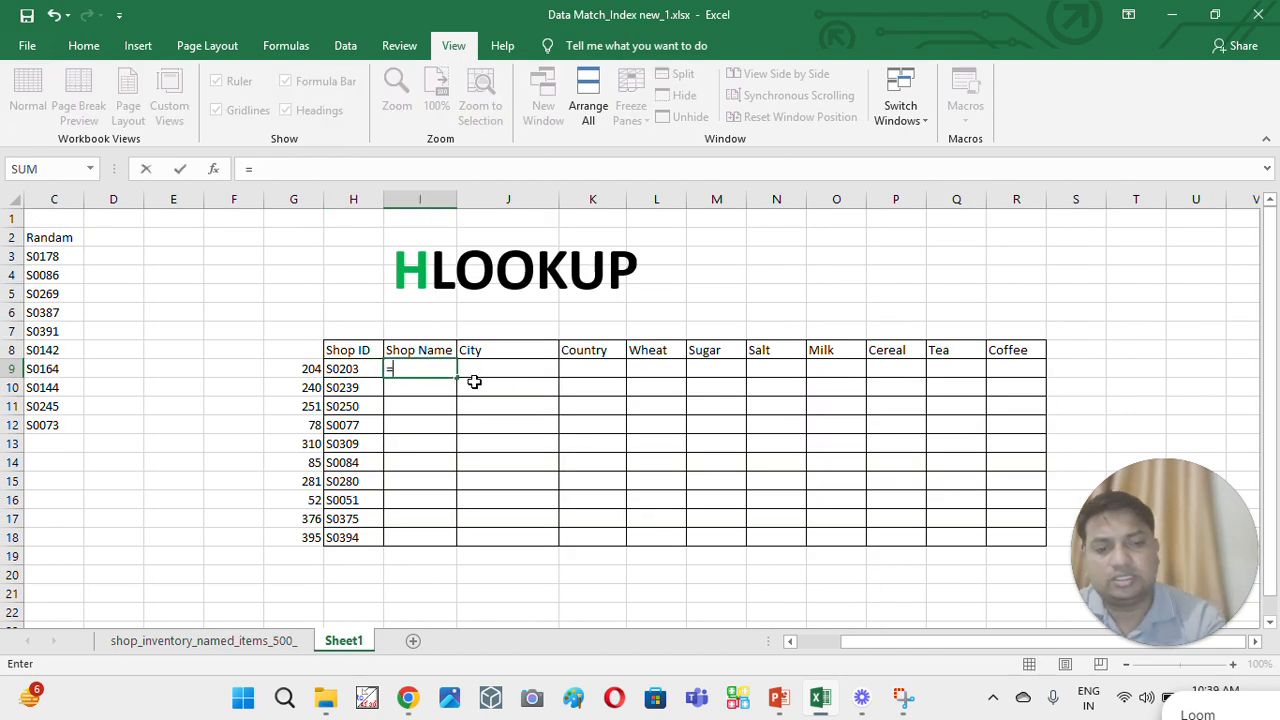
type("h")
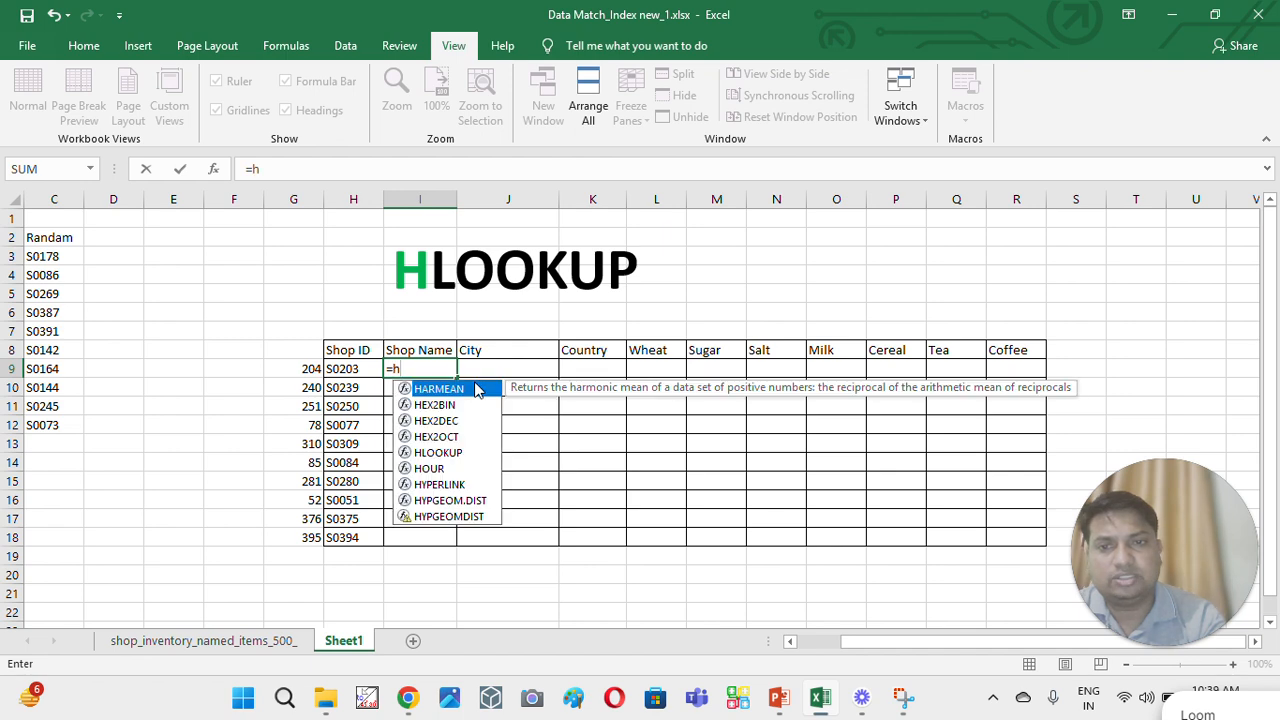
type("loo")
key("BackSpace")
key("BackSpace")
type("loou")
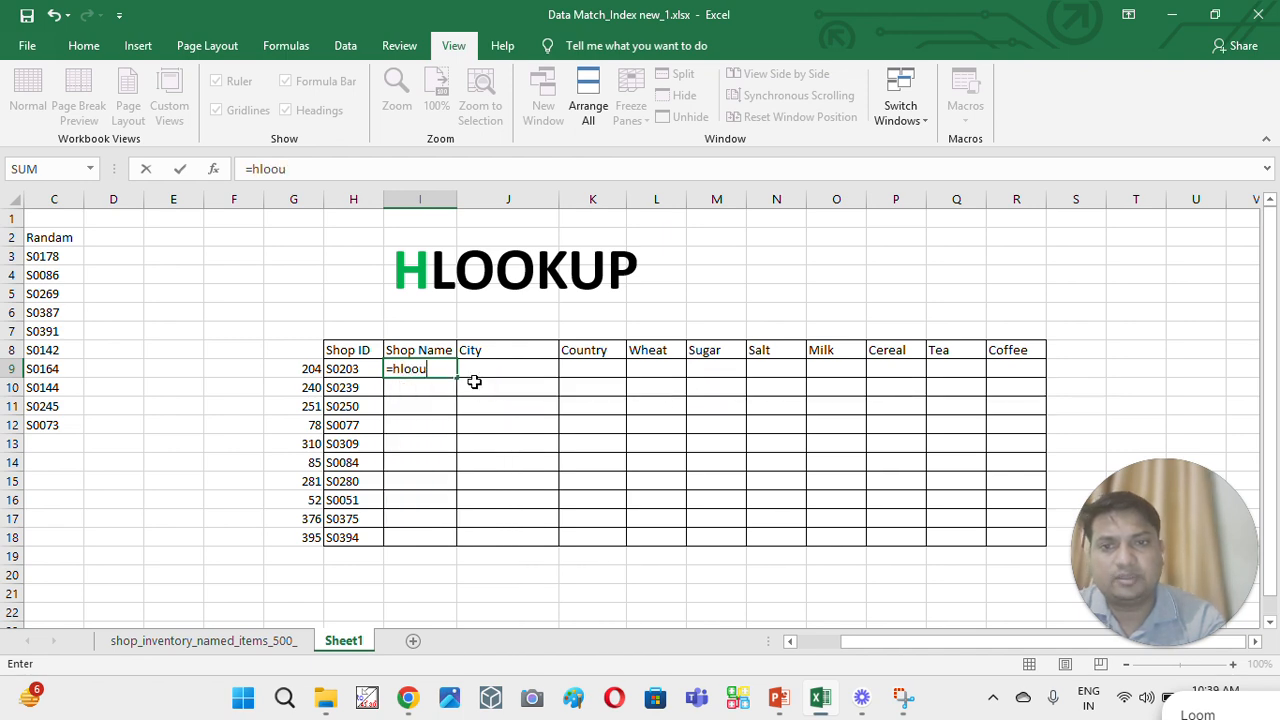
key("BackSpace")
key("BackSpace")
key("Tab")
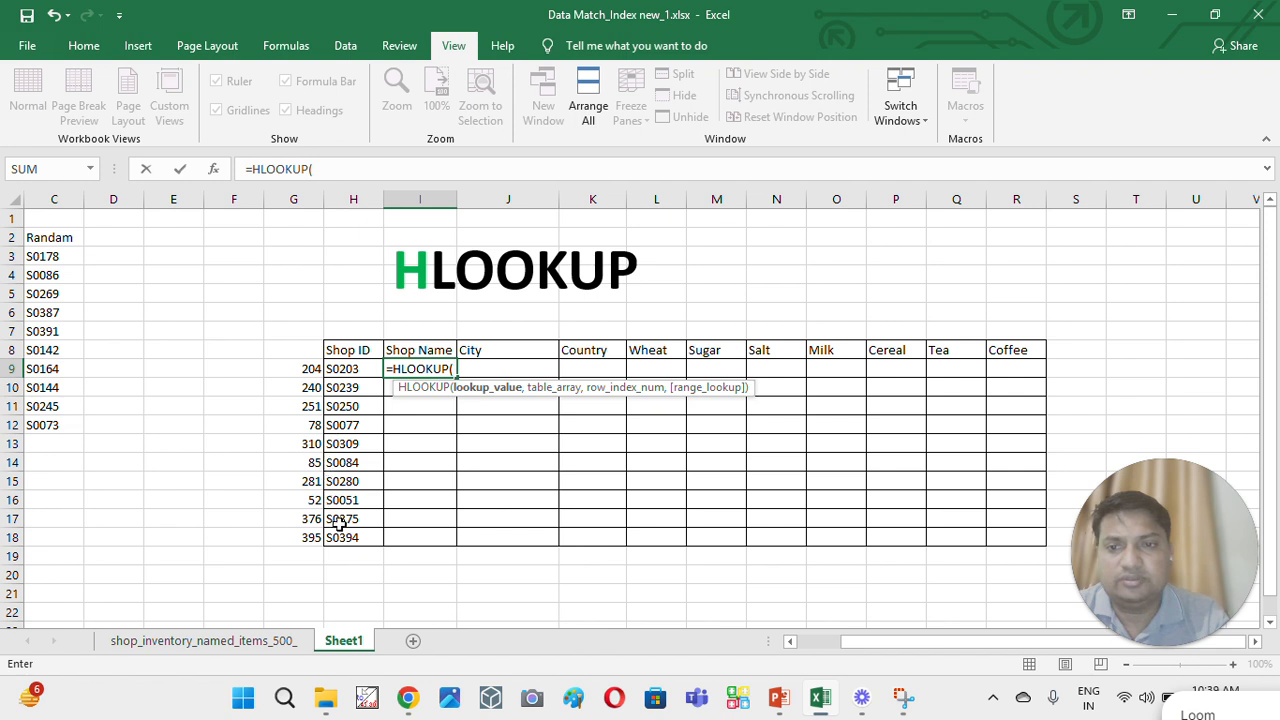
- Set the formula's lookup value to the Shop Name header with its row locked, as I$8
left_click(424, 349)
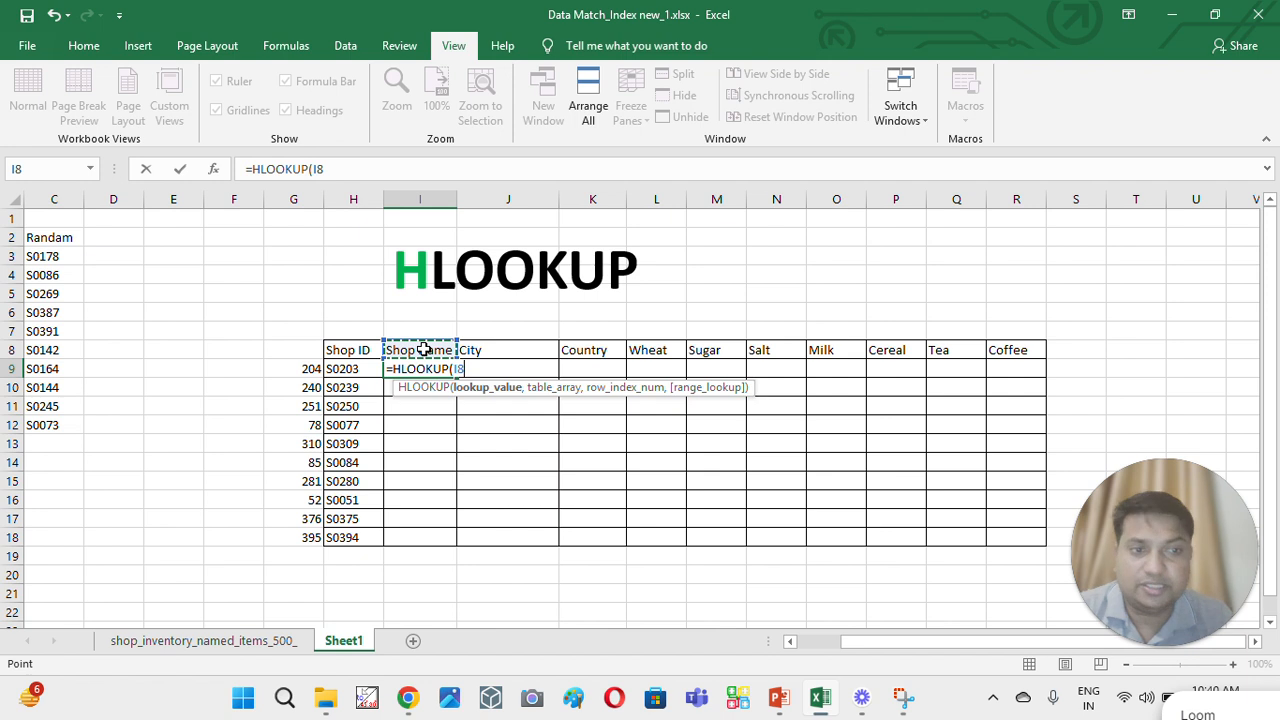
left_click(316, 169)
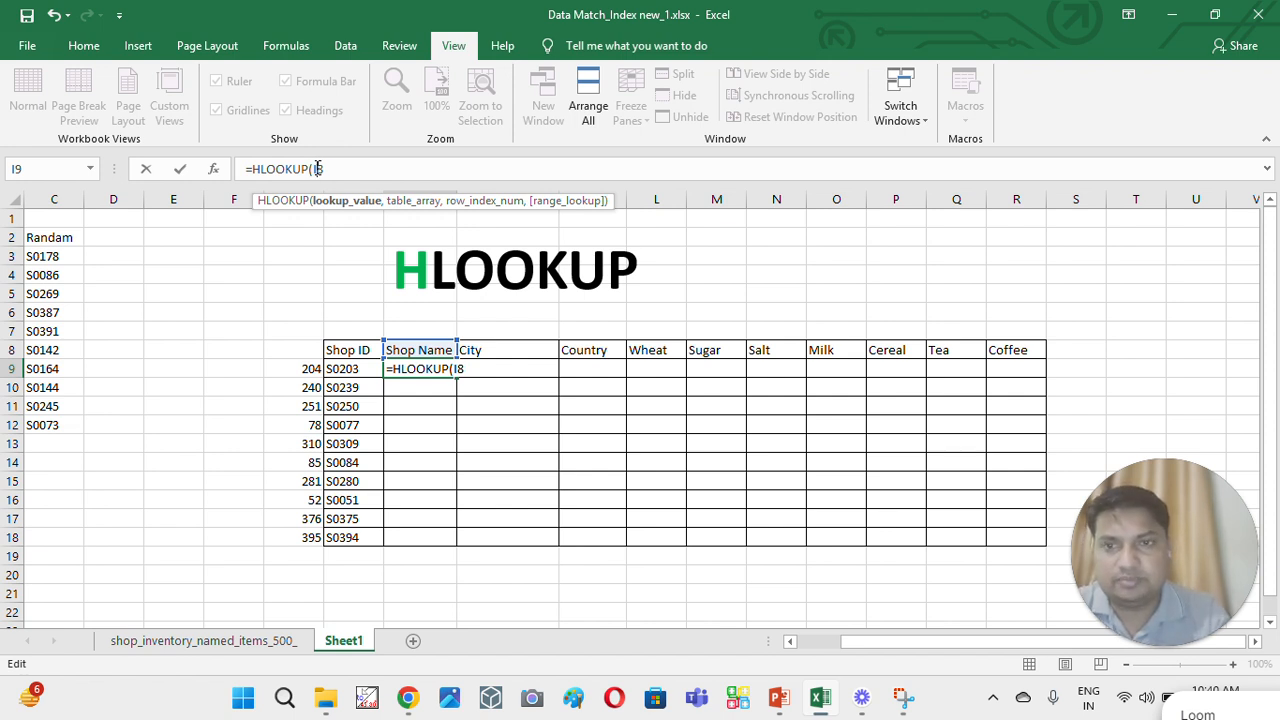
left_click(318, 169)
type("$8")
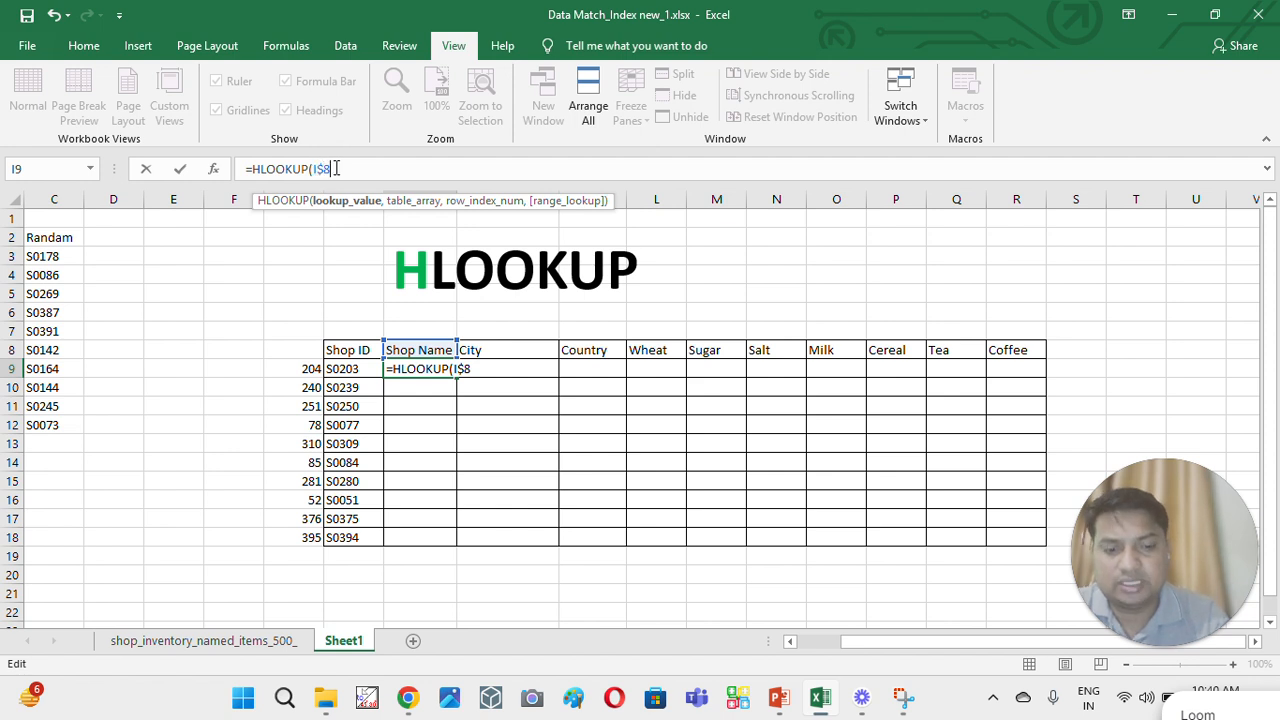
type(",")
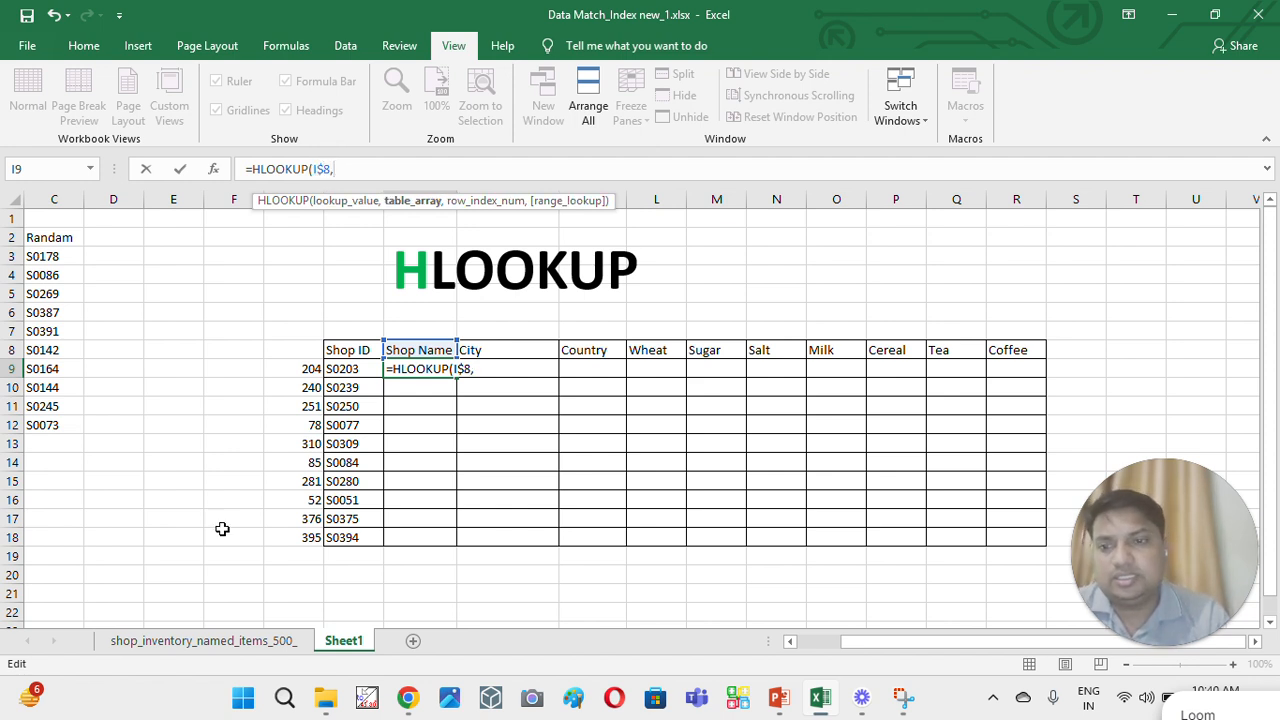
- Complete the HLOOKUP with locked inventory columns $A:$BB as table array, row index 204 and exact match 0
left_click(205, 641)
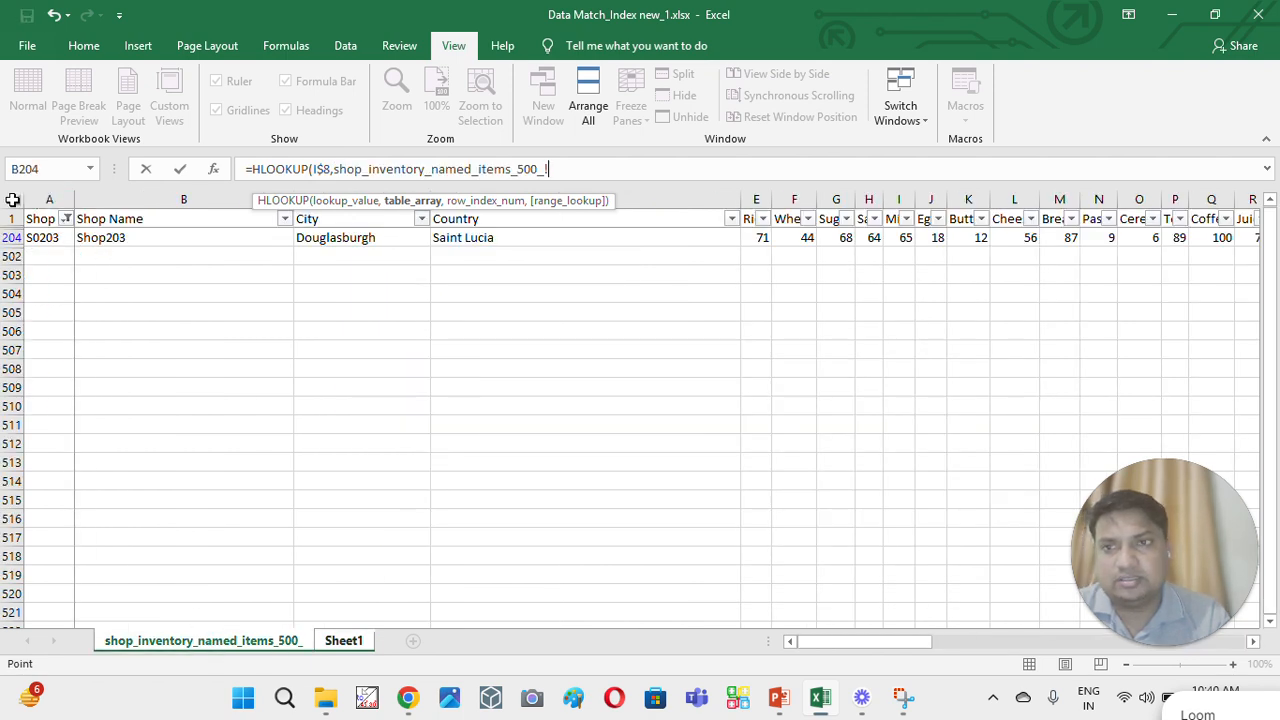
left_click_drag(28, 200, 1072, 239)
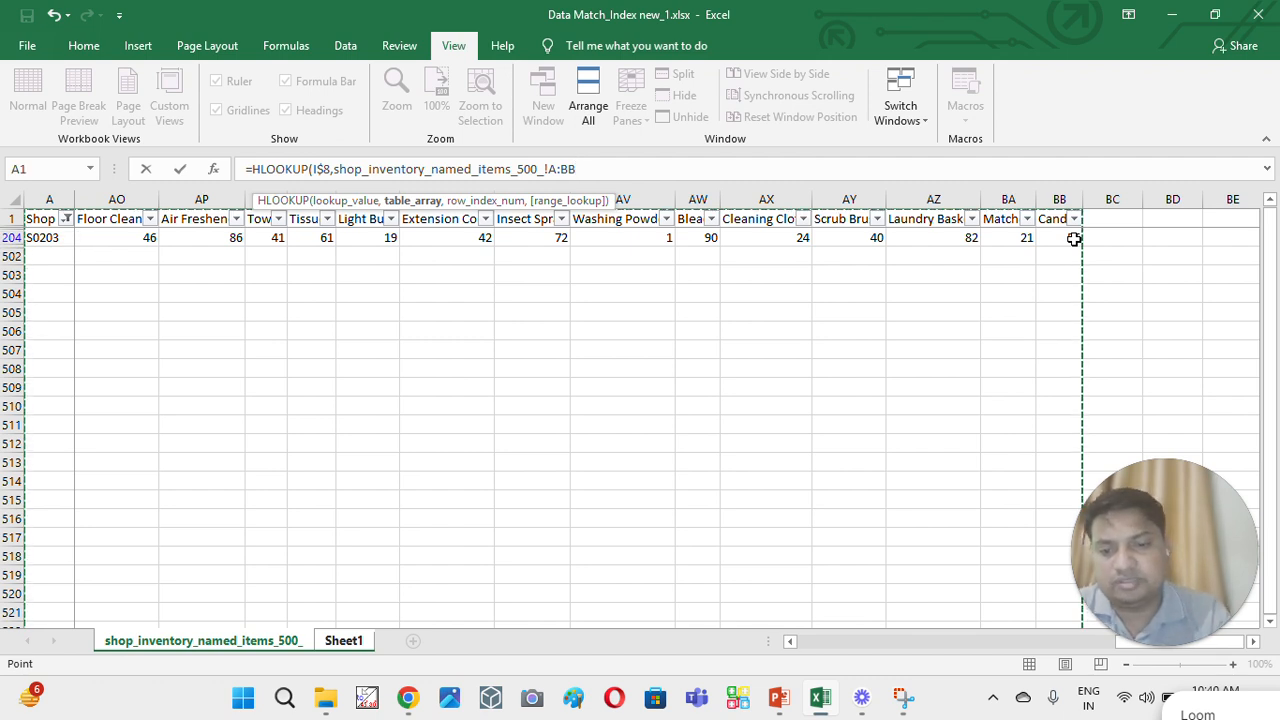
key("F4")
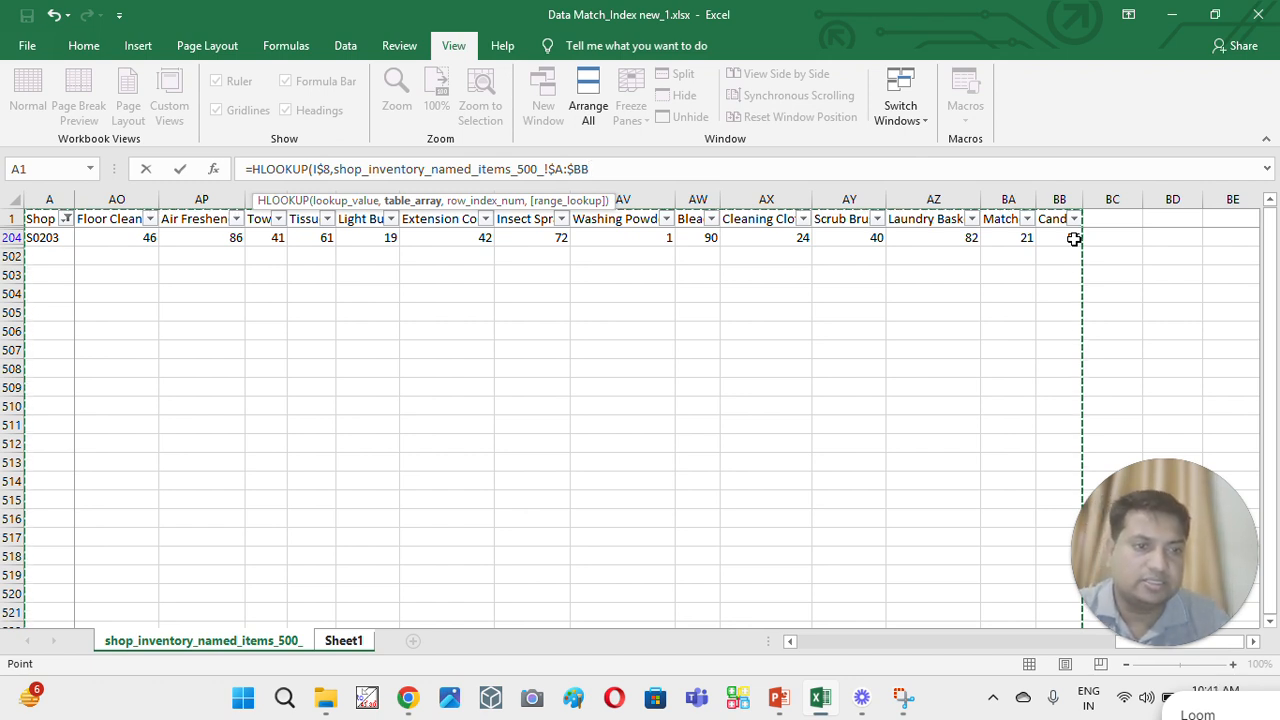
type(",204")
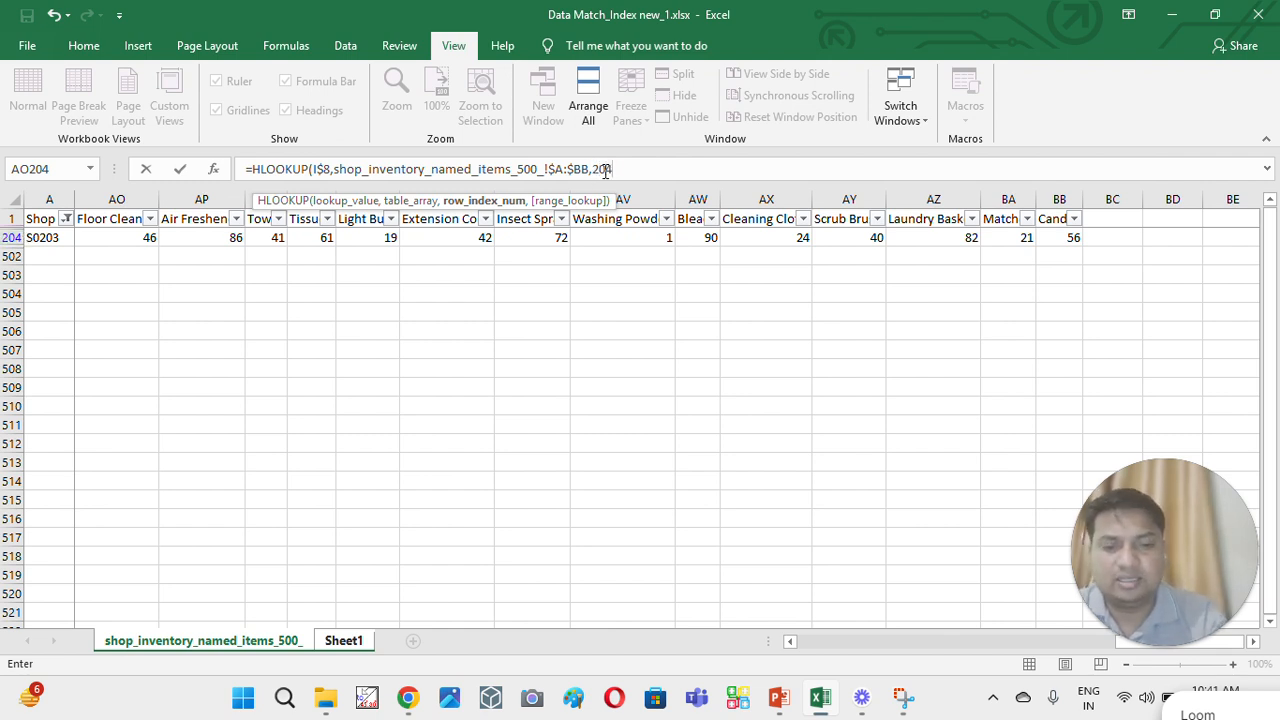
type(",0")
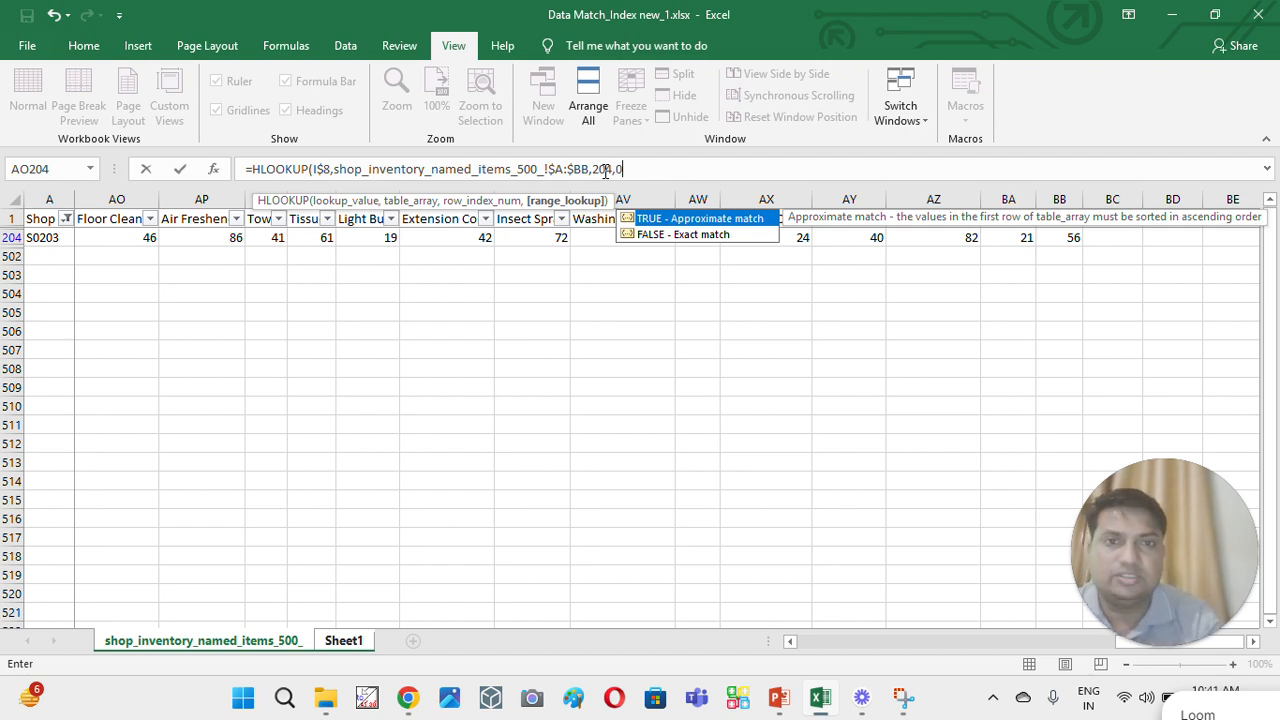
type(")")
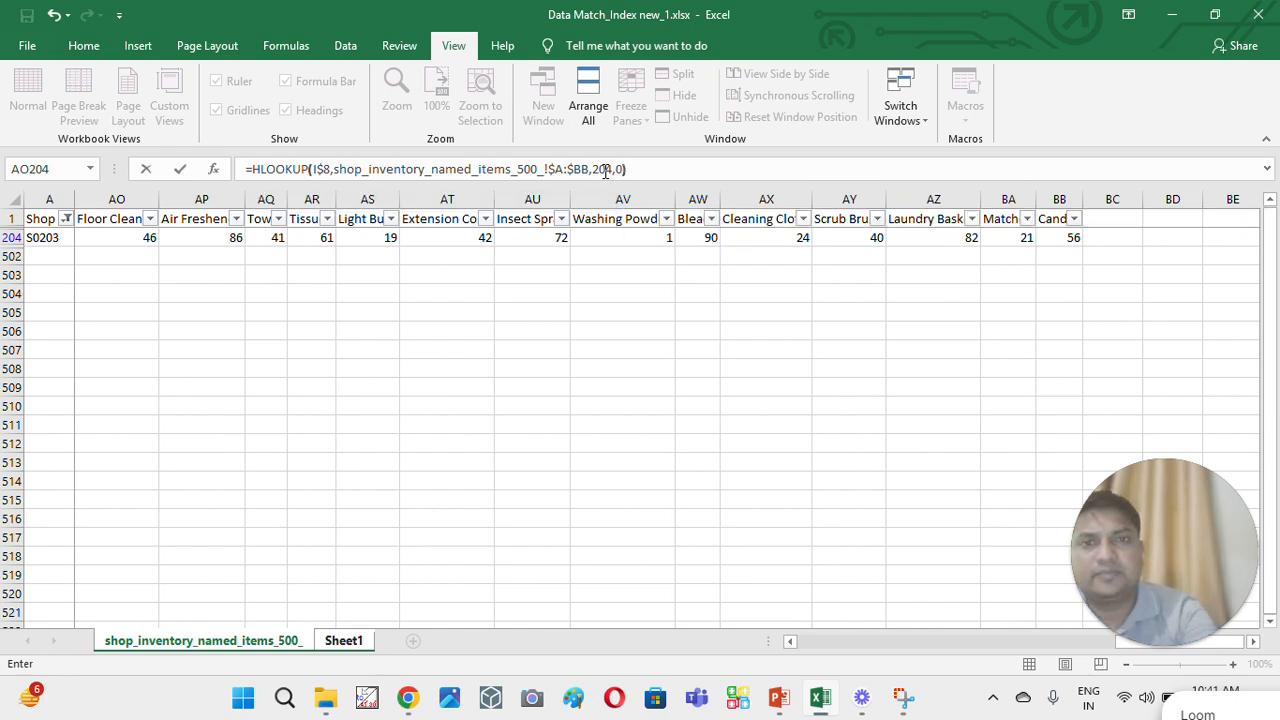
key("Return")
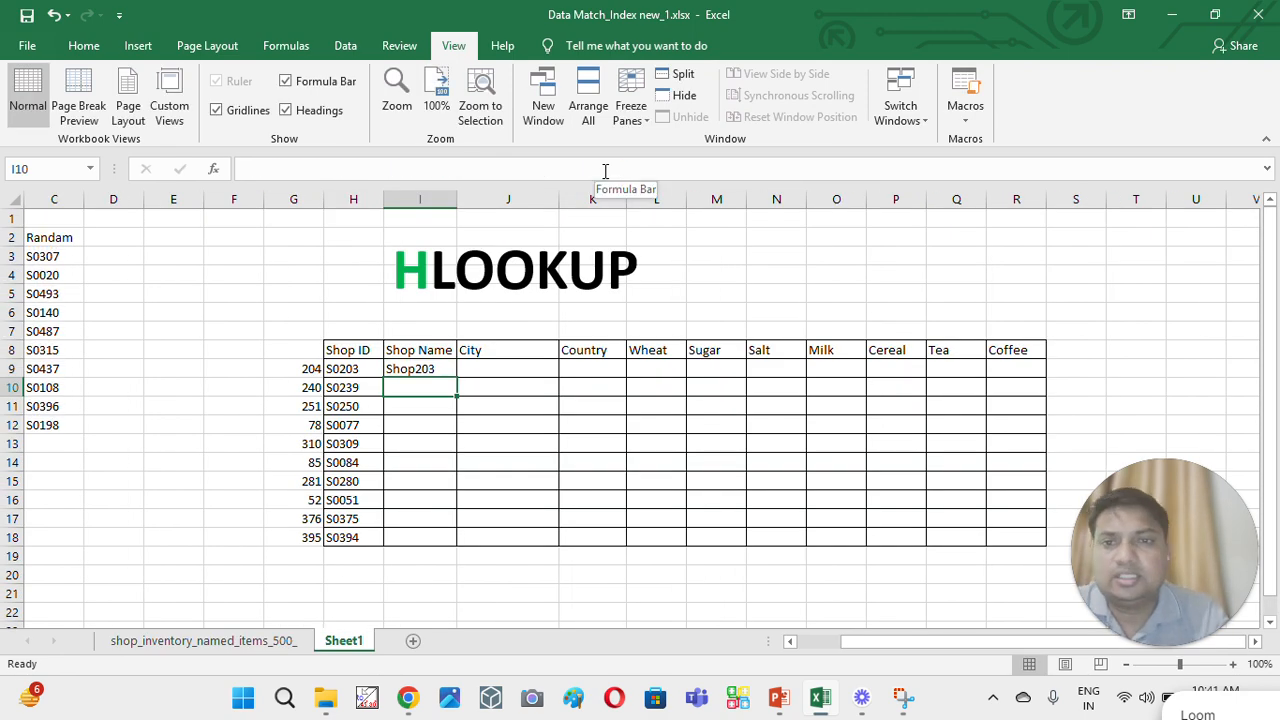
- Fill the I9 formula across to the Coffee column and down to row 10, and inspect the formulas in I10 and I9
left_click(424, 370)
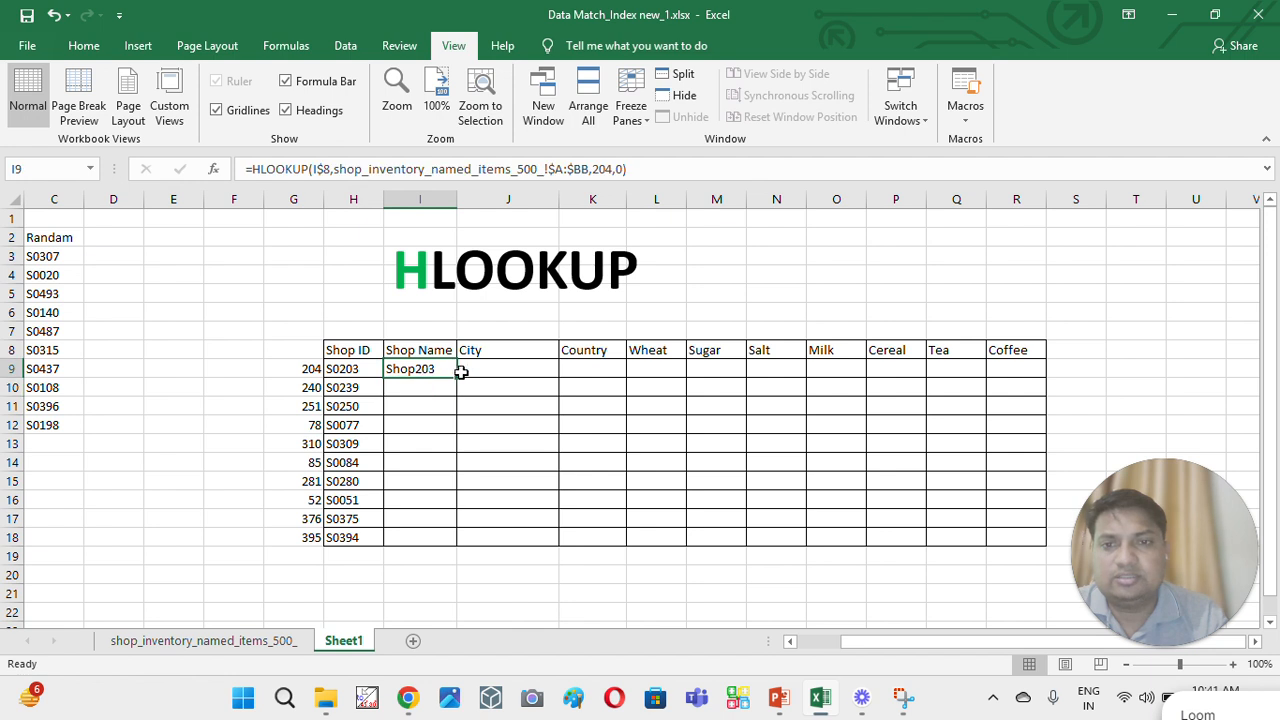
left_click_drag(459, 378, 1024, 371)
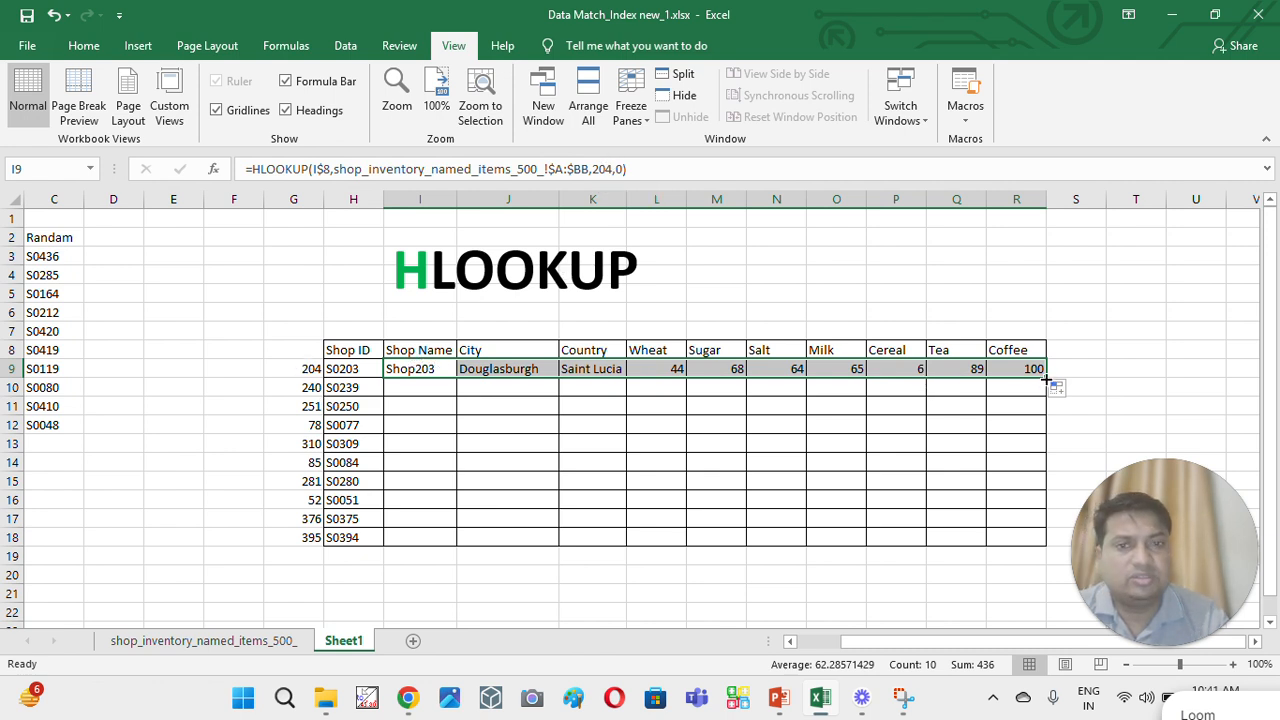
left_click_drag(1047, 378, 1050, 400)
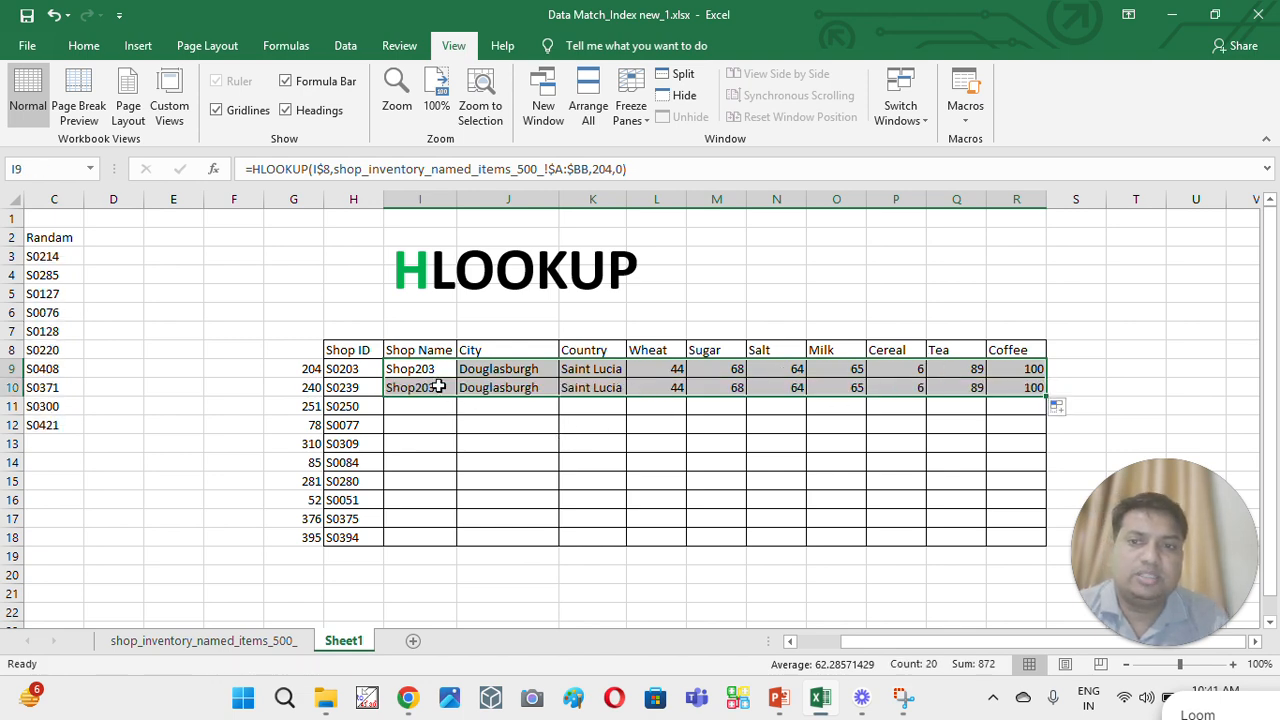
left_click(438, 388)
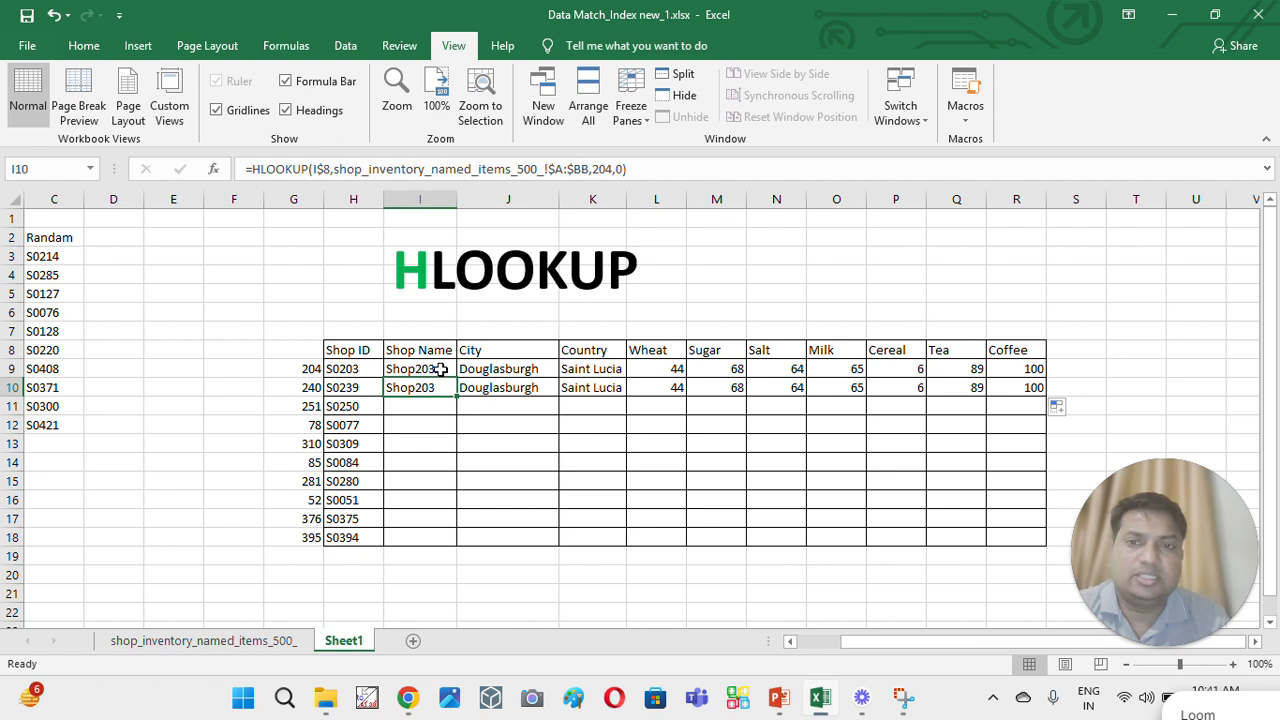
left_click(440, 369)
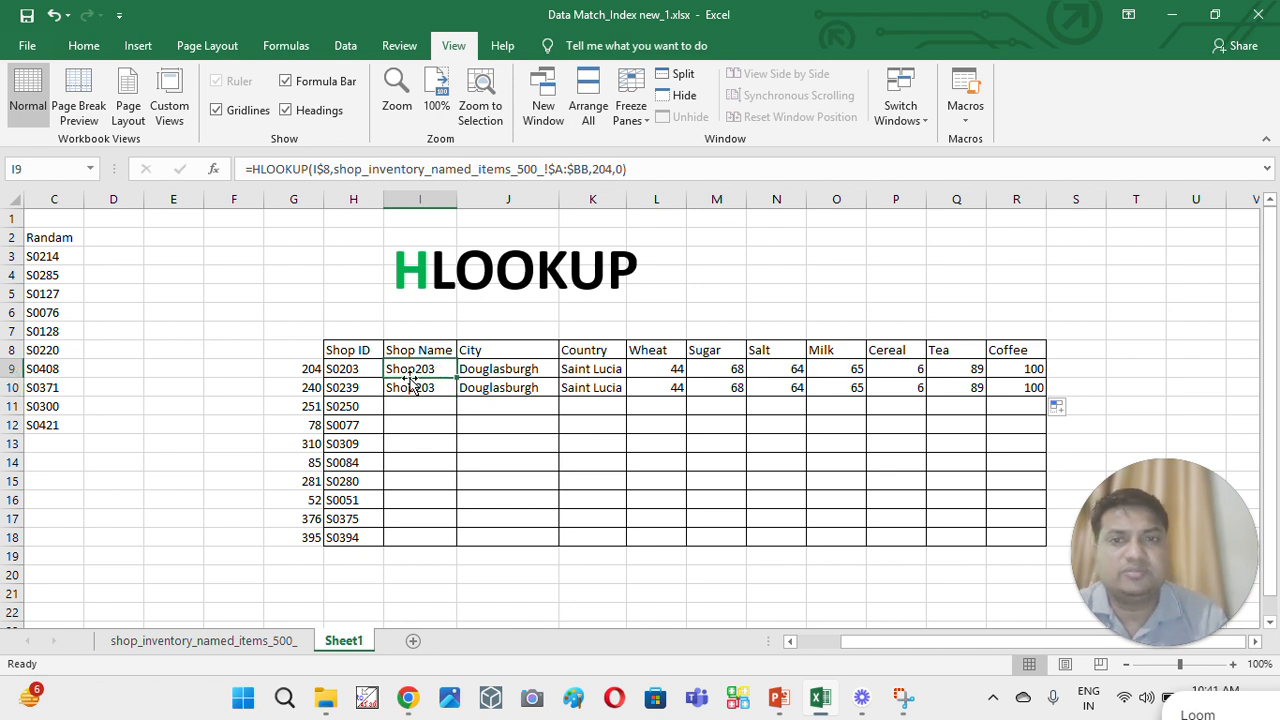
- Replace the fixed row index in the I9 formula with the column-locked reference $G9
left_click(611, 169)
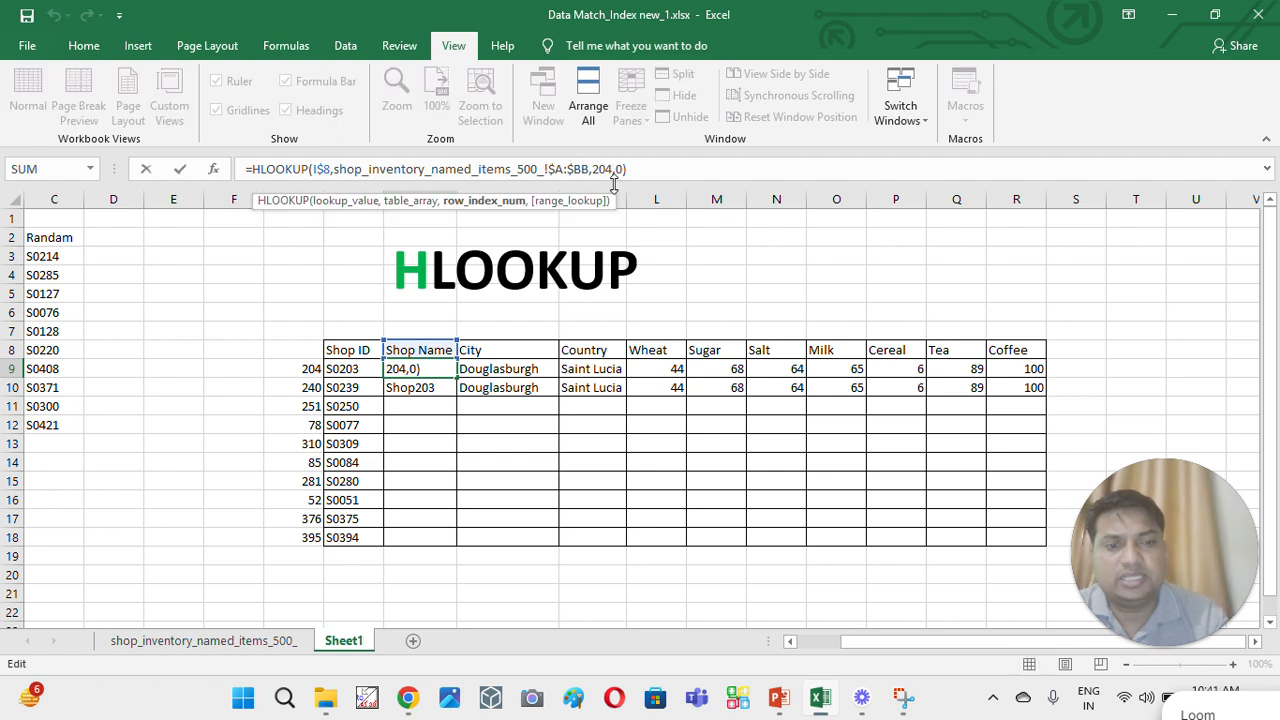
key("BackSpace")
key("BackSpace")
key("BackSpace")
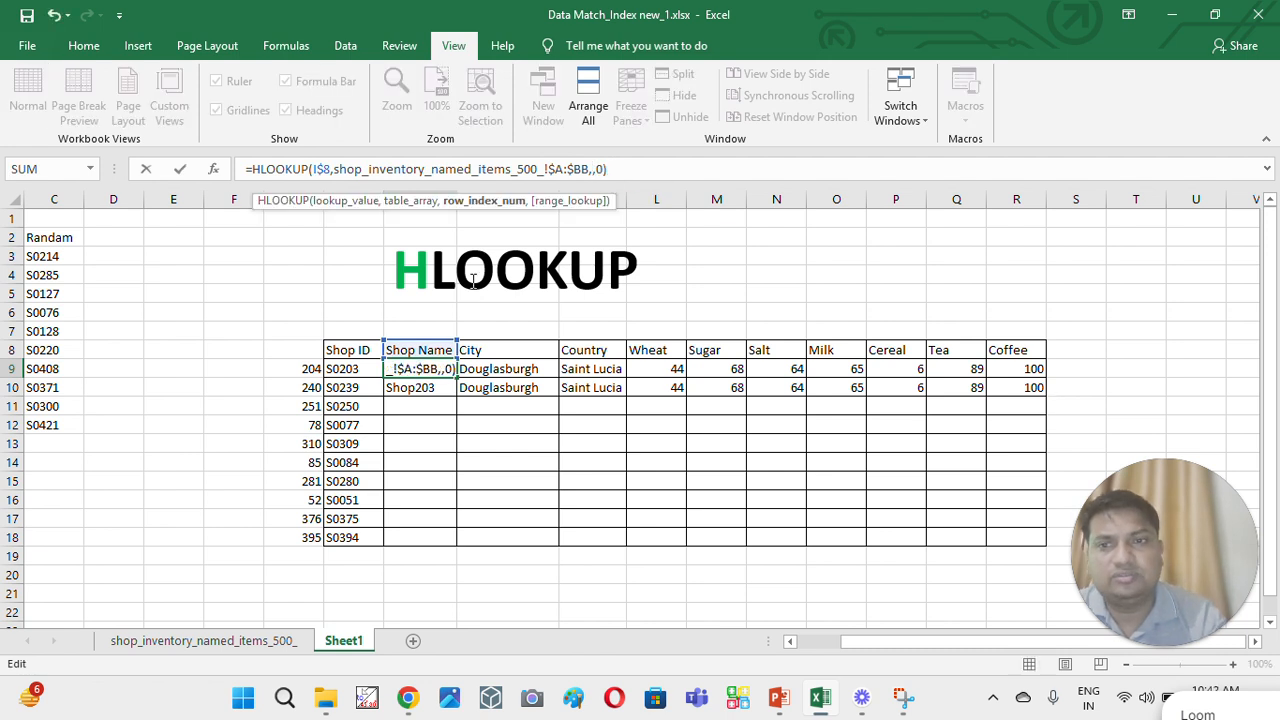
left_click(310, 368)
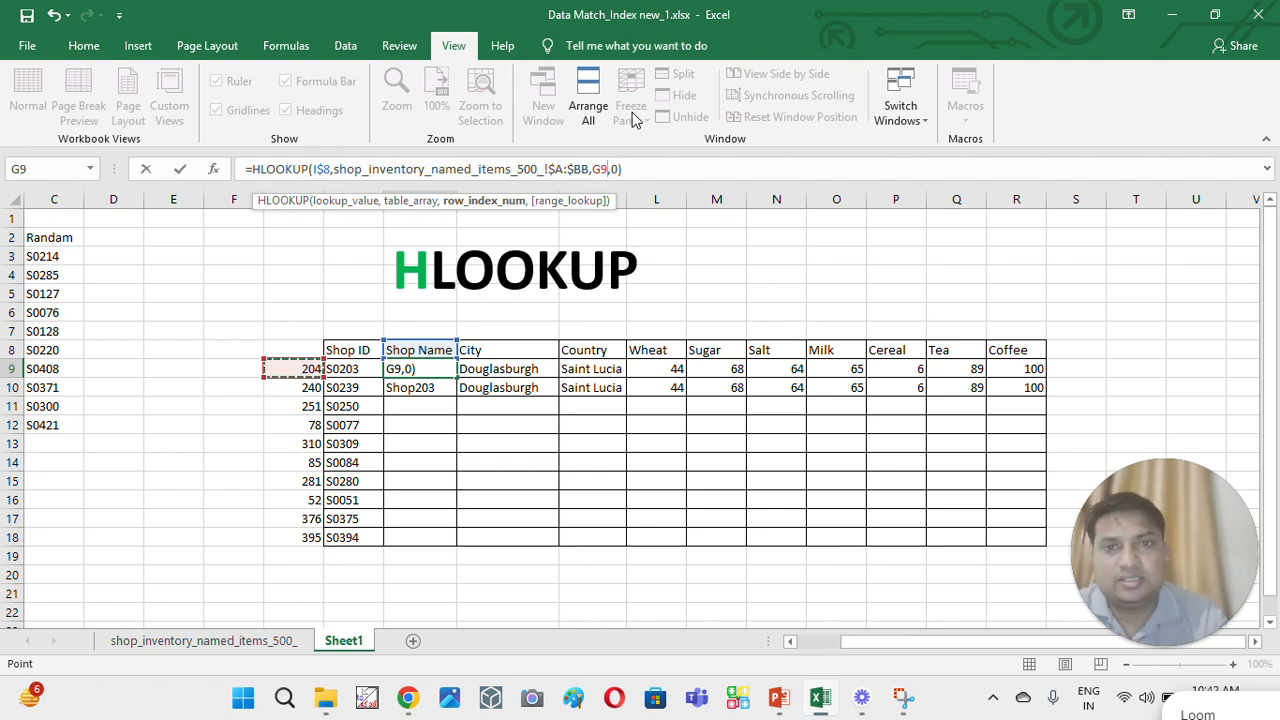
left_click(597, 168)
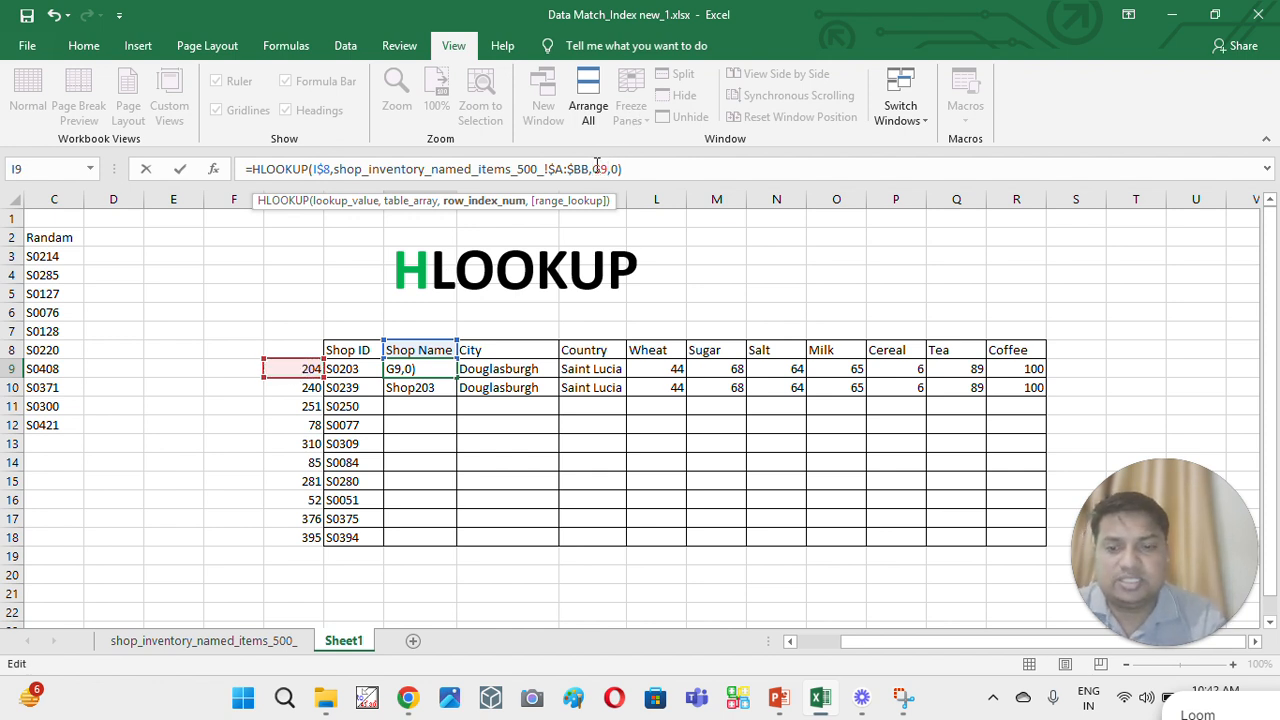
type("$")
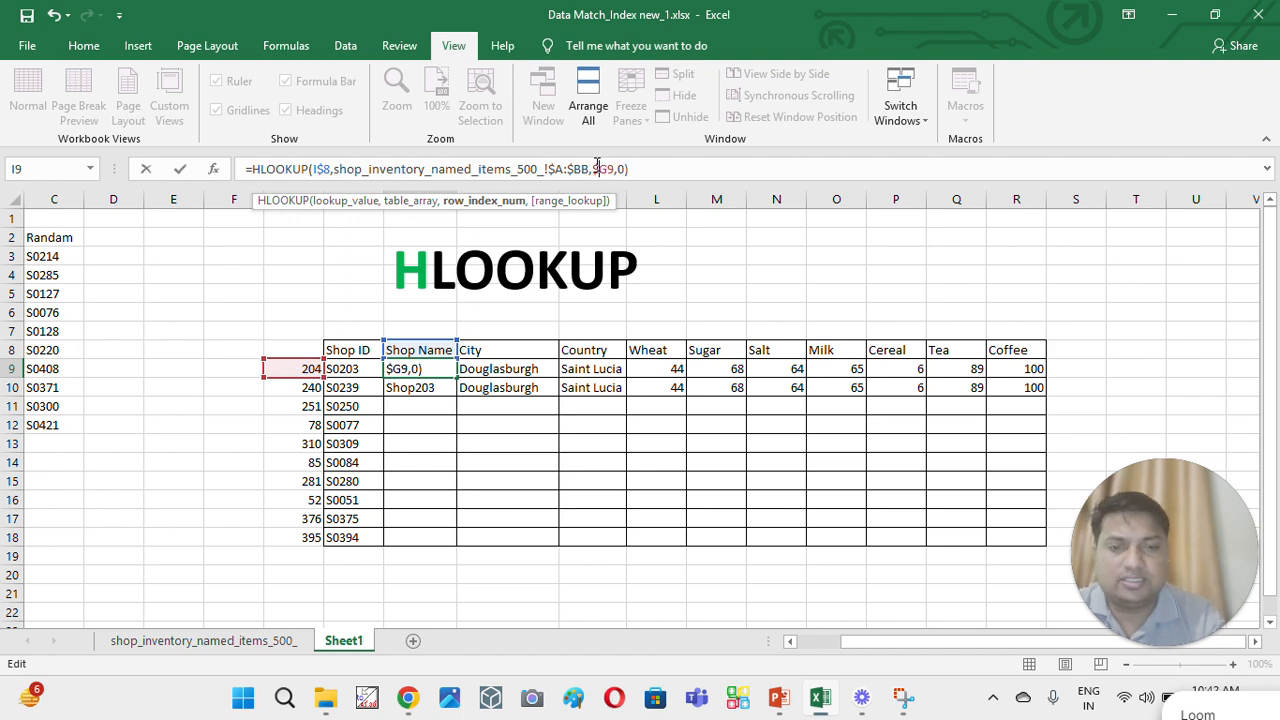
key("Return")
- Fill the I9 formula with the $G9 row reference across to R9 and down to row 10, and check I10
left_click(442, 368)
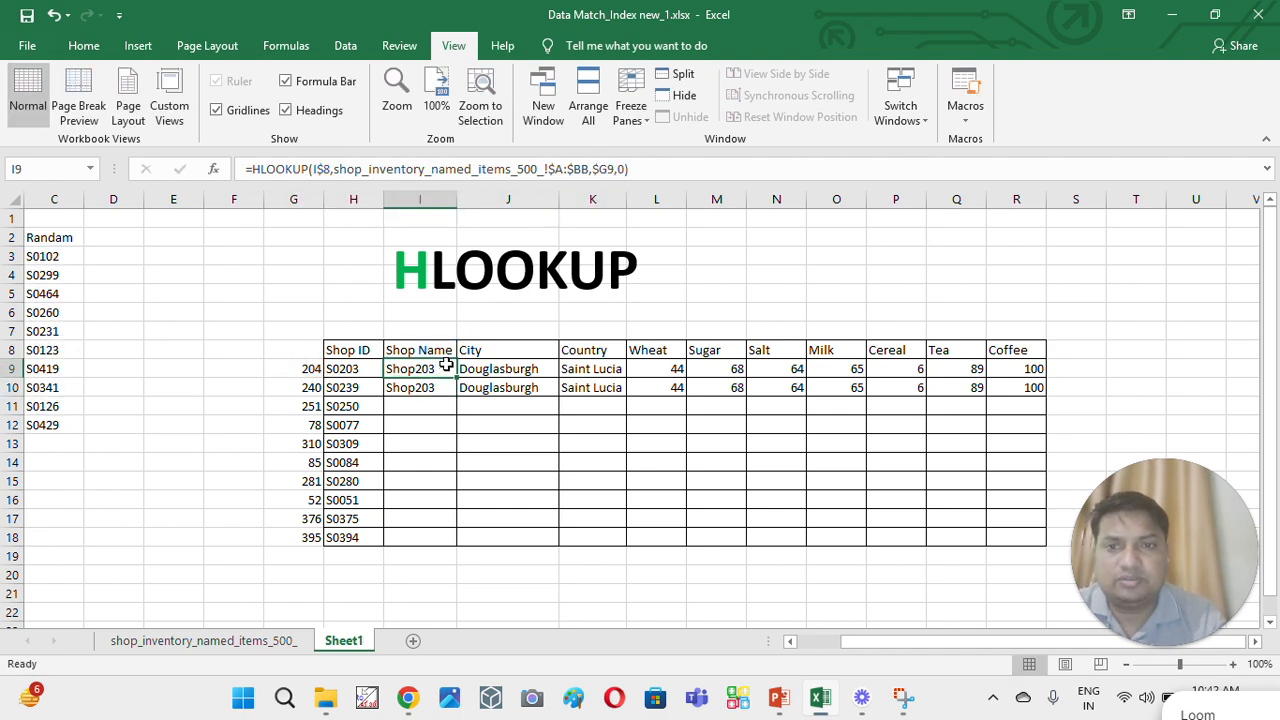
left_click_drag(457, 378, 1050, 397)
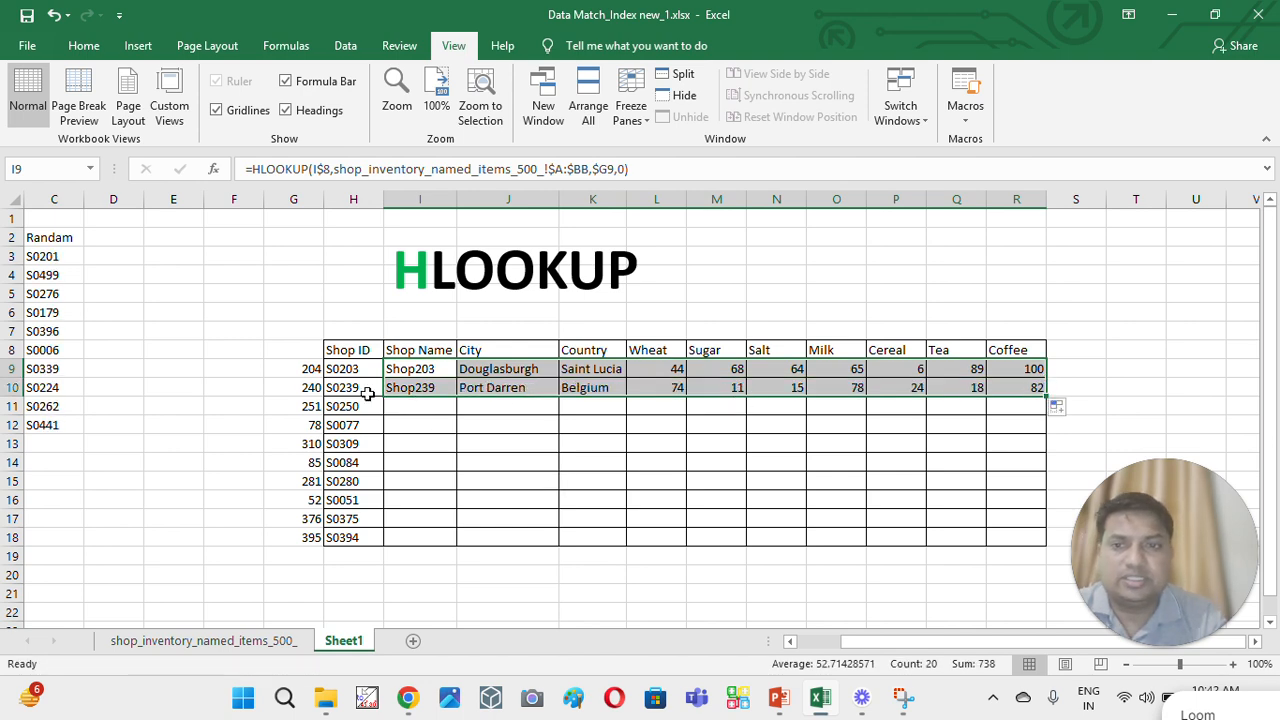
left_click(425, 389)
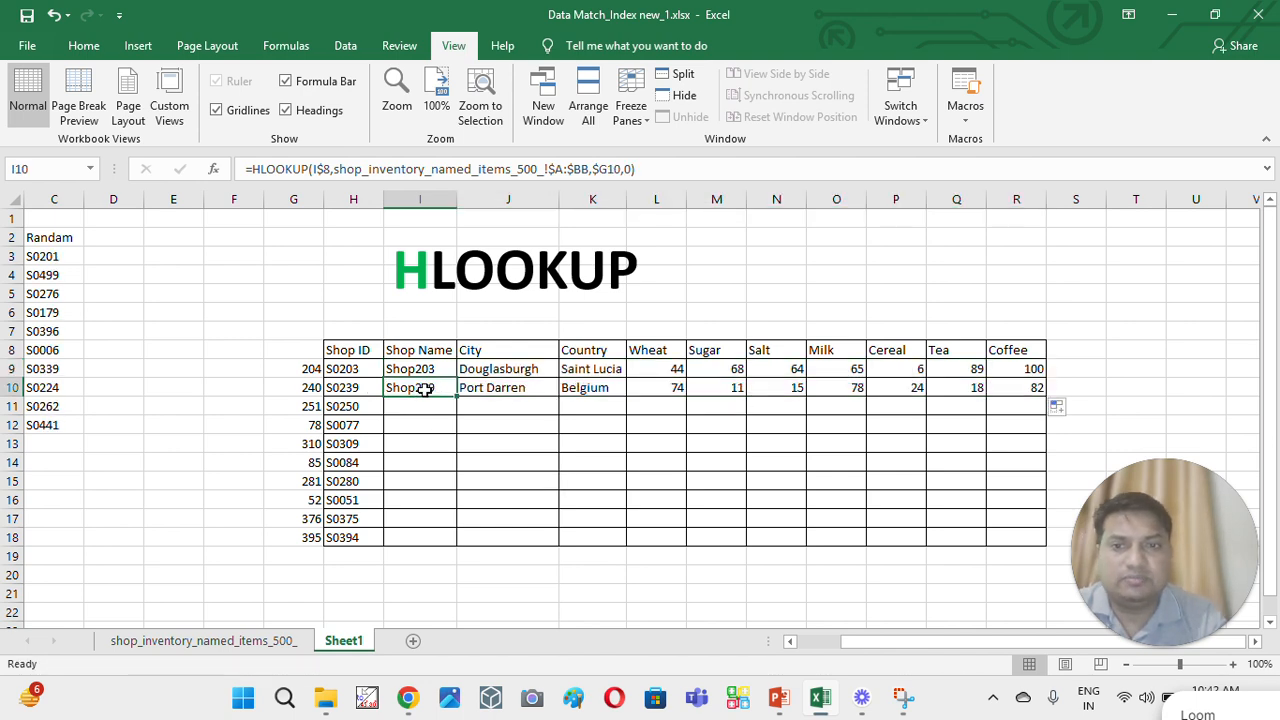
- Check the row 10 lookup results, and fill the HLOOKUP formulas down to row 18 from Shop Name through Coffee
left_click(501, 392)
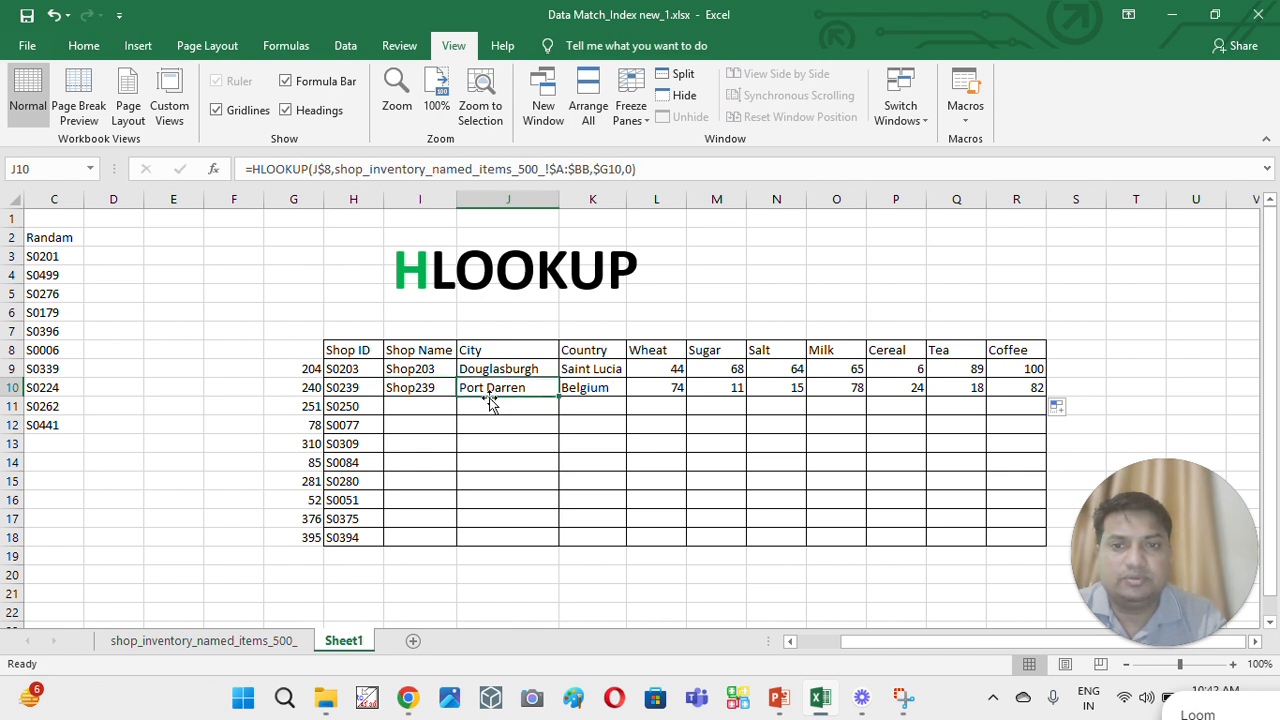
left_click(606, 390)
left_click(676, 390)
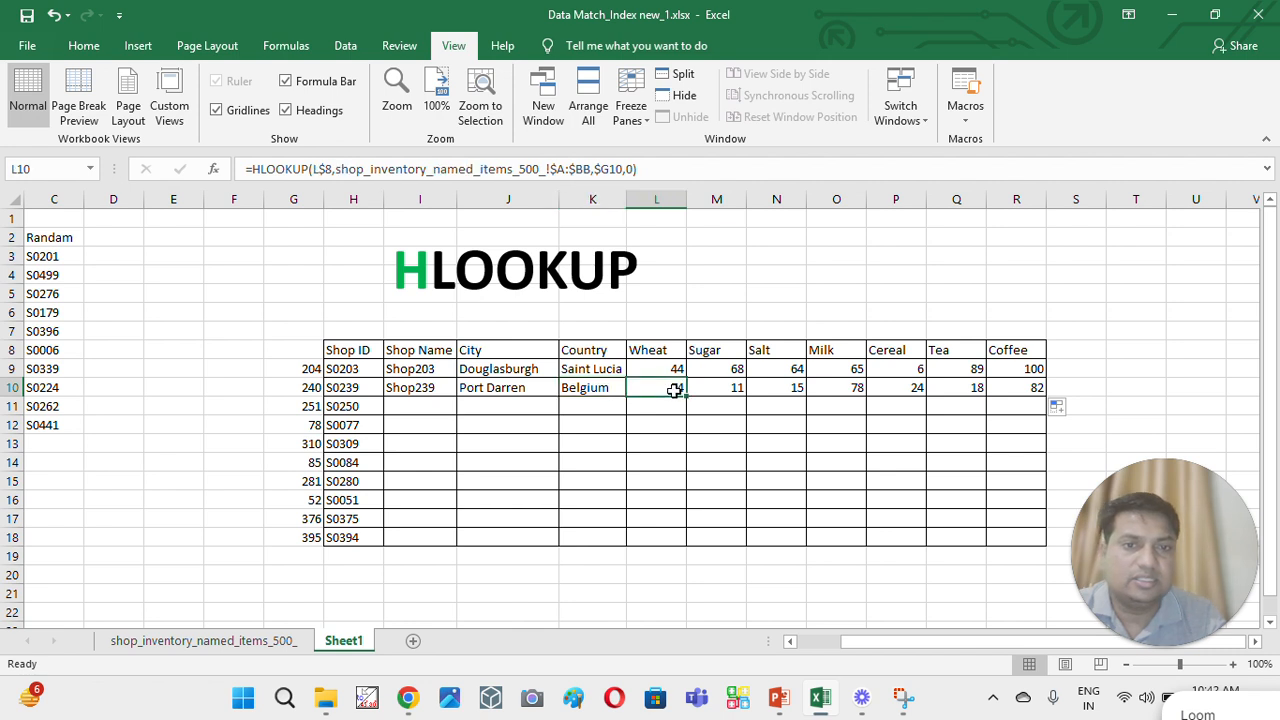
left_click_drag(676, 390, 1045, 392)
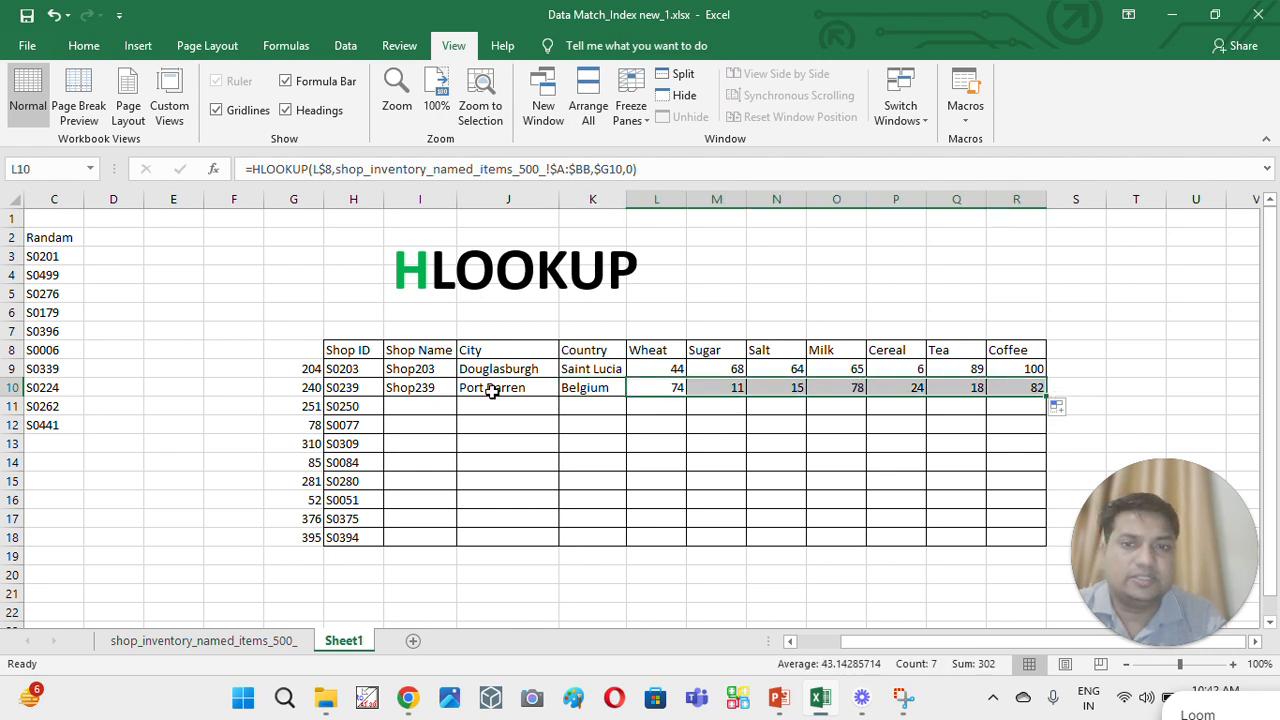
left_click_drag(438, 392, 1043, 541)
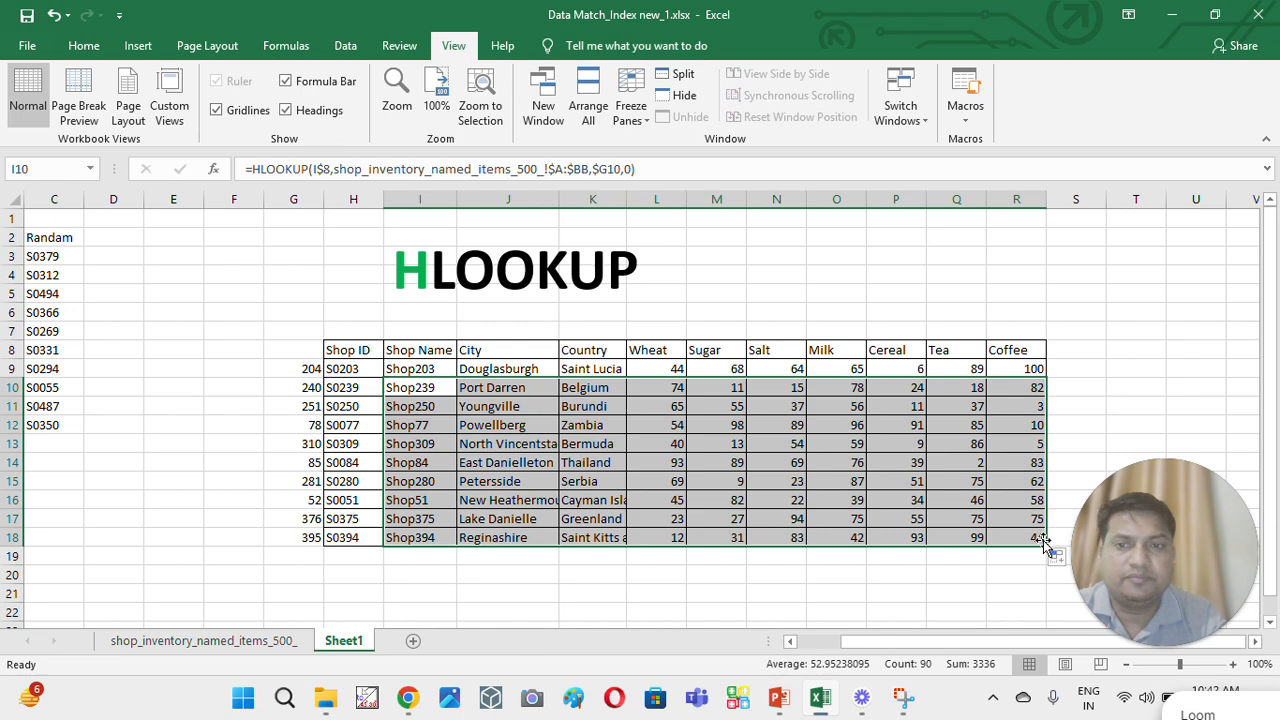
left_click(615, 408)
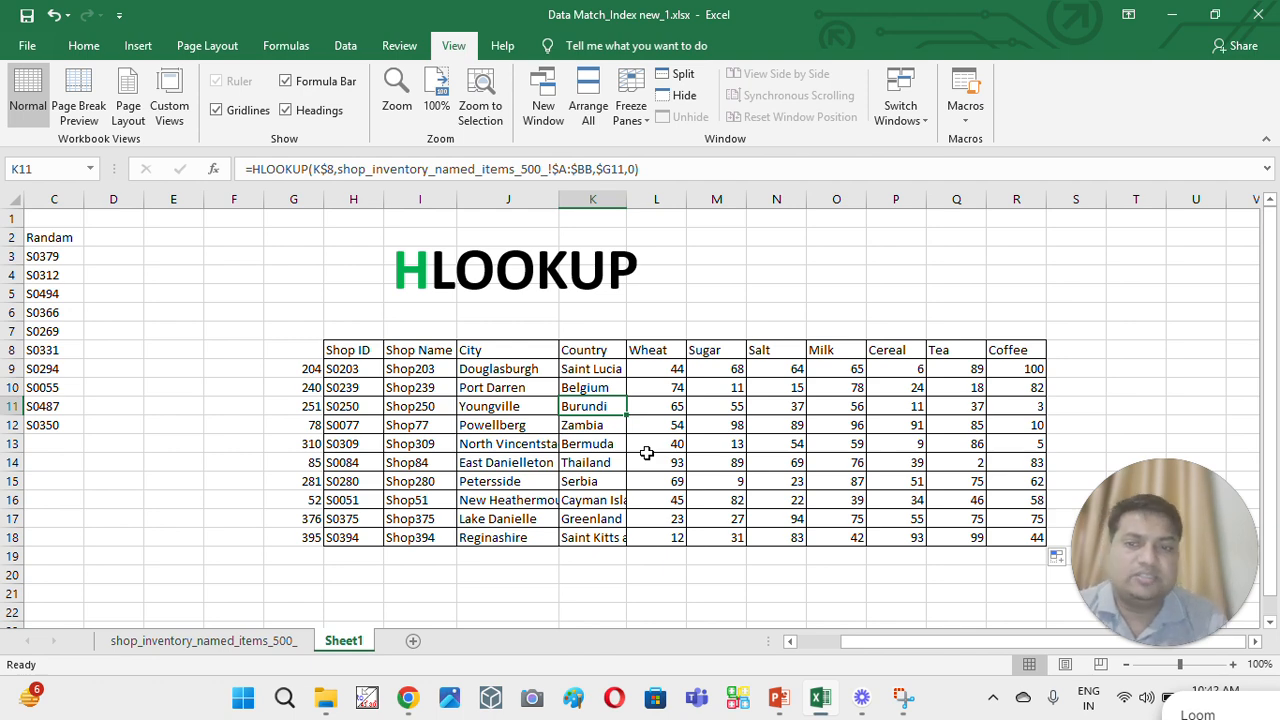
- Create a copy of Sheet1 at the end of the same workbook
right_click(357, 645)
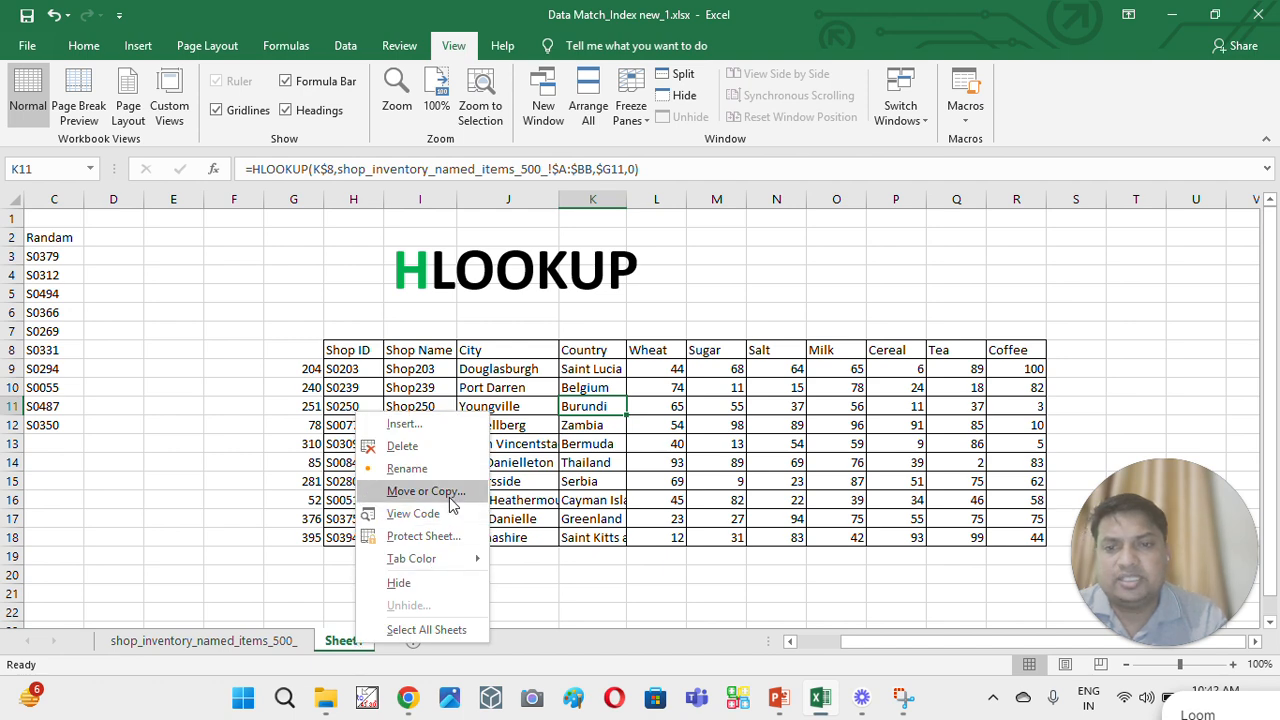
left_click(426, 491)
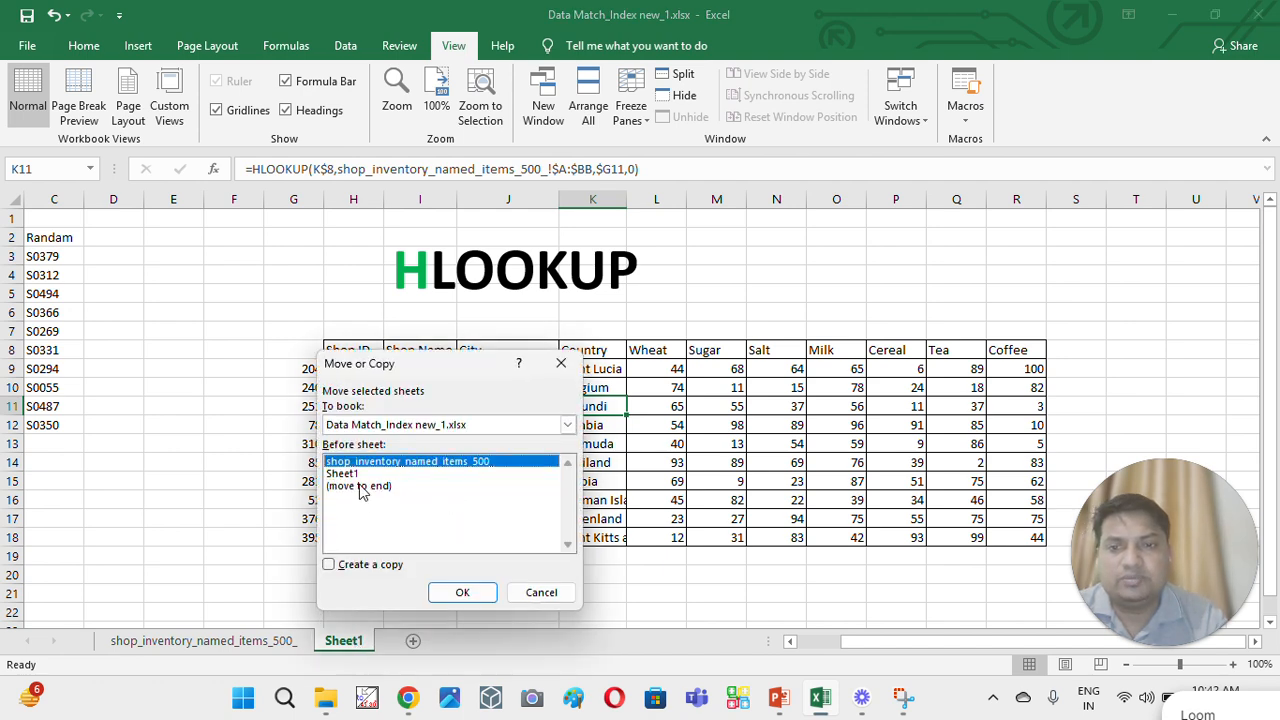
left_click(362, 487)
left_click(329, 565)
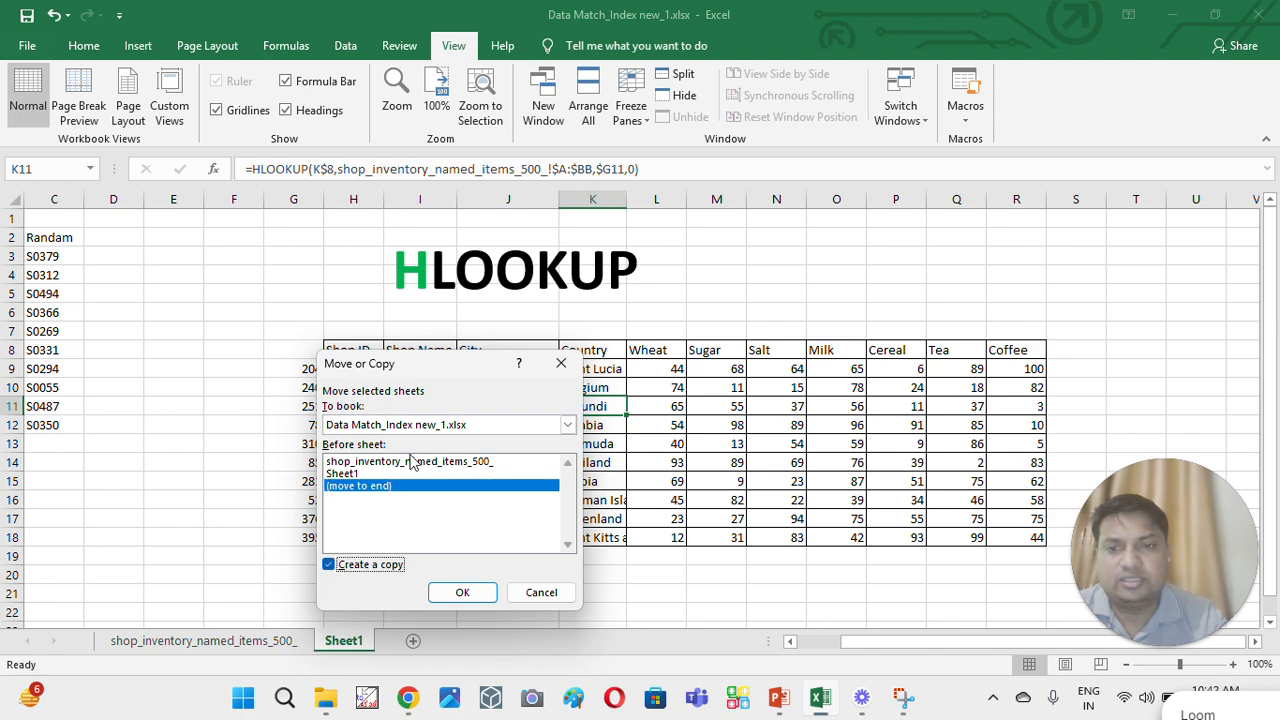
left_click(464, 593)
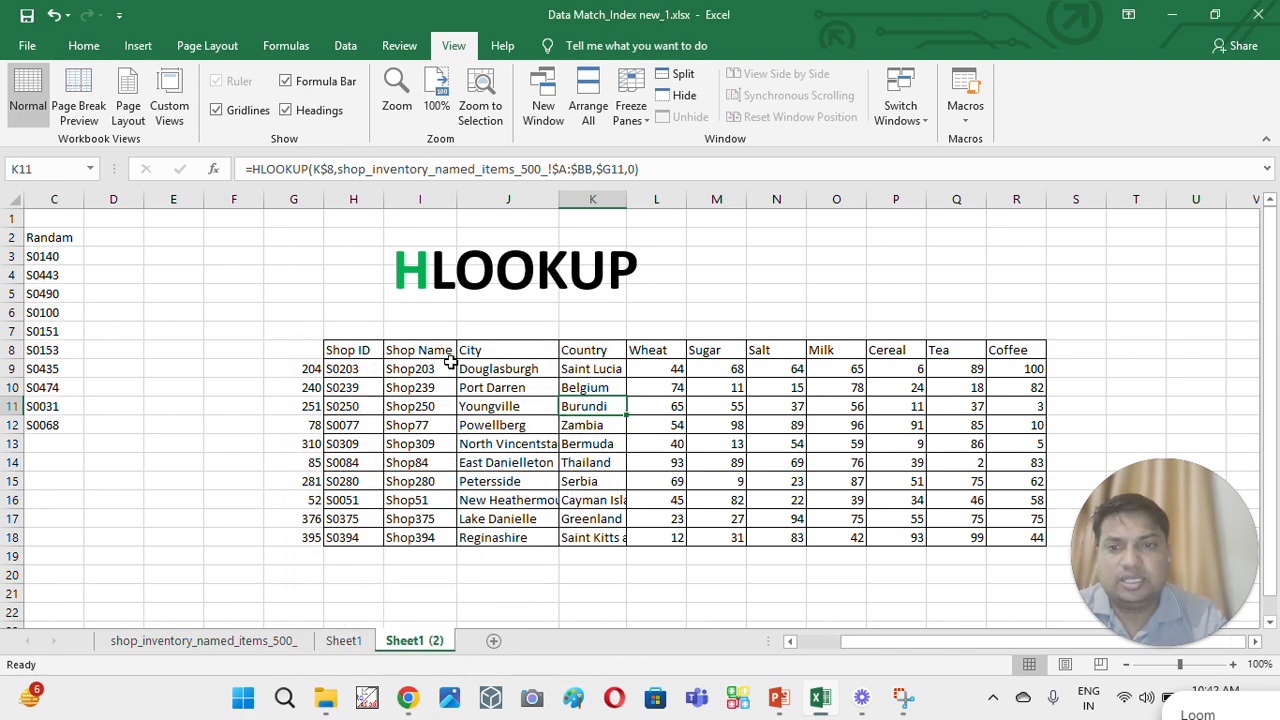
- Clear the helper row numbers in G9:G18 of the copied sheet, and check the dependent table cells and Shop IDs
left_click_drag(305, 368, 271, 537)
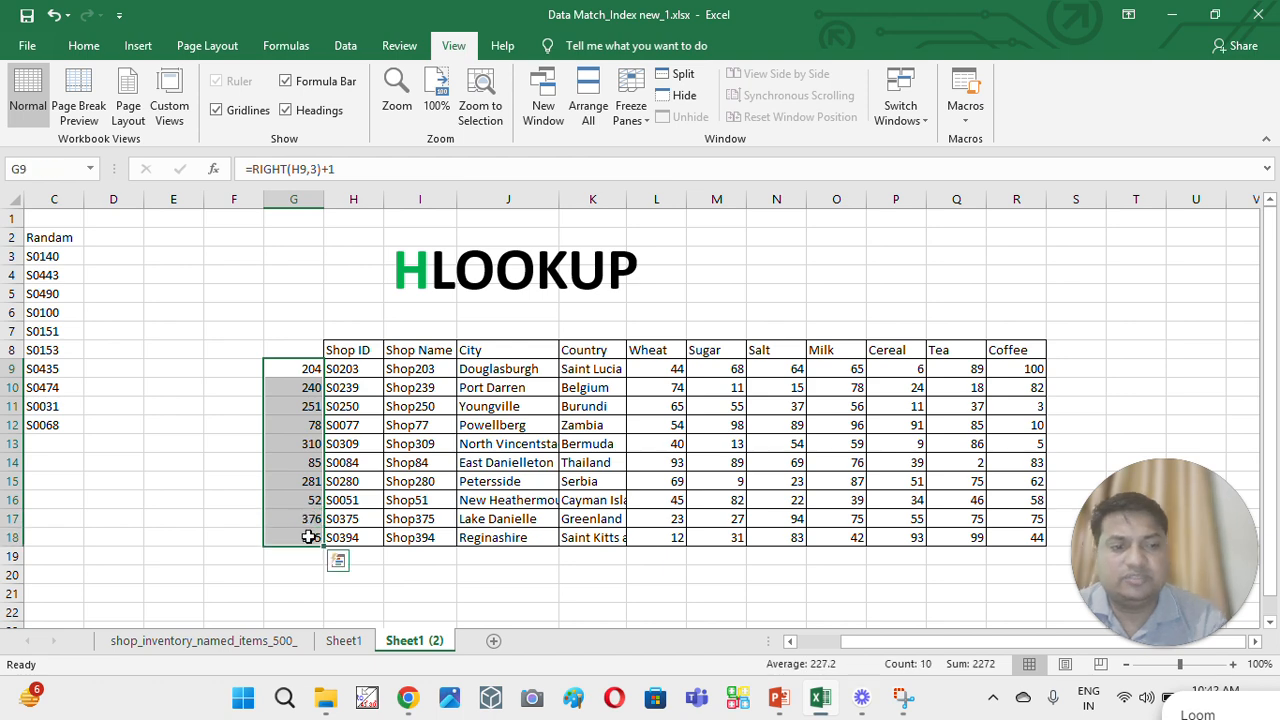
key("Delete")
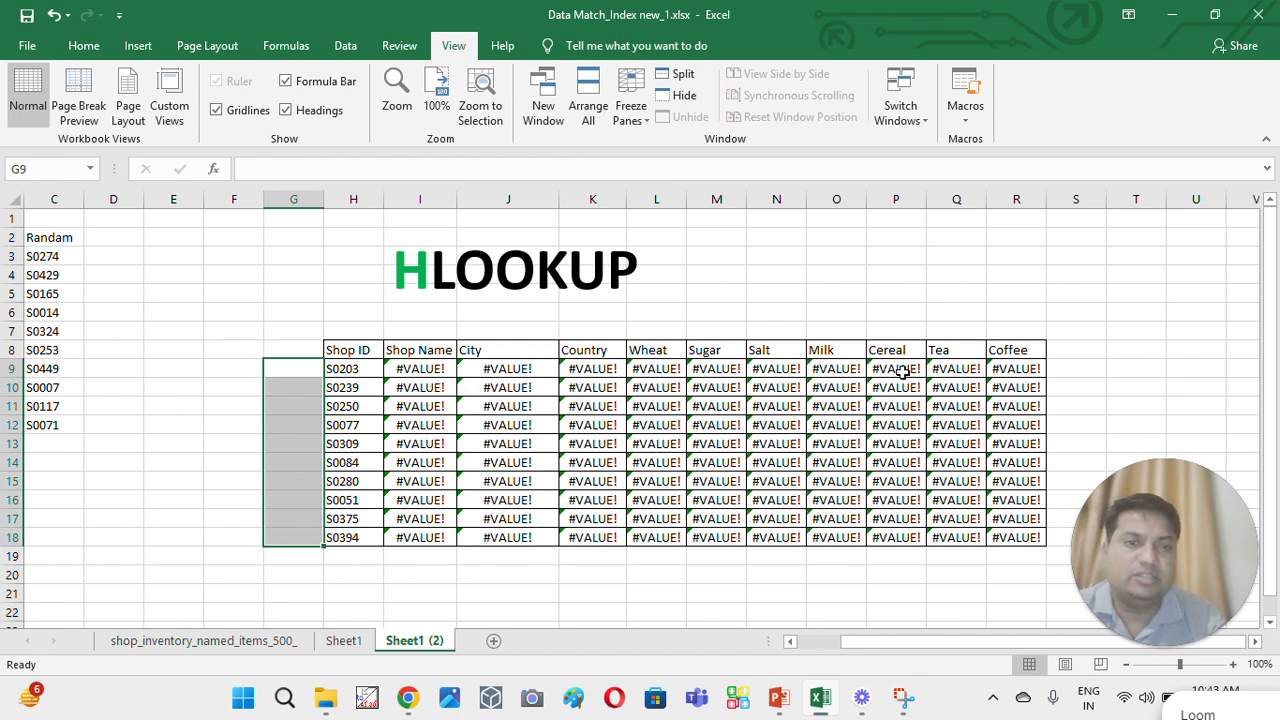
left_click_drag(434, 370, 1026, 535)
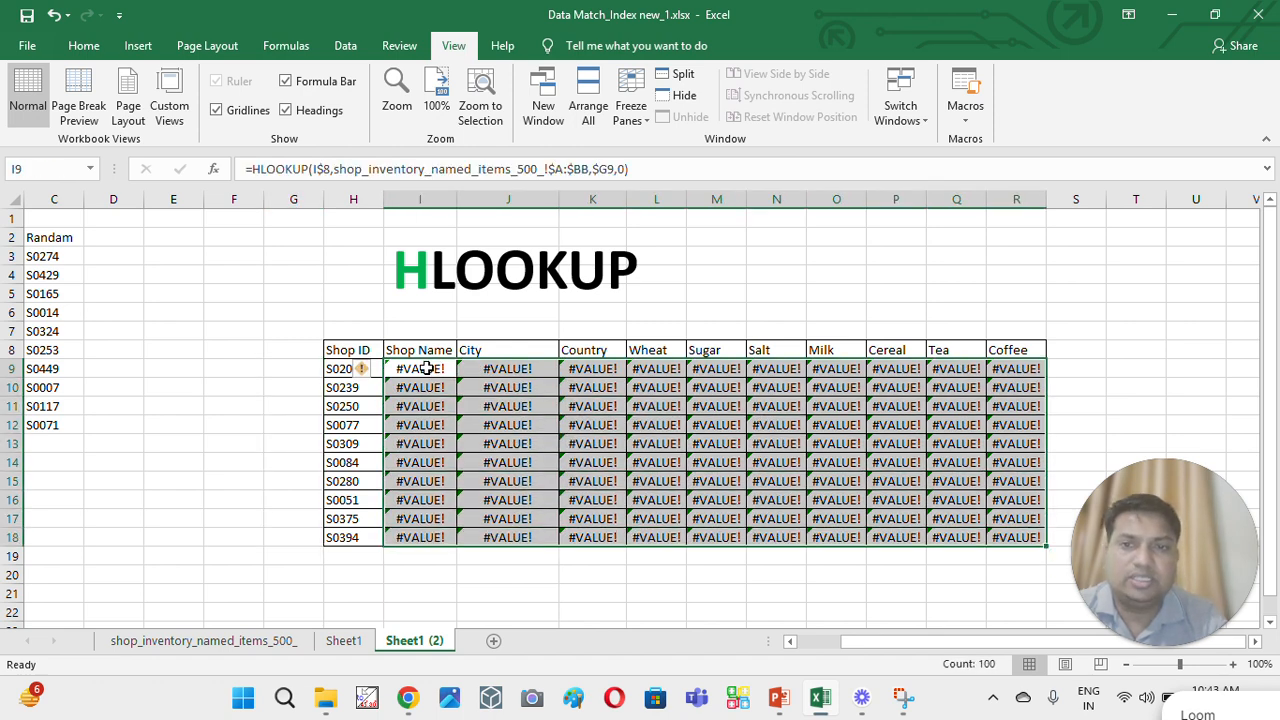
left_click(302, 369)
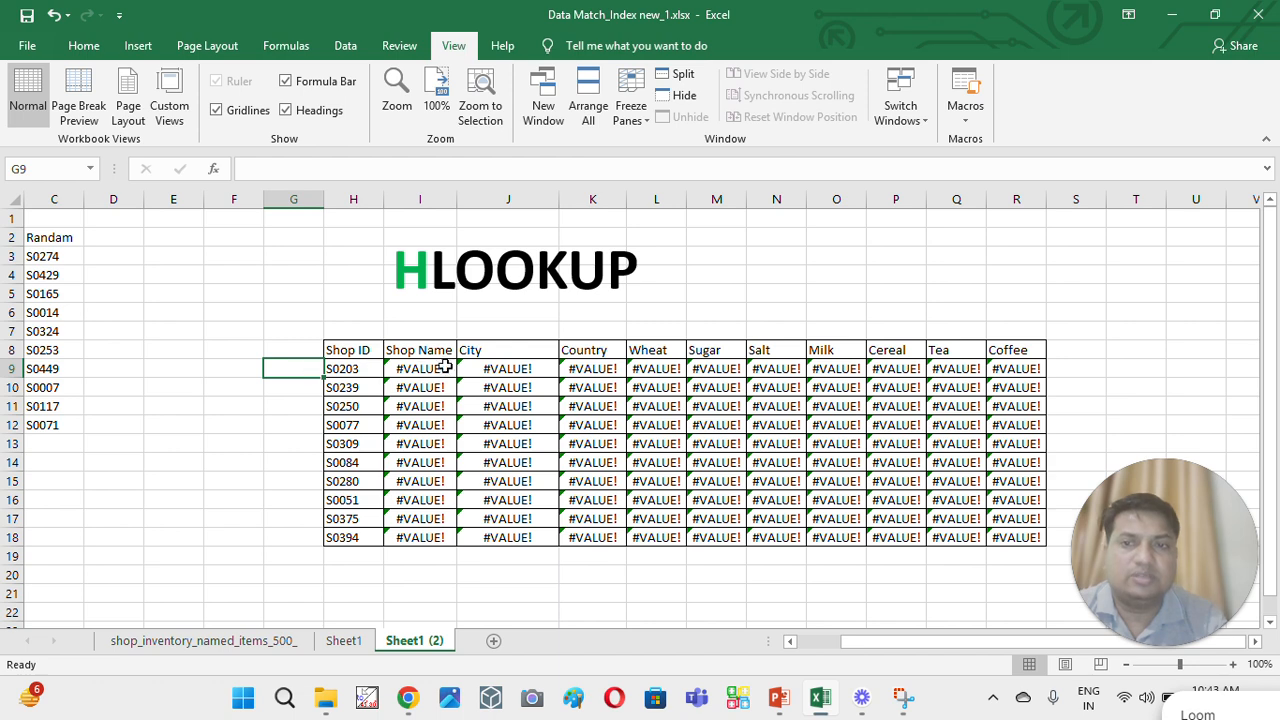
left_click_drag(350, 371, 358, 541)
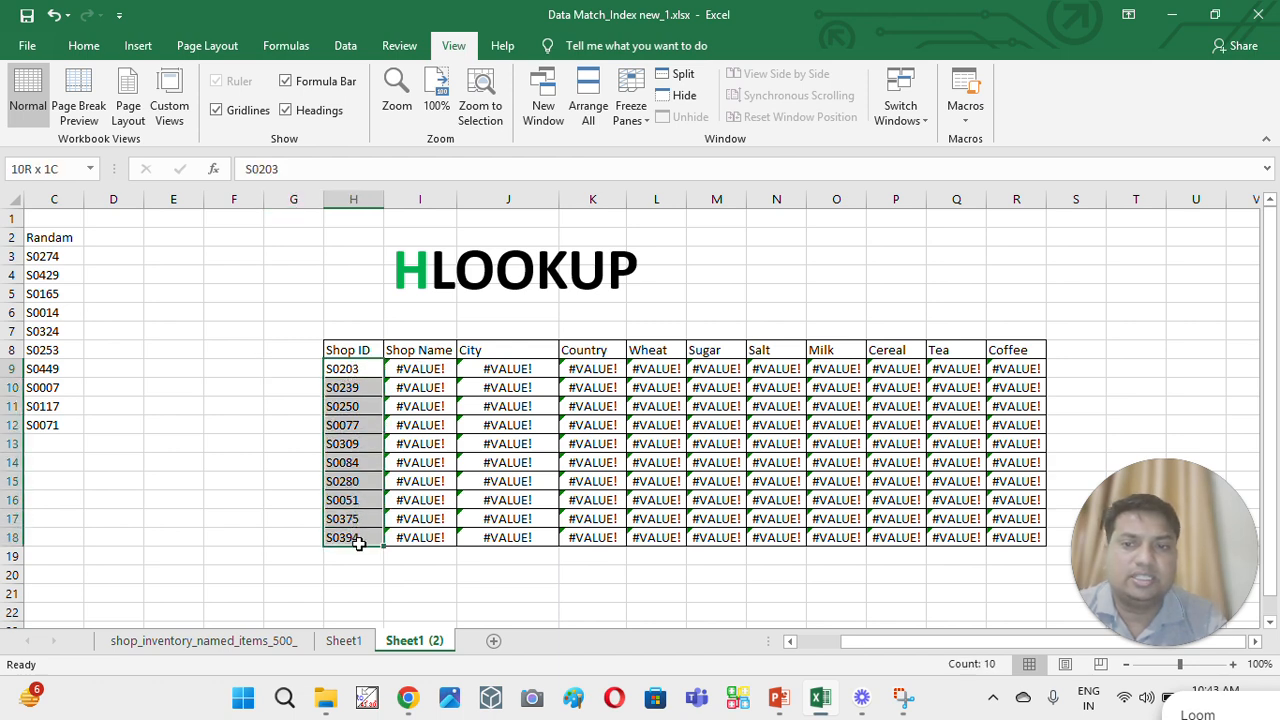
left_click(286, 352)
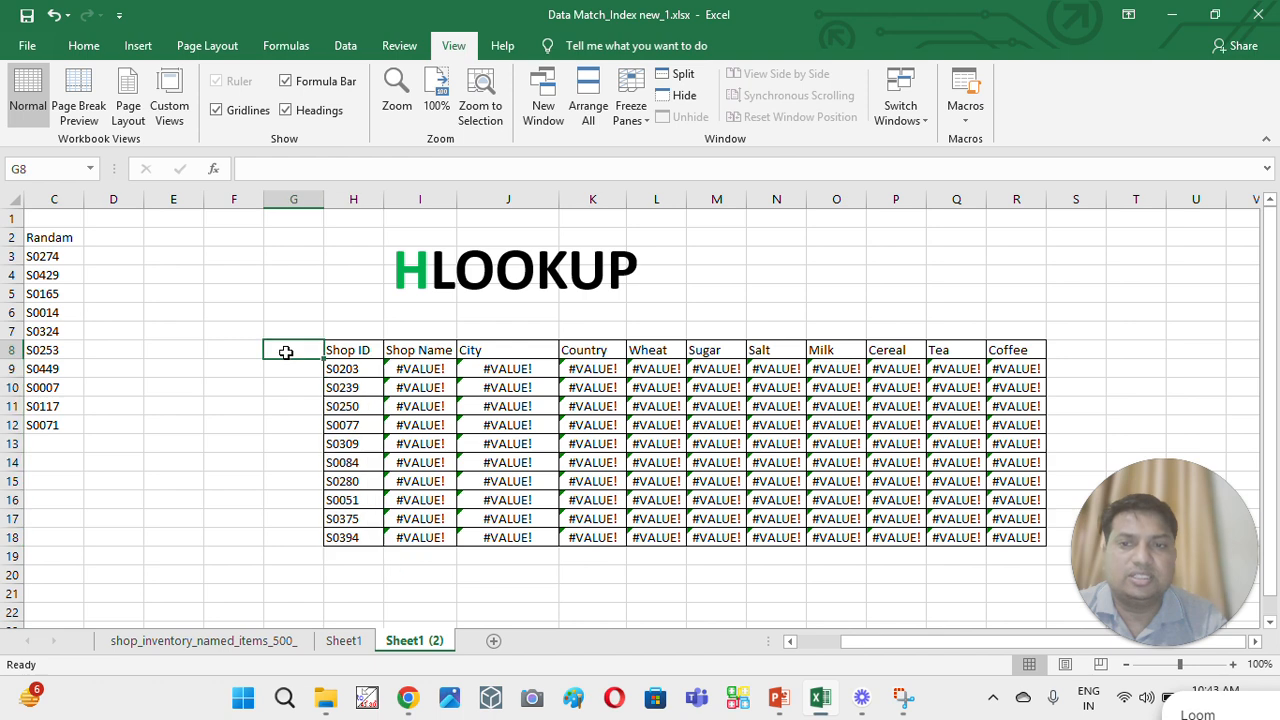
- Replace the $G9 row index in the I9 HLOOKUP with a MATCH function using the column-locked lookup value $H9
left_click(428, 369)
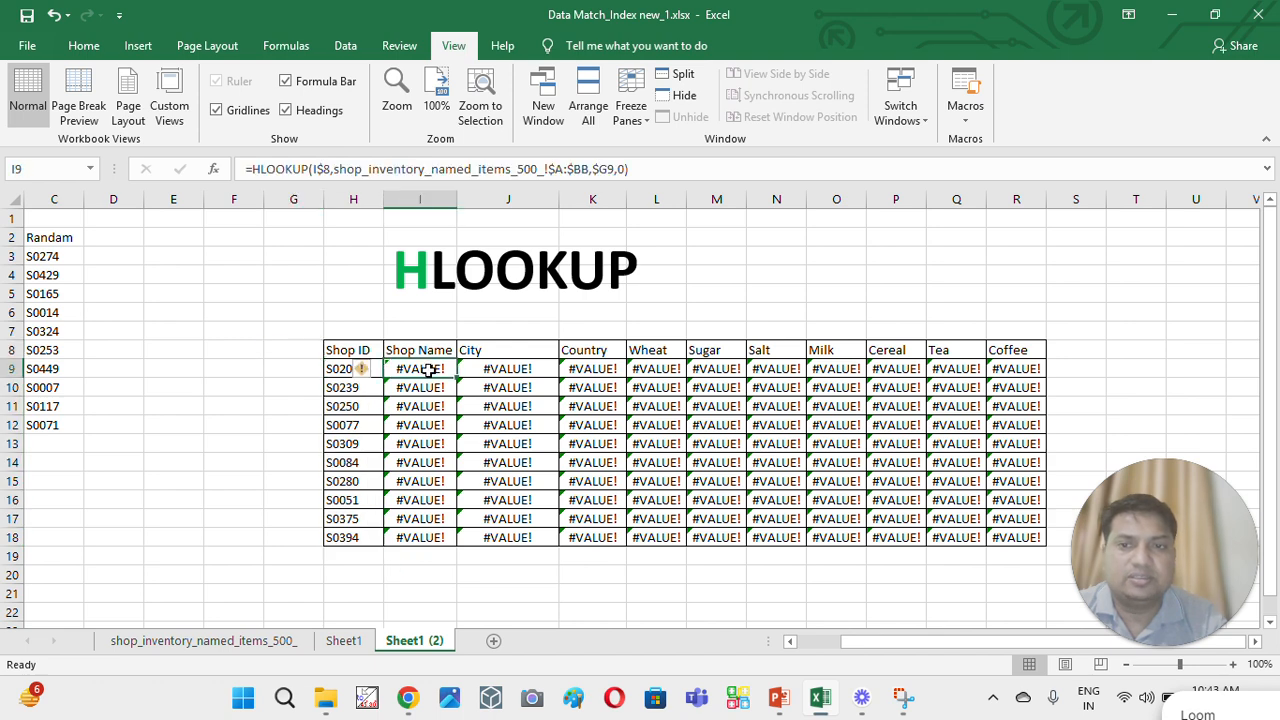
left_click(614, 169)
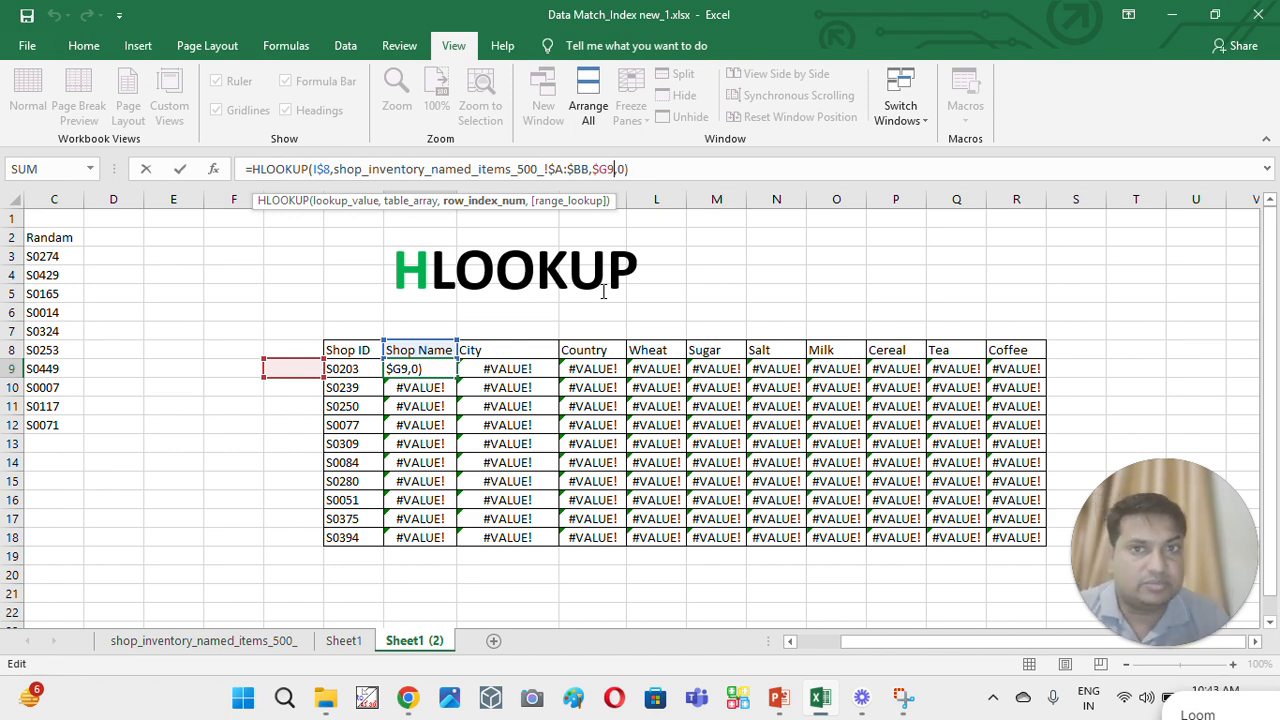
key("BackSpace")
key("BackSpace")
key("BackSpace")
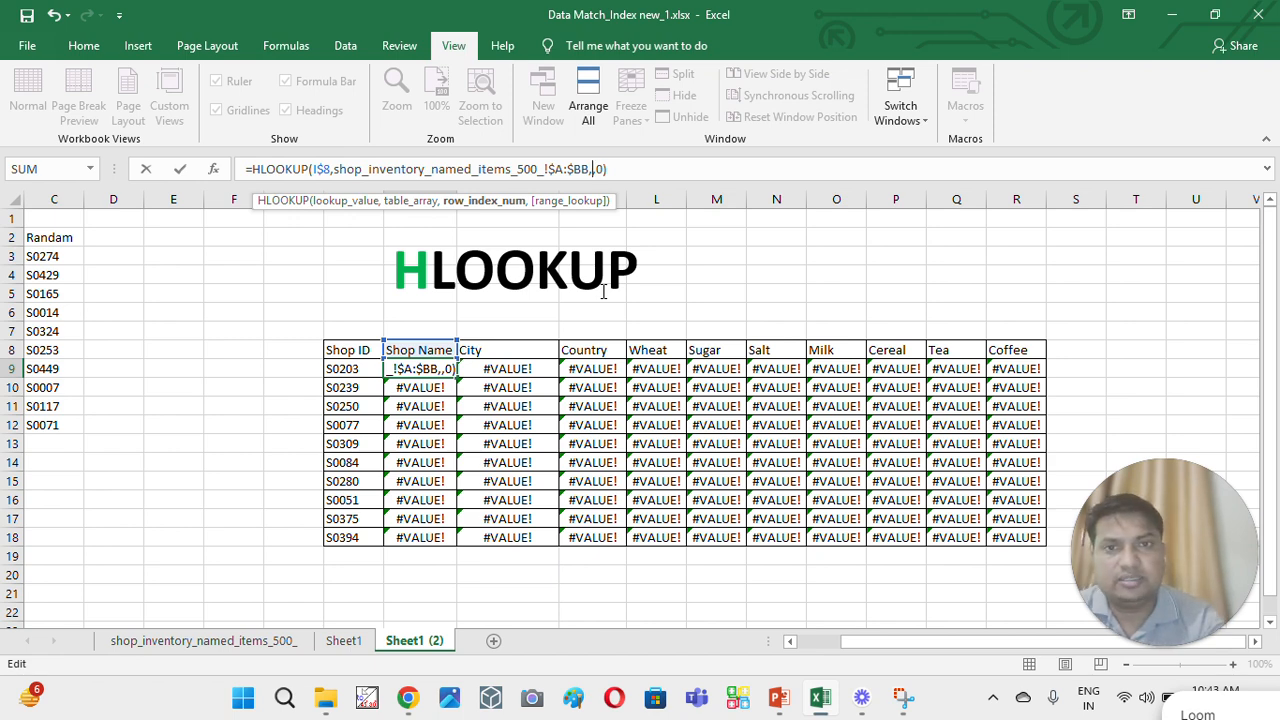
type("mat")
key("Tab")
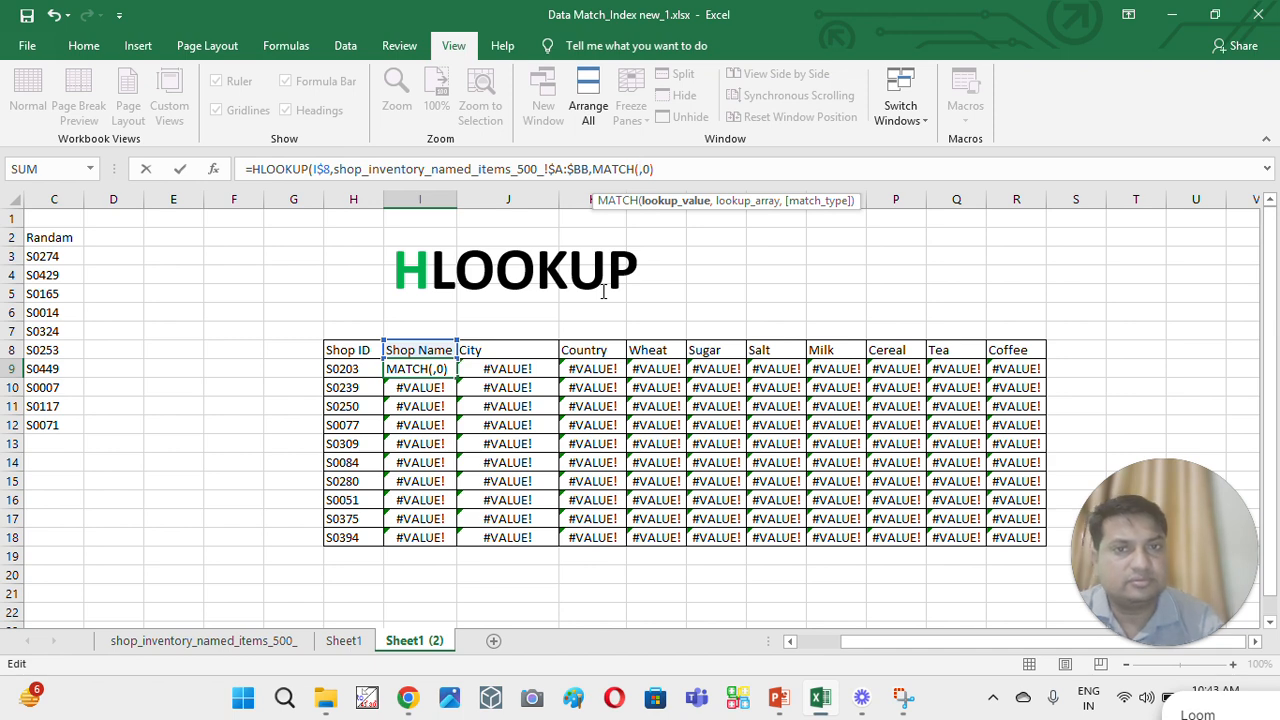
left_click(355, 370)
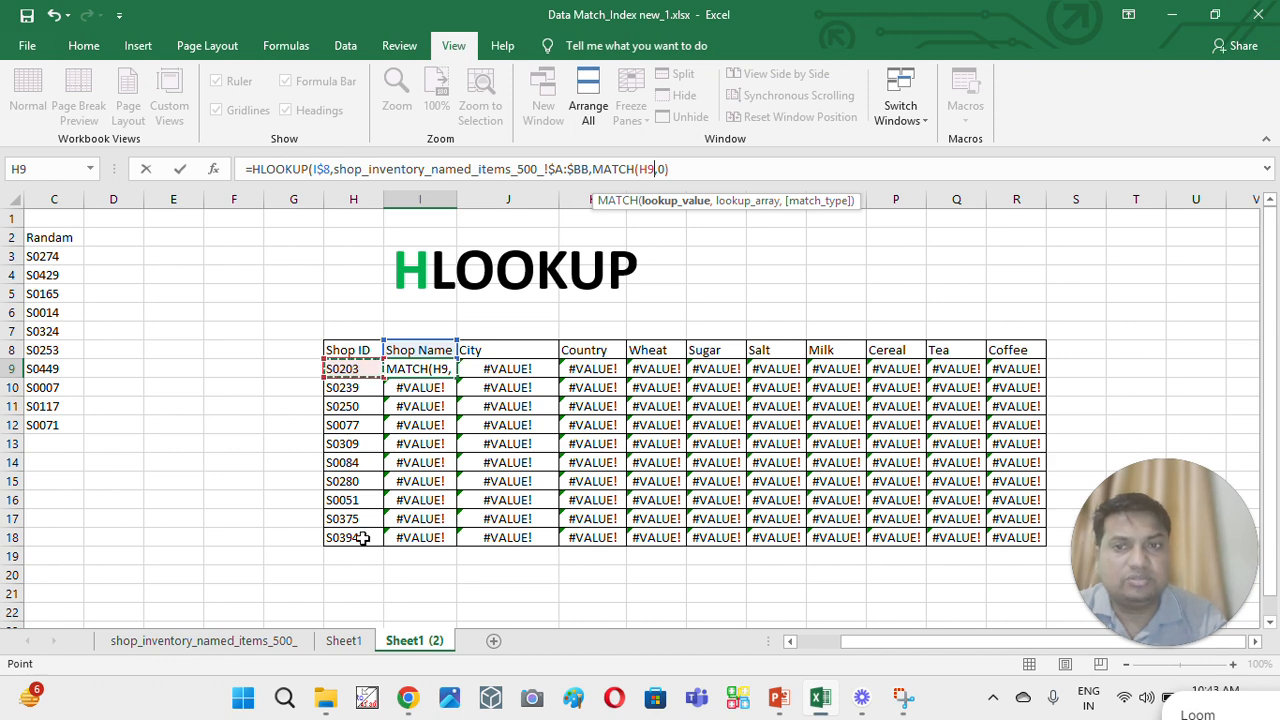
left_click(641, 169)
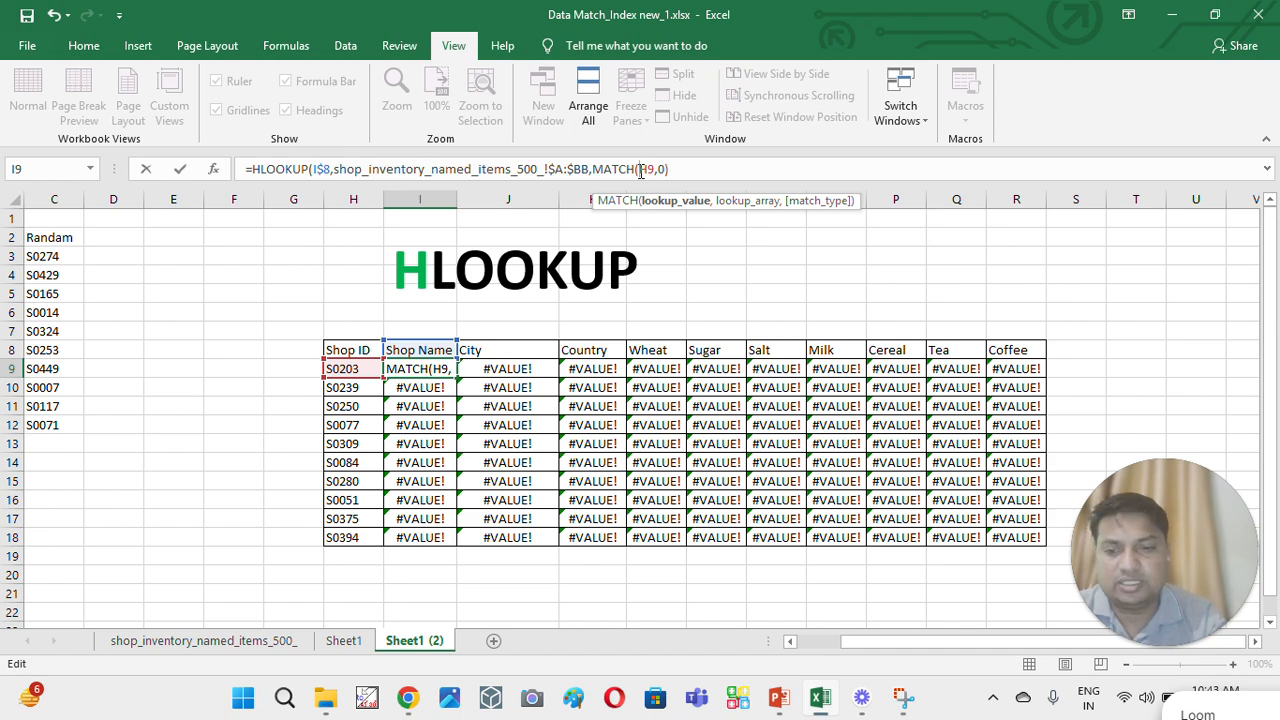
type("$H9")
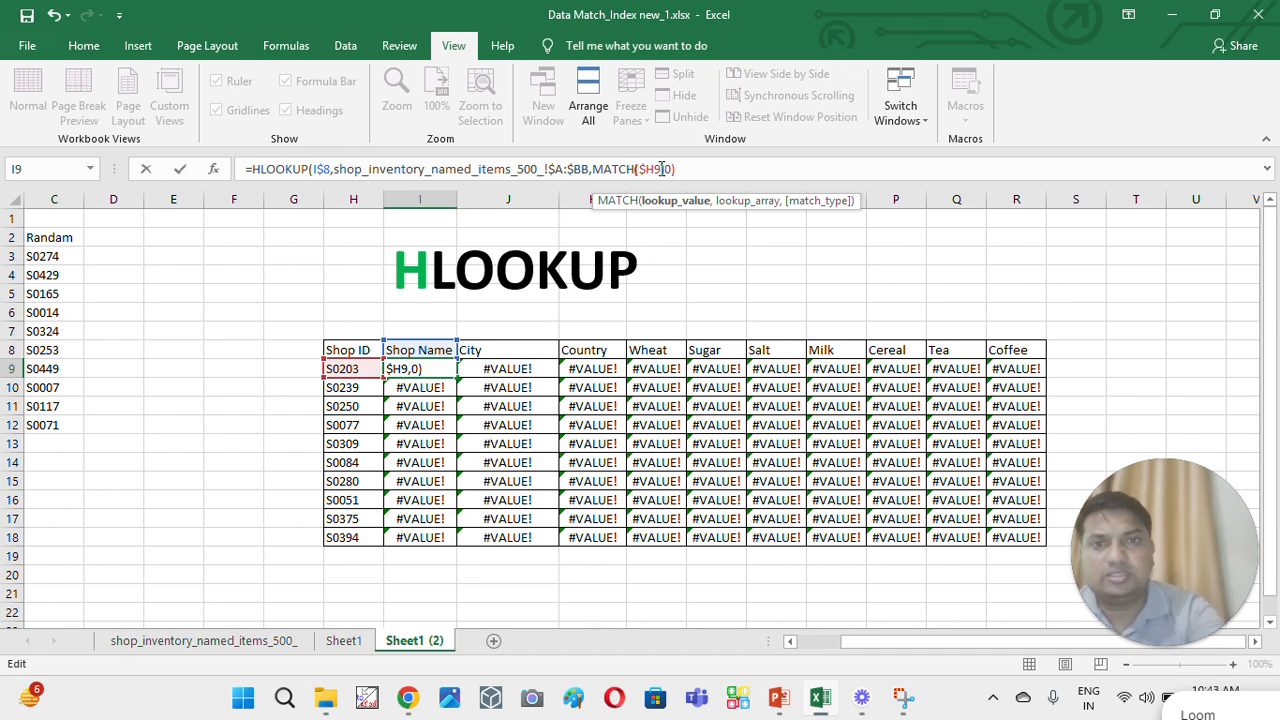
- Complete the MATCH with the inventory sheet's locked column $A:$A as lookup array and exact match type 0
type(")")
left_click(661, 168)
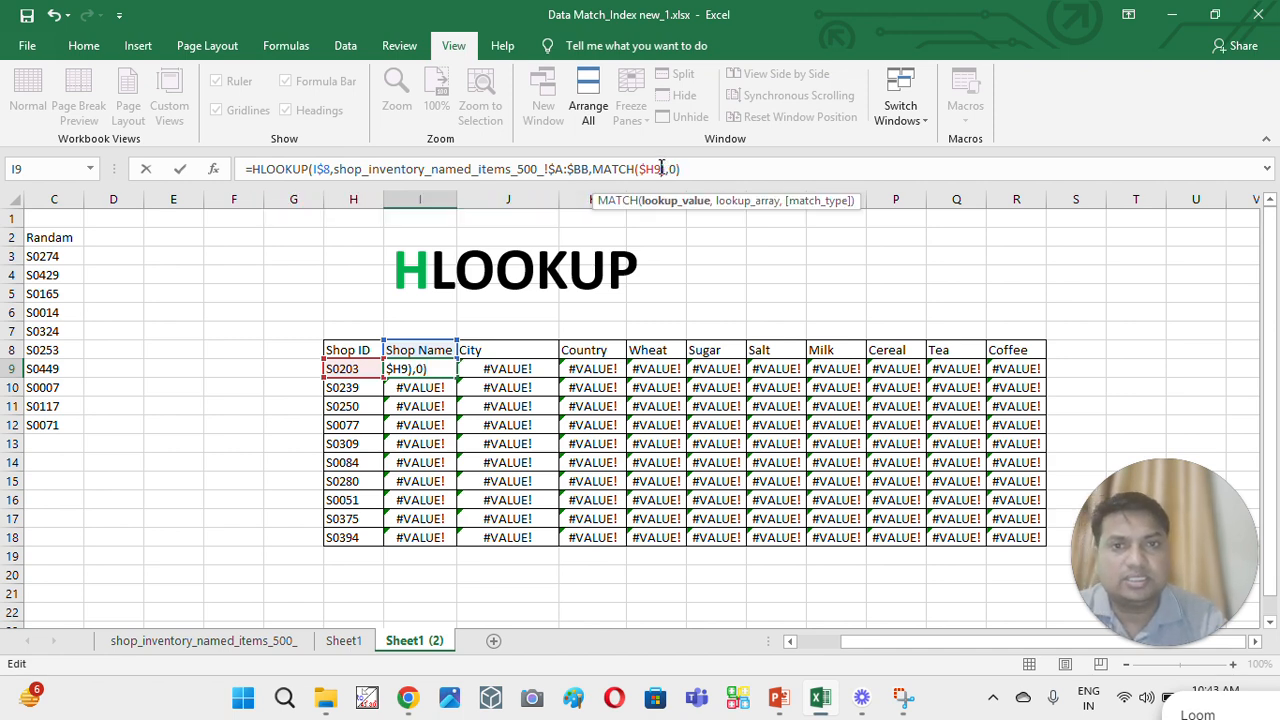
type(",")
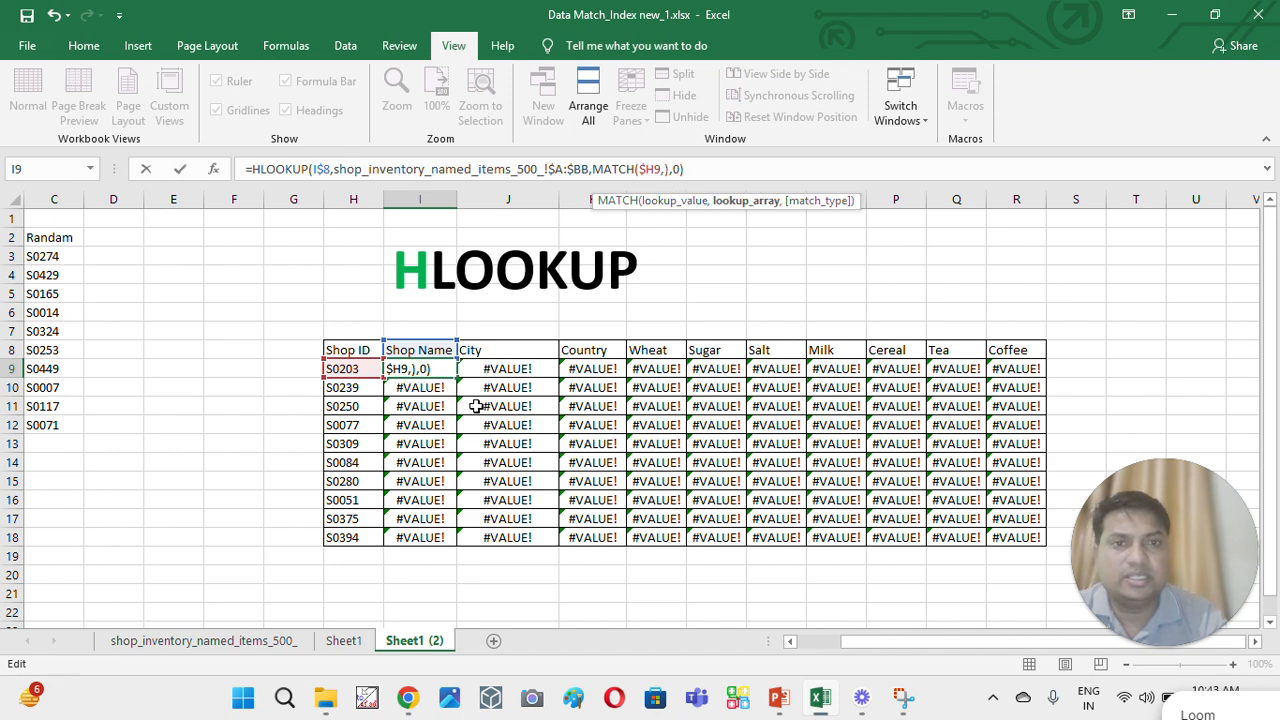
left_click(287, 643)
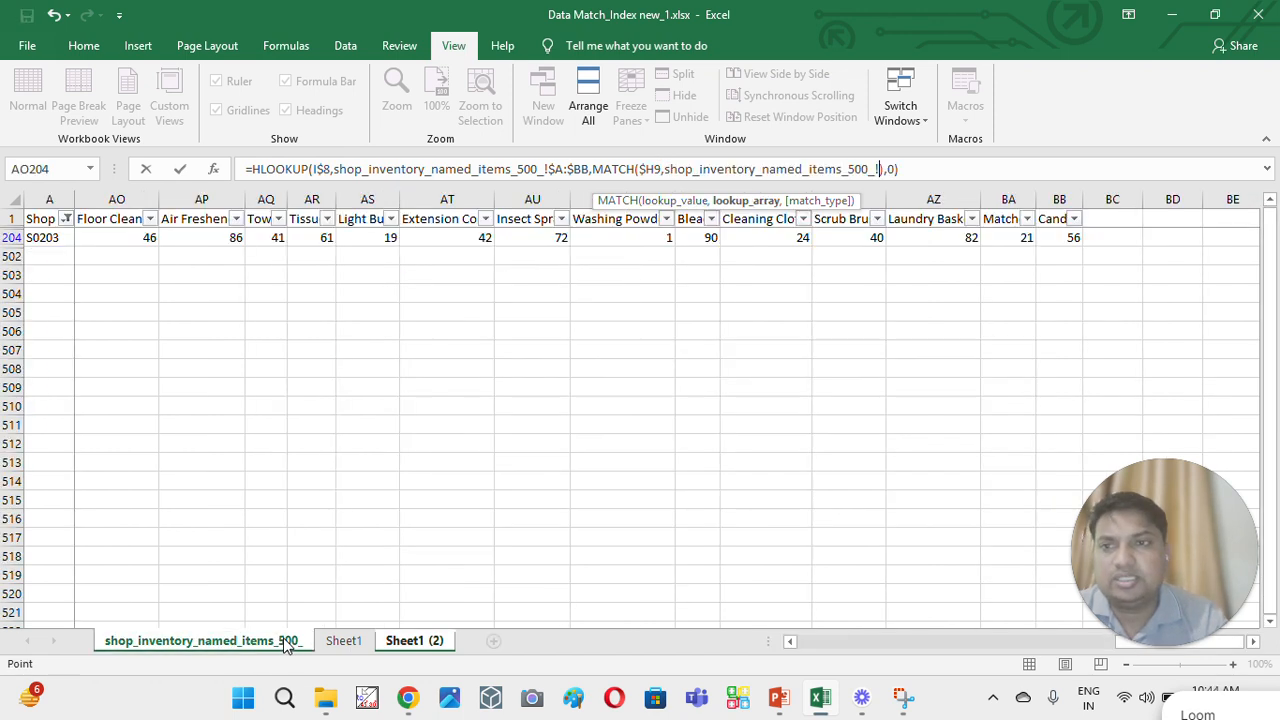
left_click(42, 198)
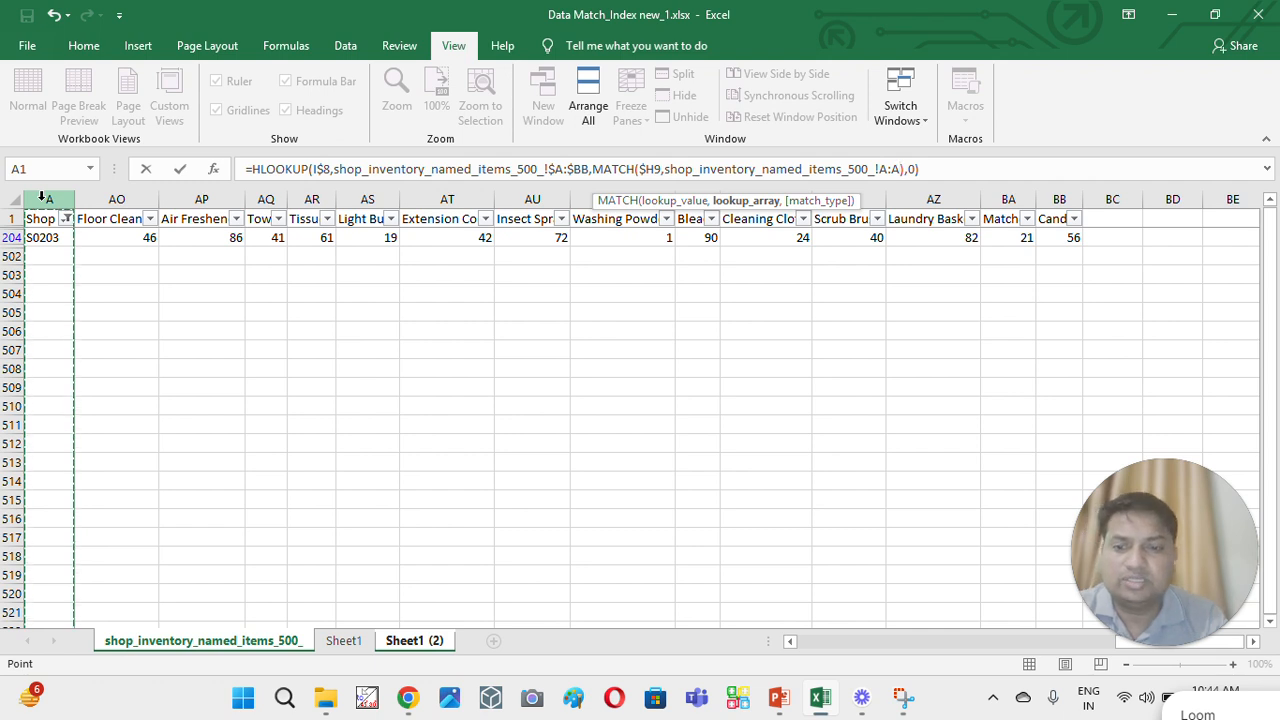
key("F4")
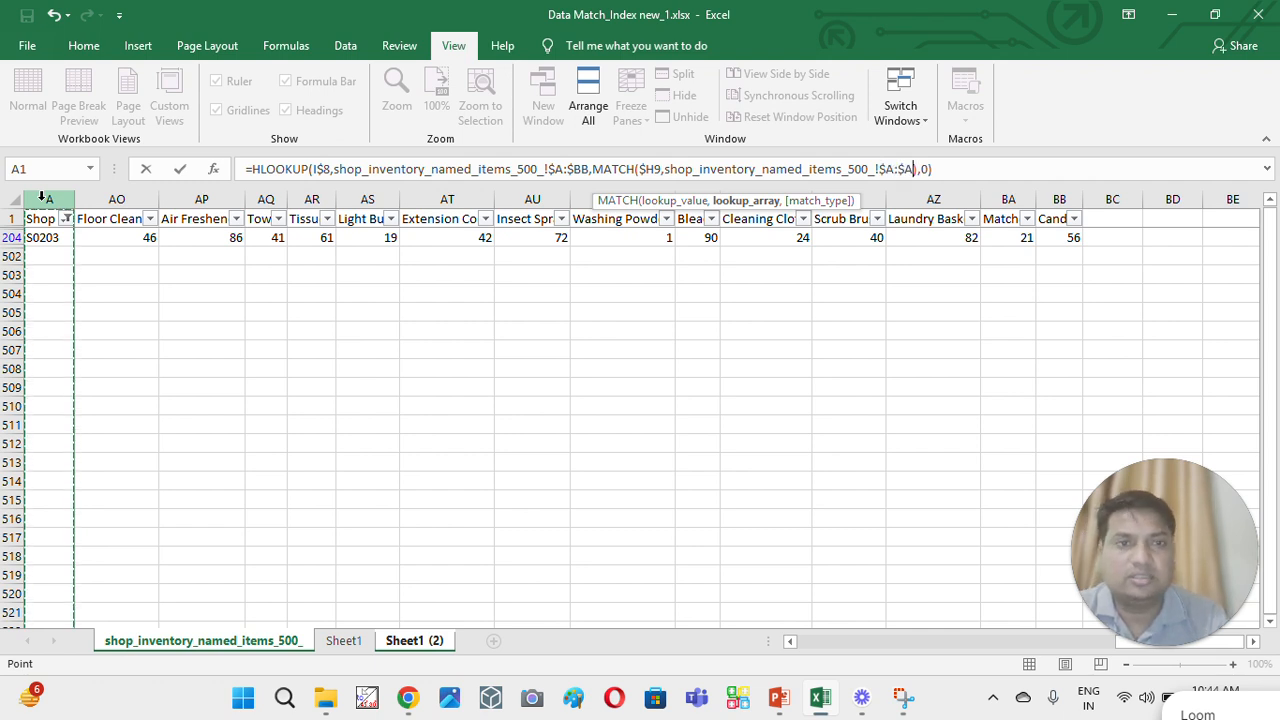
type(",")
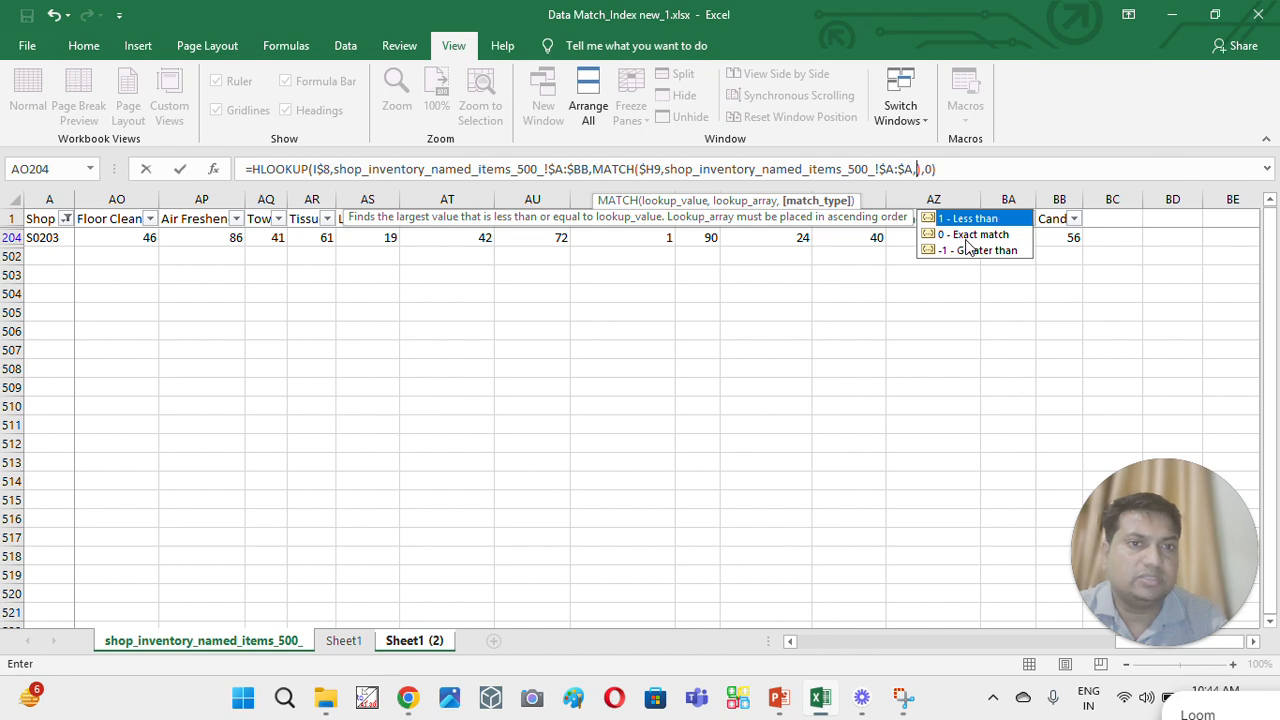
type("0")
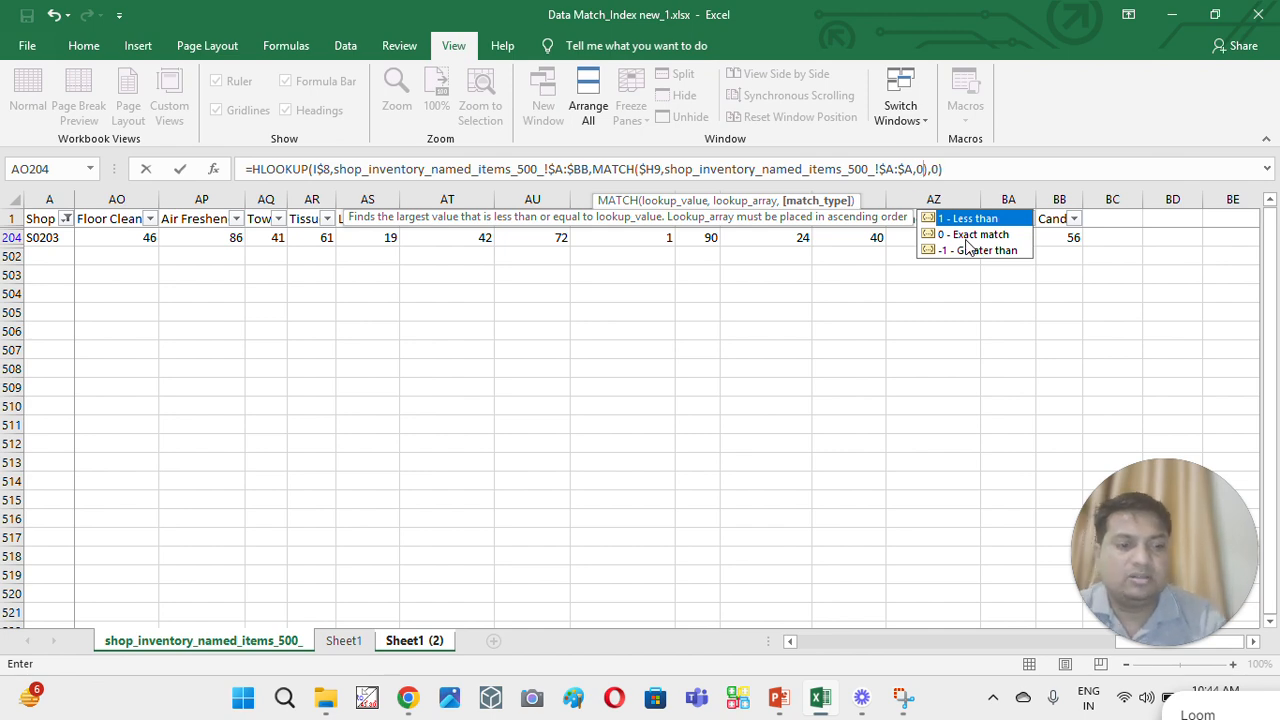
key("Return")
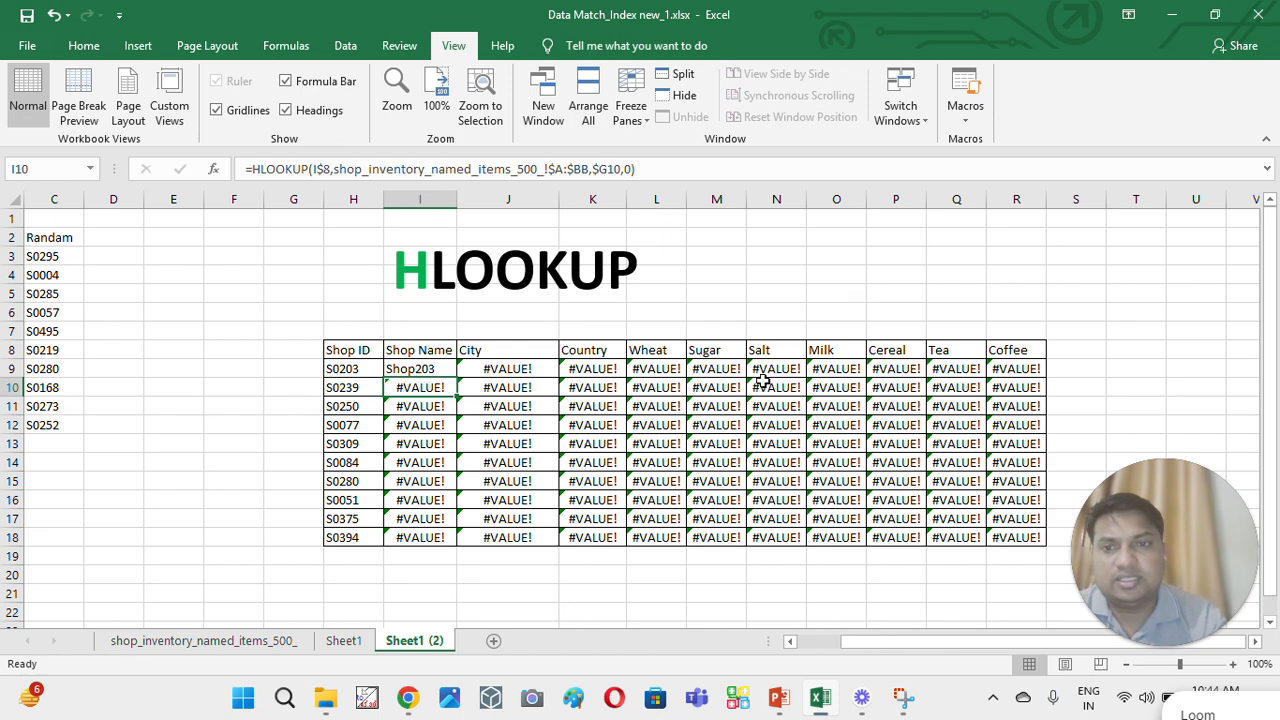
- Copy the I9 HLOOKUP-MATCH formula to J9:R18 and I10:I18, and check the formulas along row 9
left_click(436, 371)
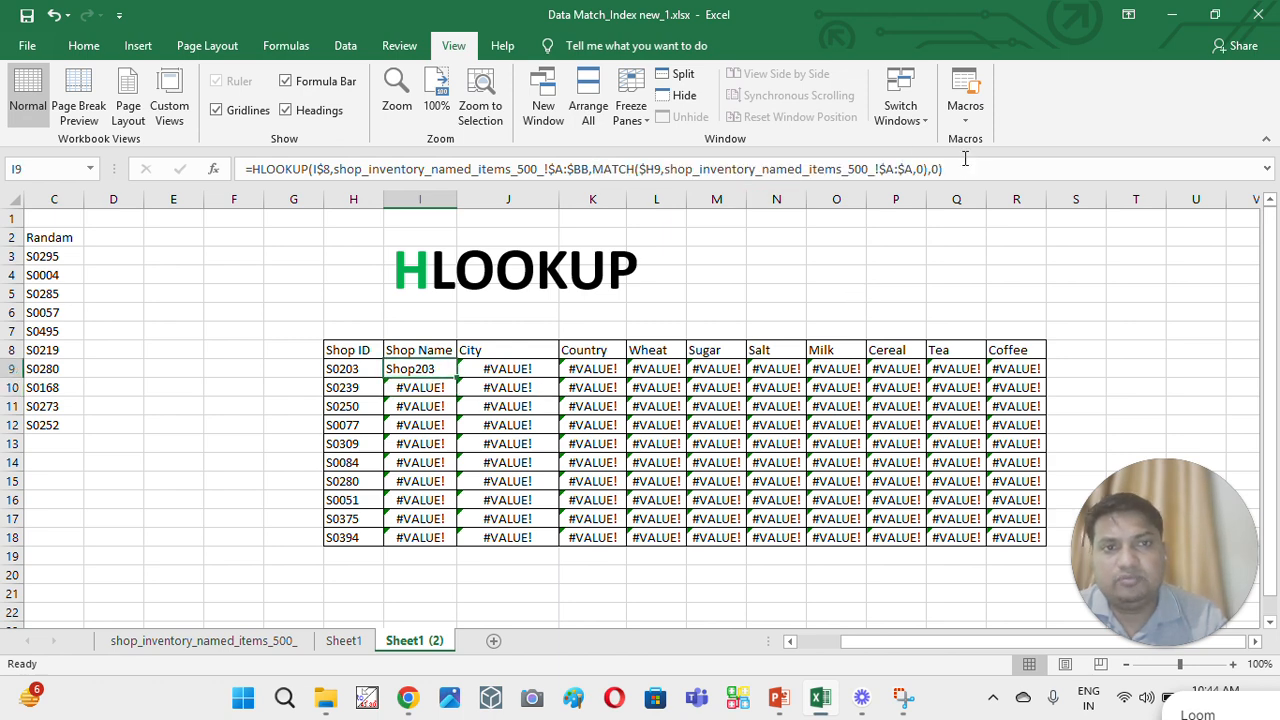
left_click_drag(458, 375, 1045, 540)
key("ctrl+c")
key("ctrl+v")
key("Left")
key("Down")
key("ctrl+shift+Down")
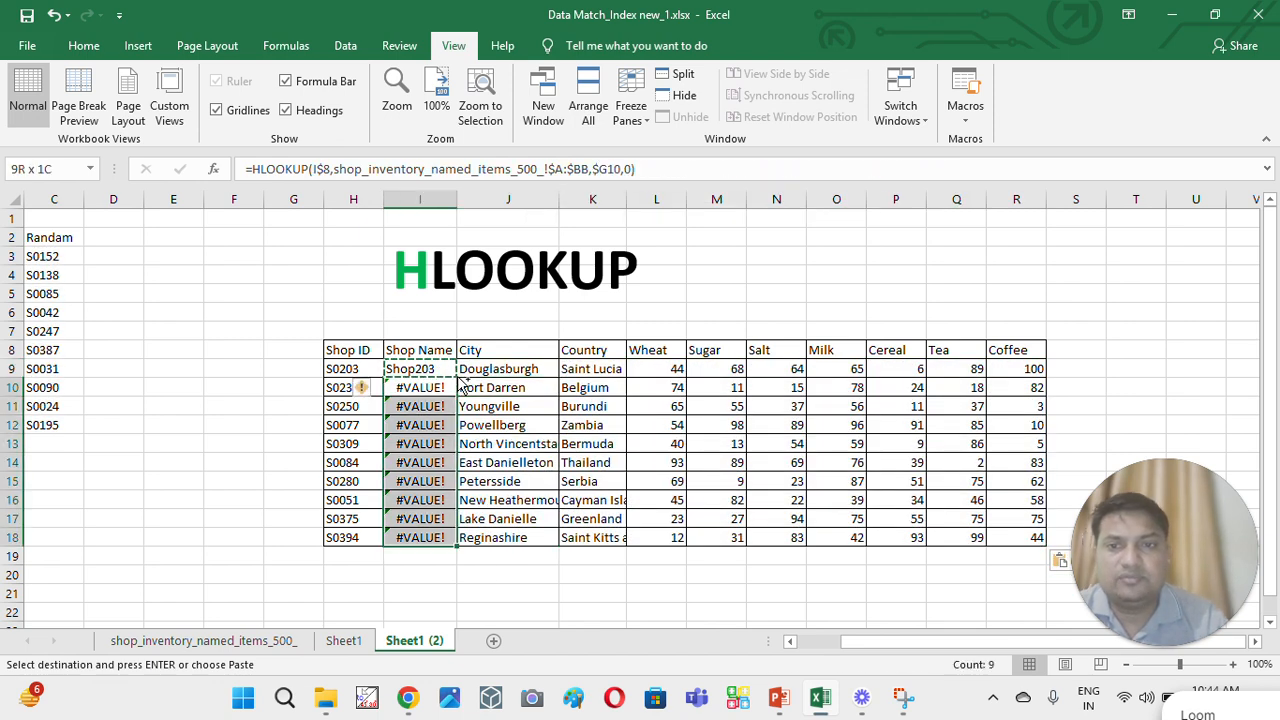
key("ctrl+v")
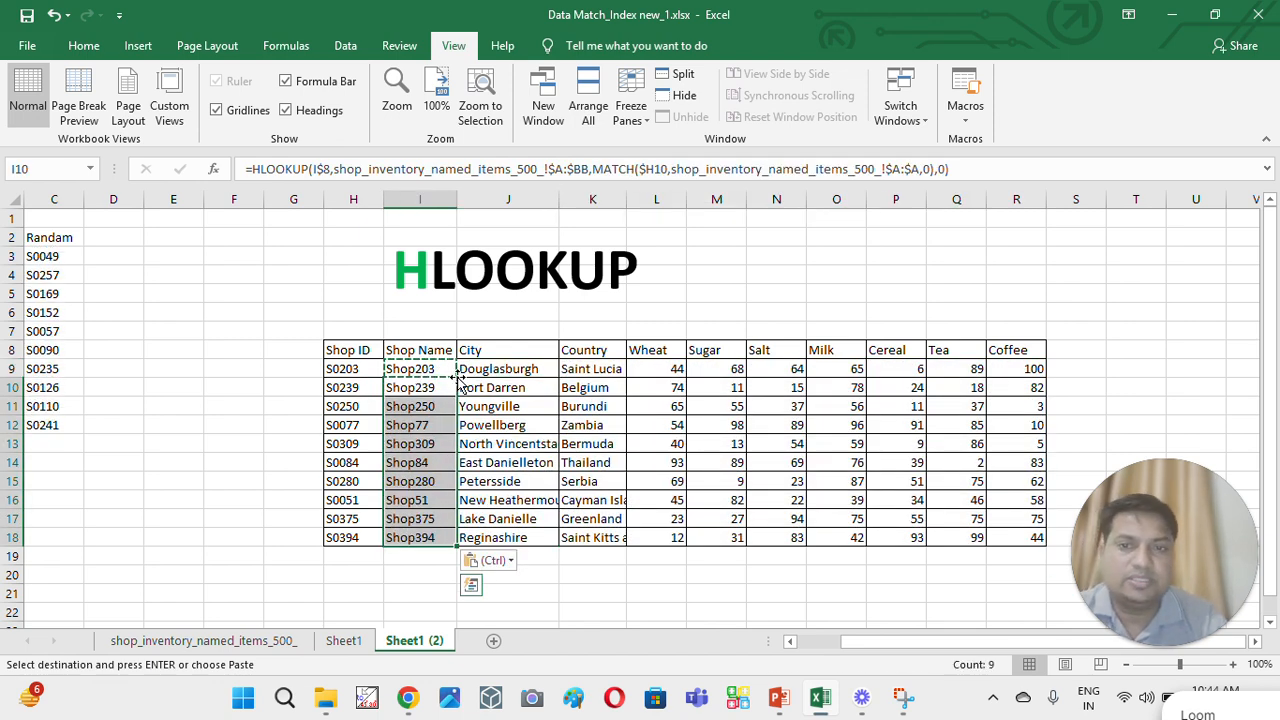
left_click(455, 376)
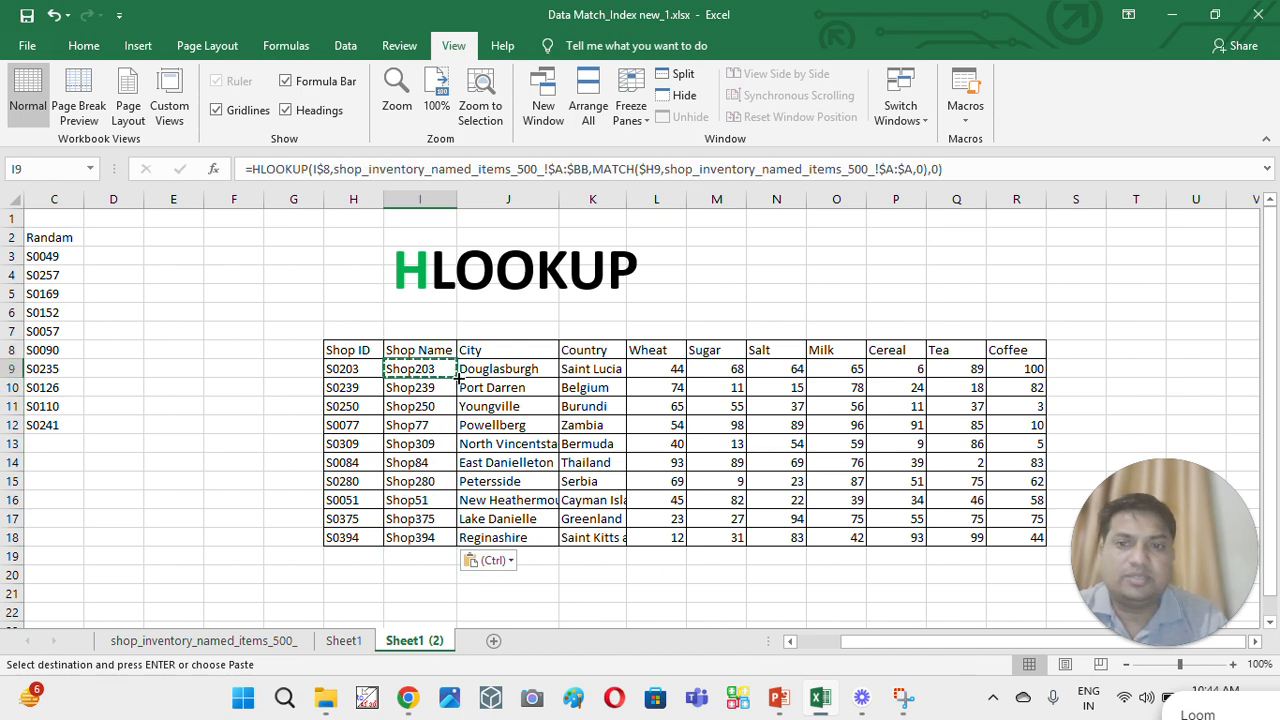
key("Right")
key("Right")
key("Right")
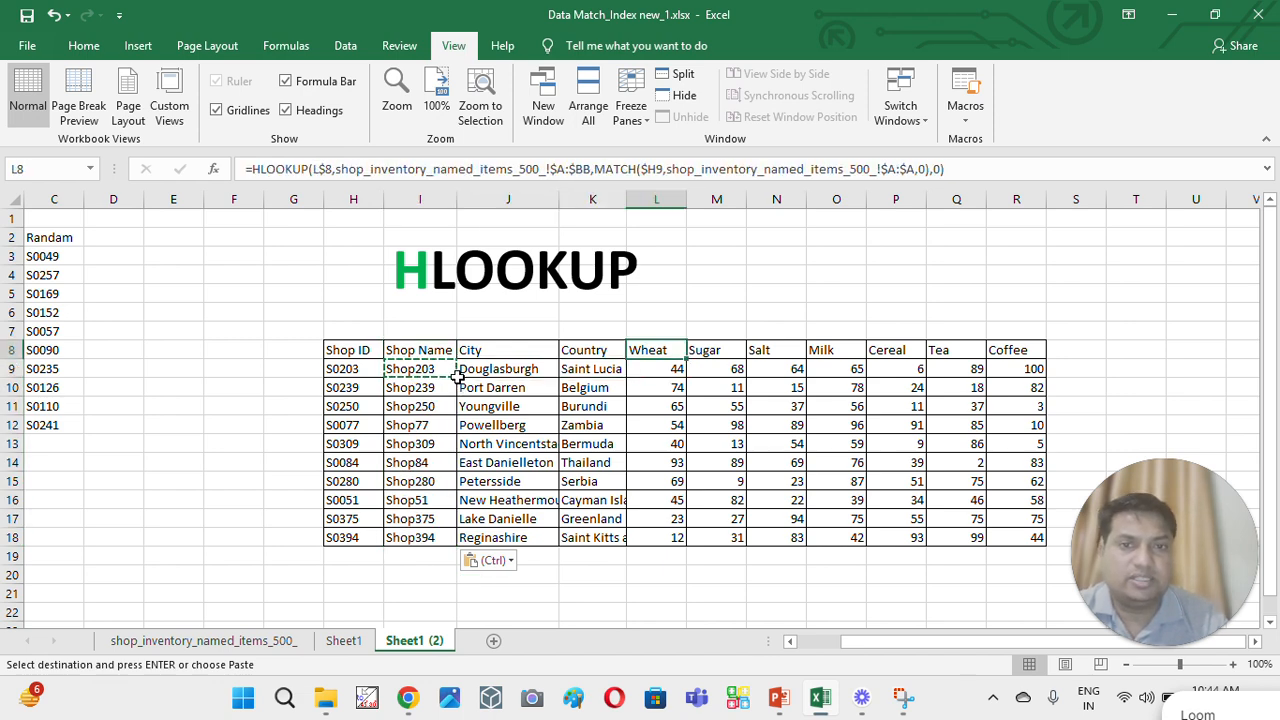
- Review the column headers in row 8 of the copied sheet's table and the empty columns beyond Coffee
key("Up")
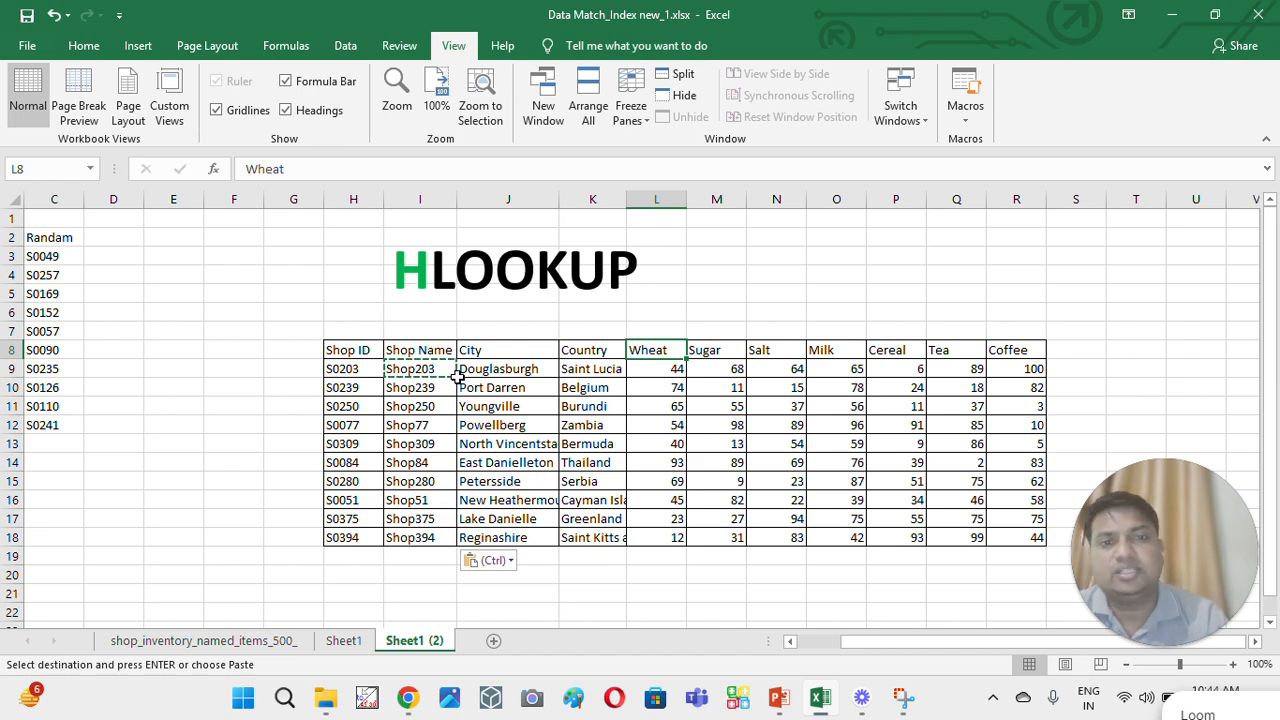
key("Right")
key("Right")
key("Right")
key("Right")
key("Right")
key("Right")
key("Right")
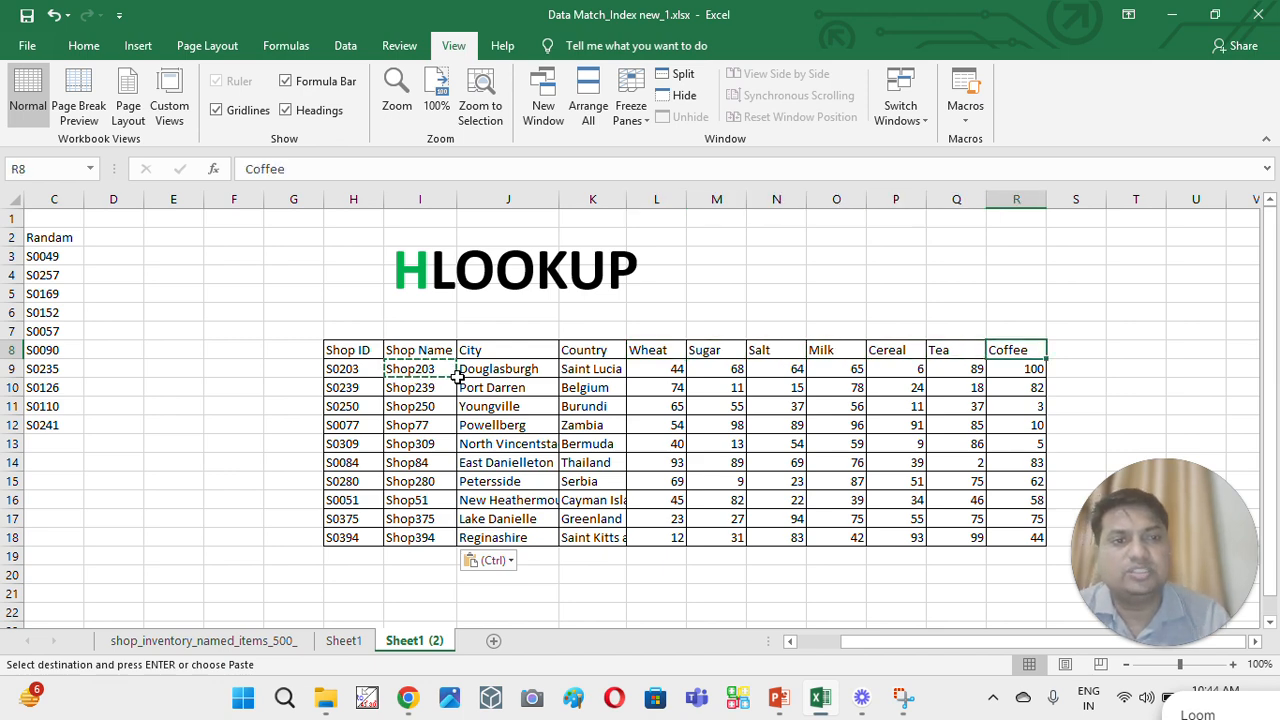
key("Right")
key("Right")
key("Right")
key("Right")
key("Right")
key("Right")
key("Right")
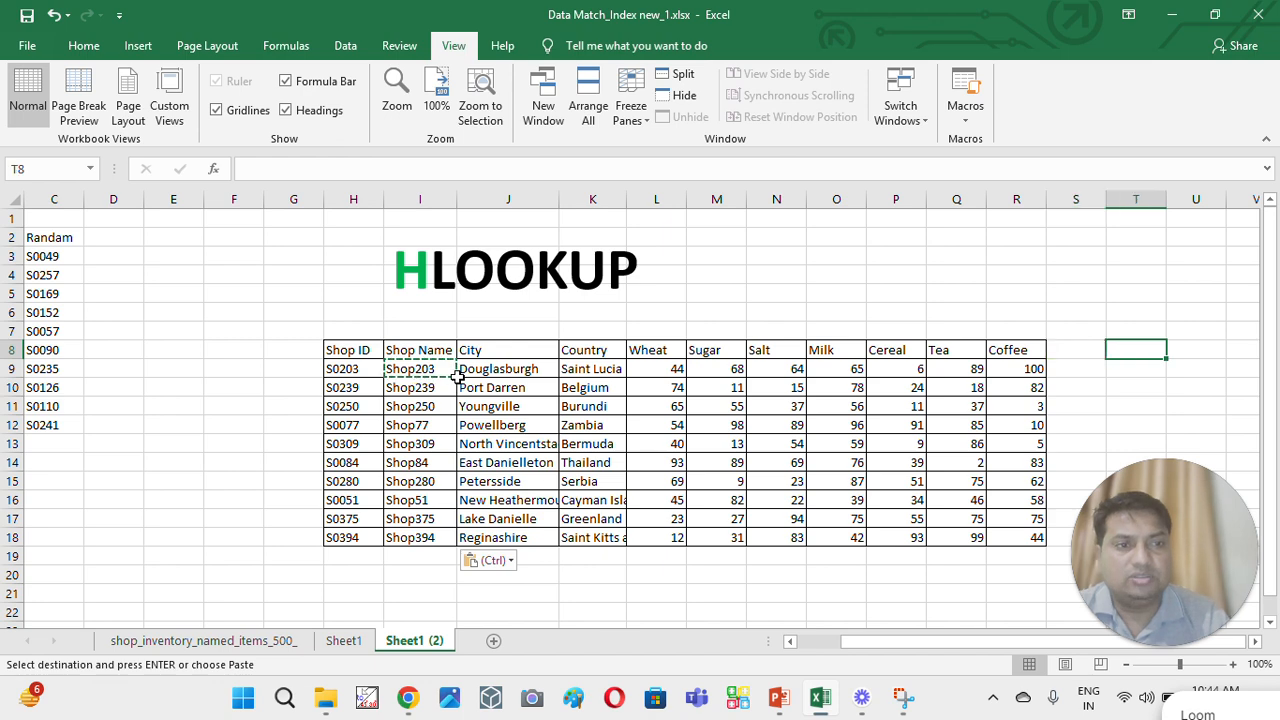
key("Left")
key("Left")
key("Left")
key("Left")
key("Left")
key("Left")
key("Left")
key("Left")
key("Left")
key("Left")
key("Left")
key("Left")
key("Left")
key("Left")
key("Left")
key("Left")
key("Left")
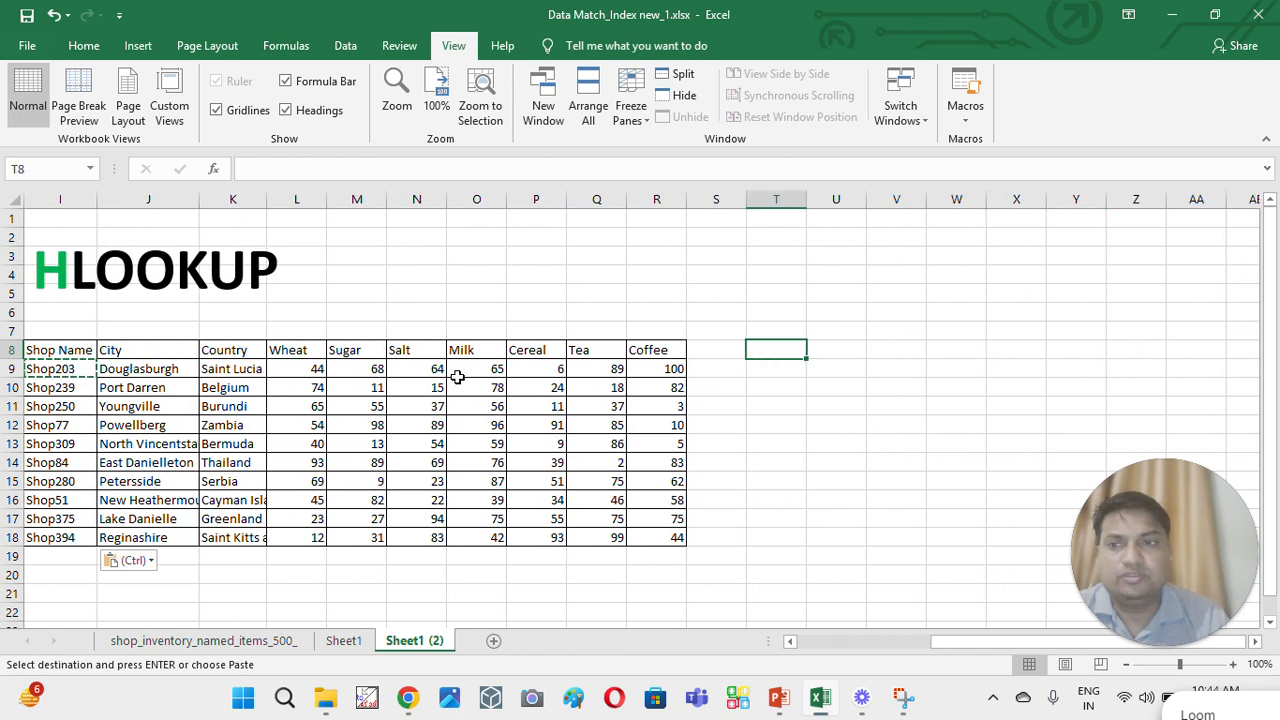
key("Left")
key("Right")
key("Right")
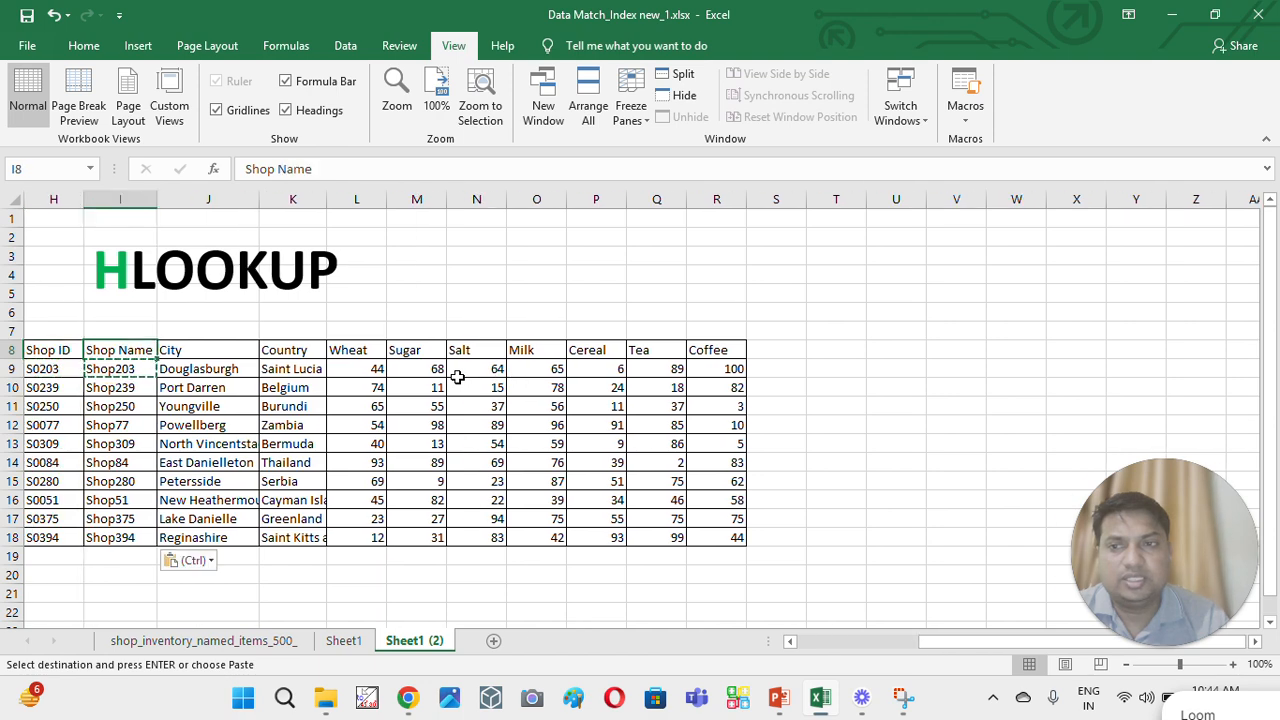
- Remove the filter from the shop_inventory_named_items_500_ sheet so all shop rows are displayed
left_click(203, 640)
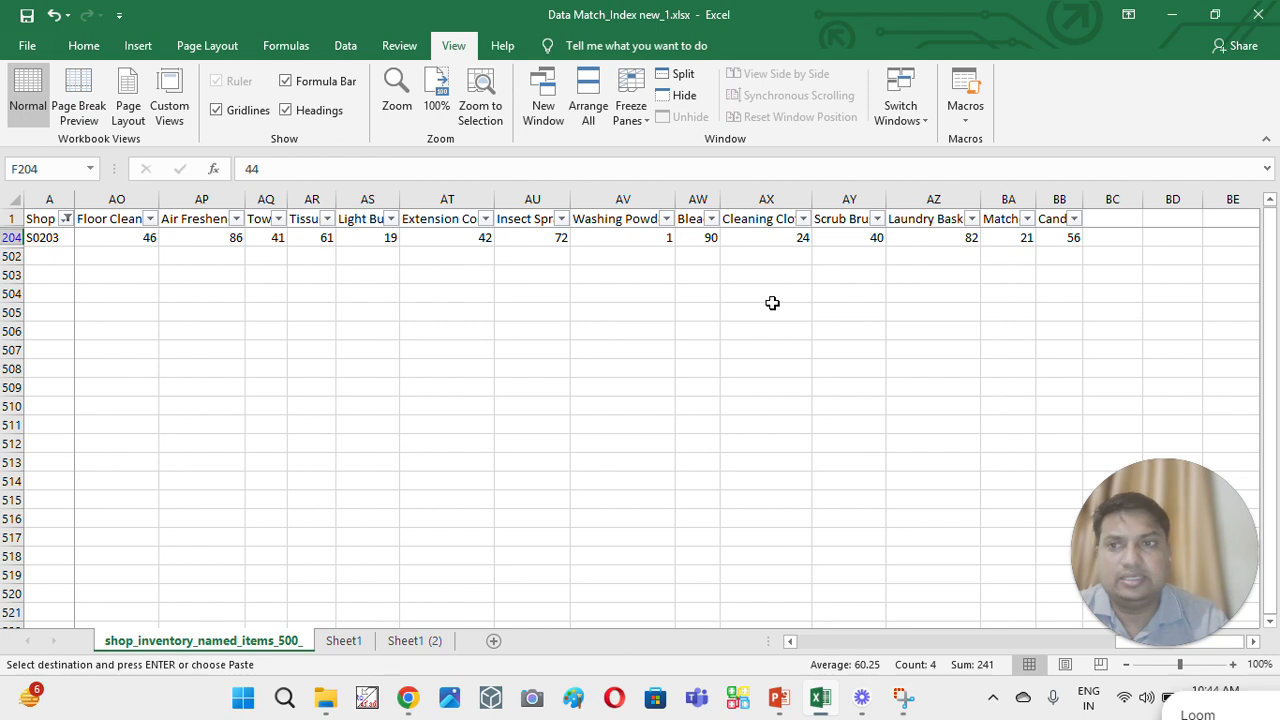
key("ctrl+Up")
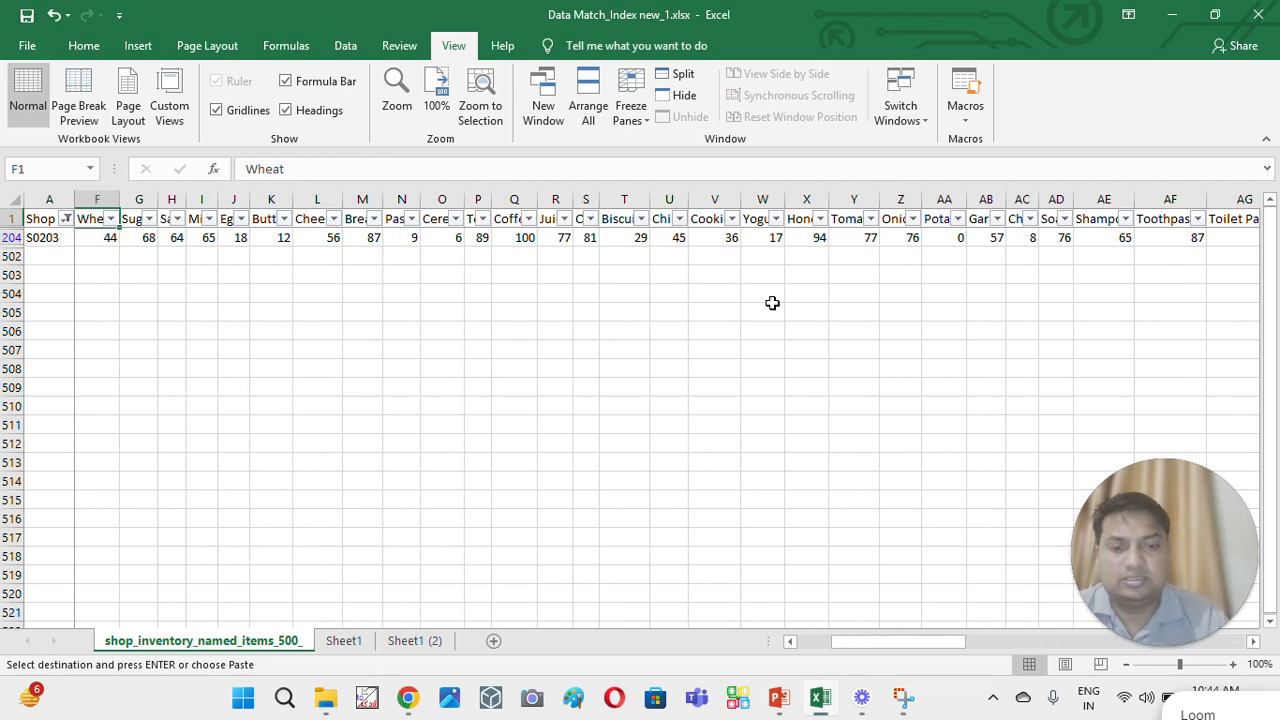
key("ctrl+shift+l")
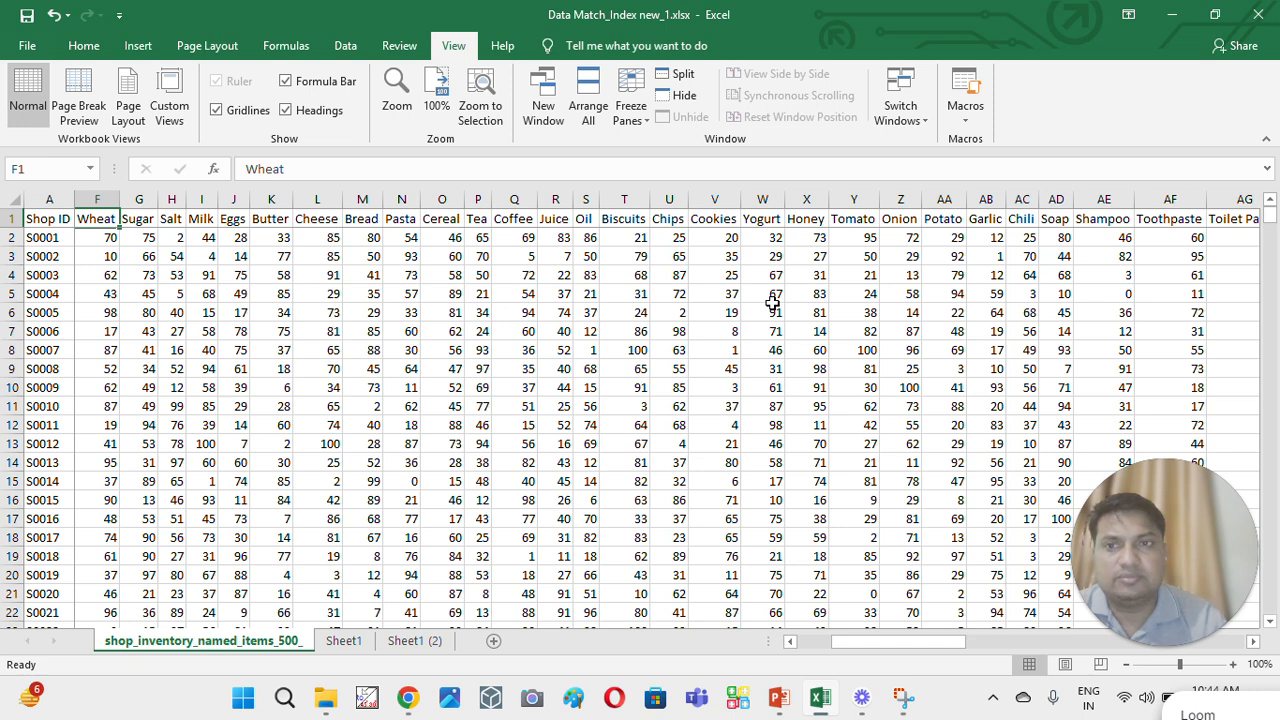
- Copy the Garlic, Chili, Soap and Shampoo headers from AB1:AE1 of the inventory sheet to S8:V8 of Sheet1 (2)
key("Right")
key("Right")
key("Right")
key("Right")
key("Left")
key("Left")
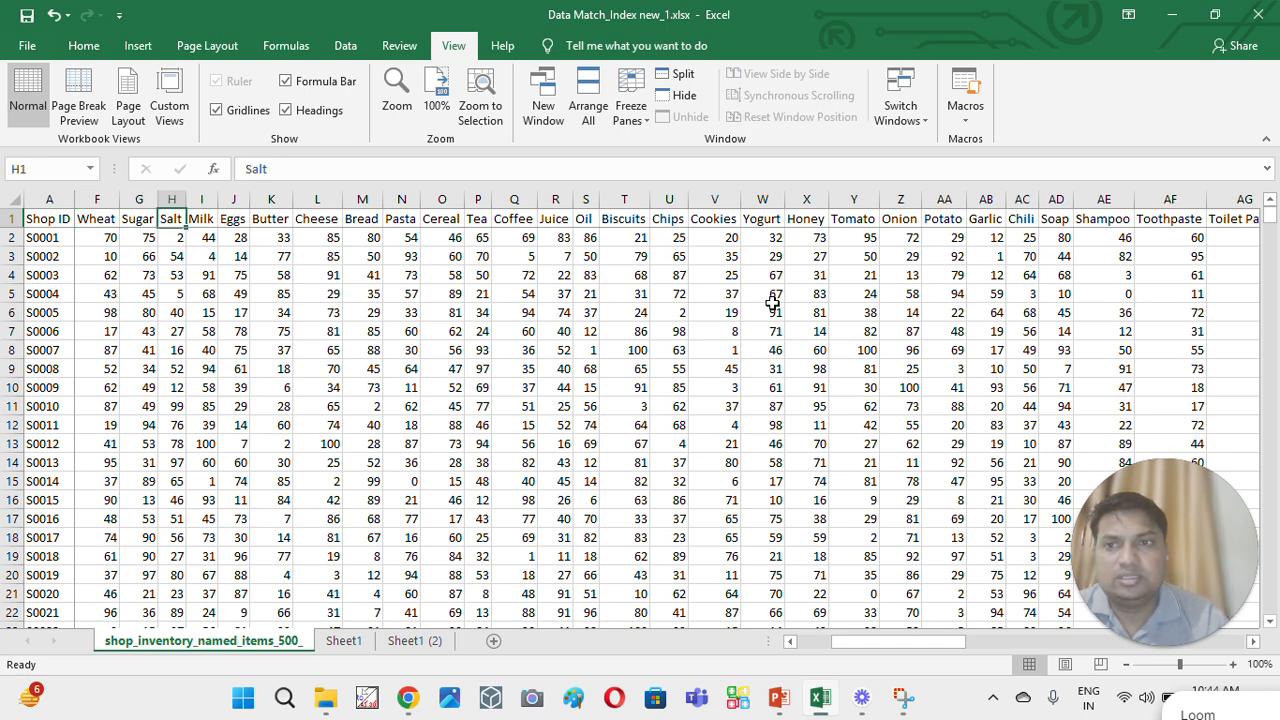
key("Right")
key("Right")
key("Right")
key("Right")
key("Right")
key("Right")
key("Right")
key("Right")
key("Right")
key("Right")
key("Right")
key("Right")
key("Right")
key("Right")
key("Right")
key("Right")
key("Right")
key("Right")
key("Right")
key("Right")
key("Left")
key("Left")
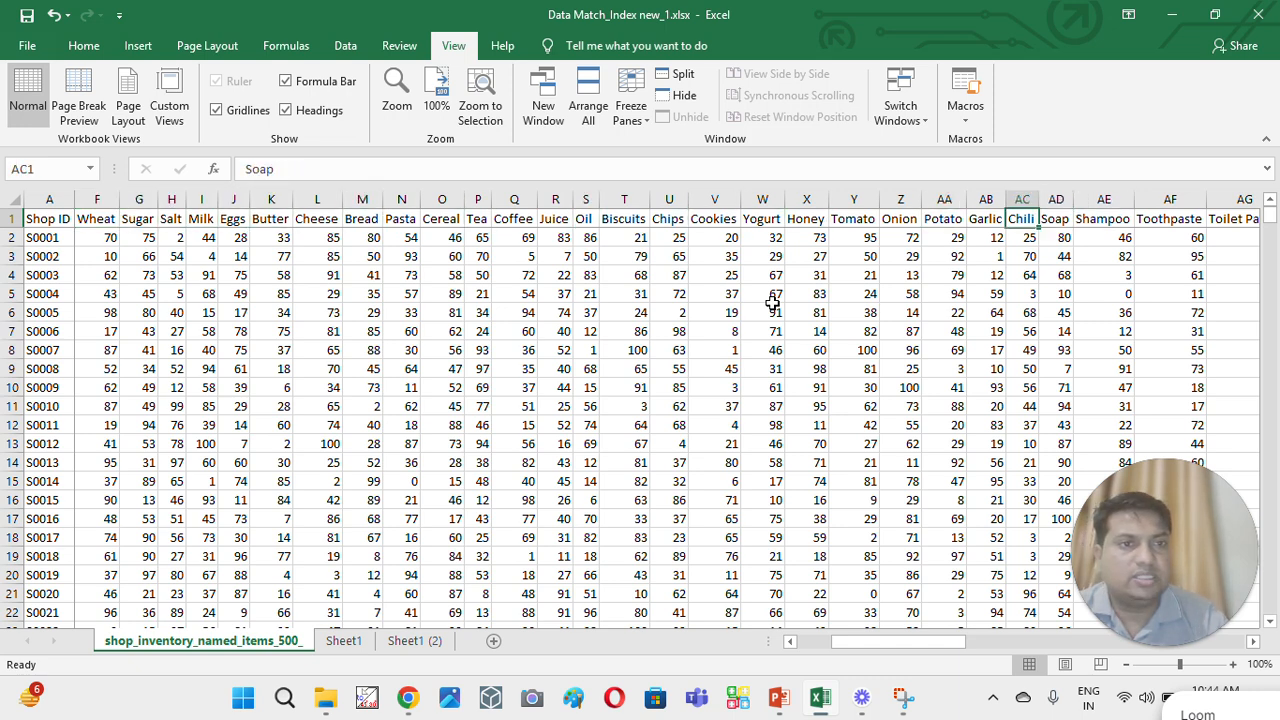
key("shift+Right")
key("shift+Right")
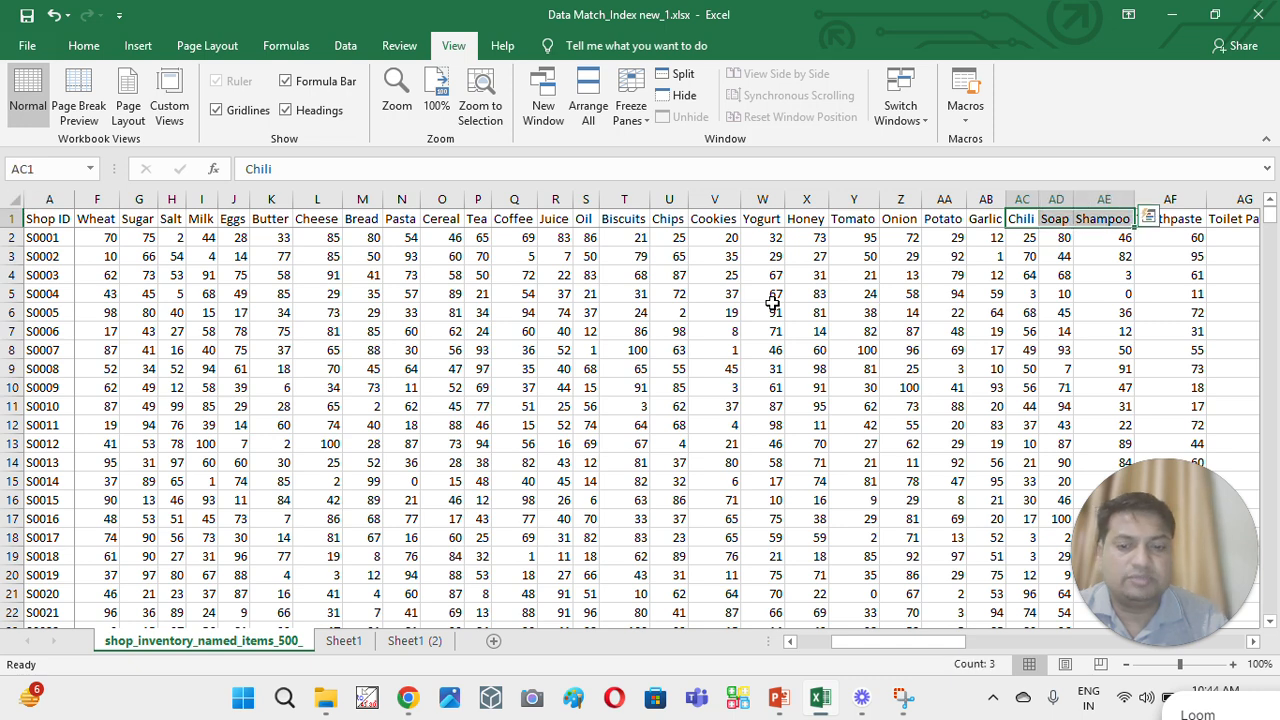
key("ctrl+c")
key("Left")
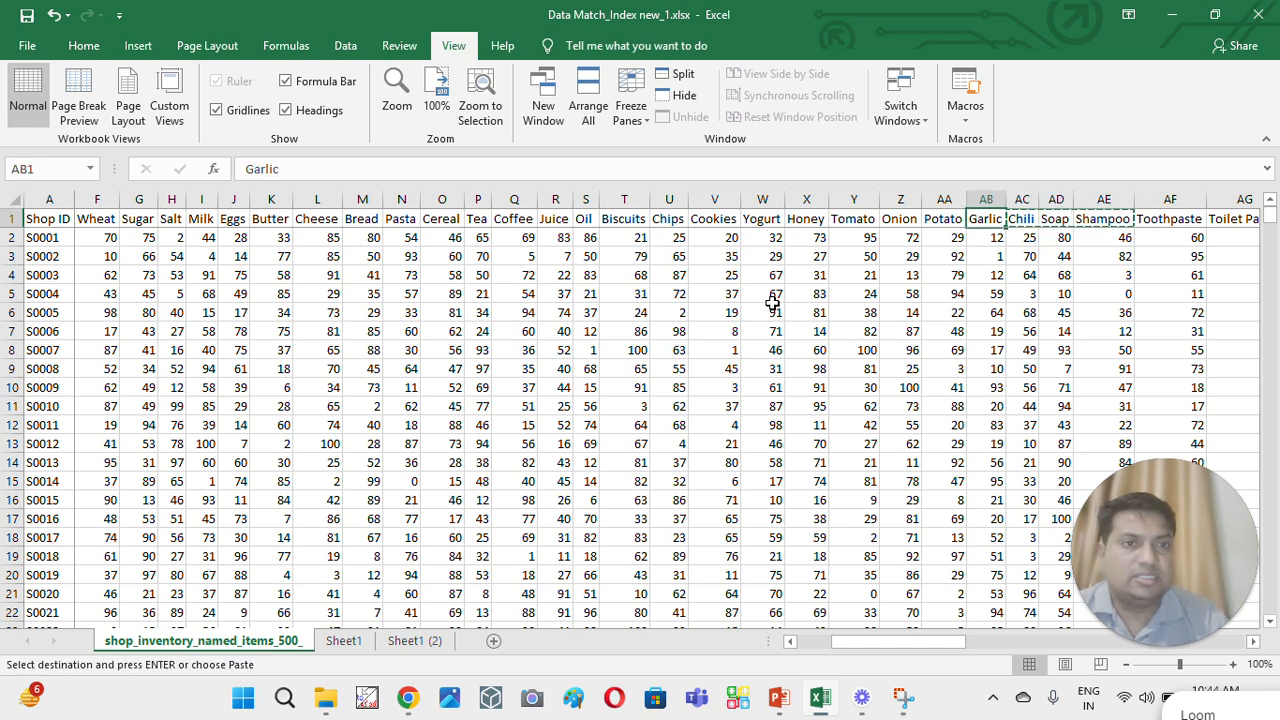
key("shift+Right")
key("shift+Right")
key("shift+Right")
key("ctrl+c")
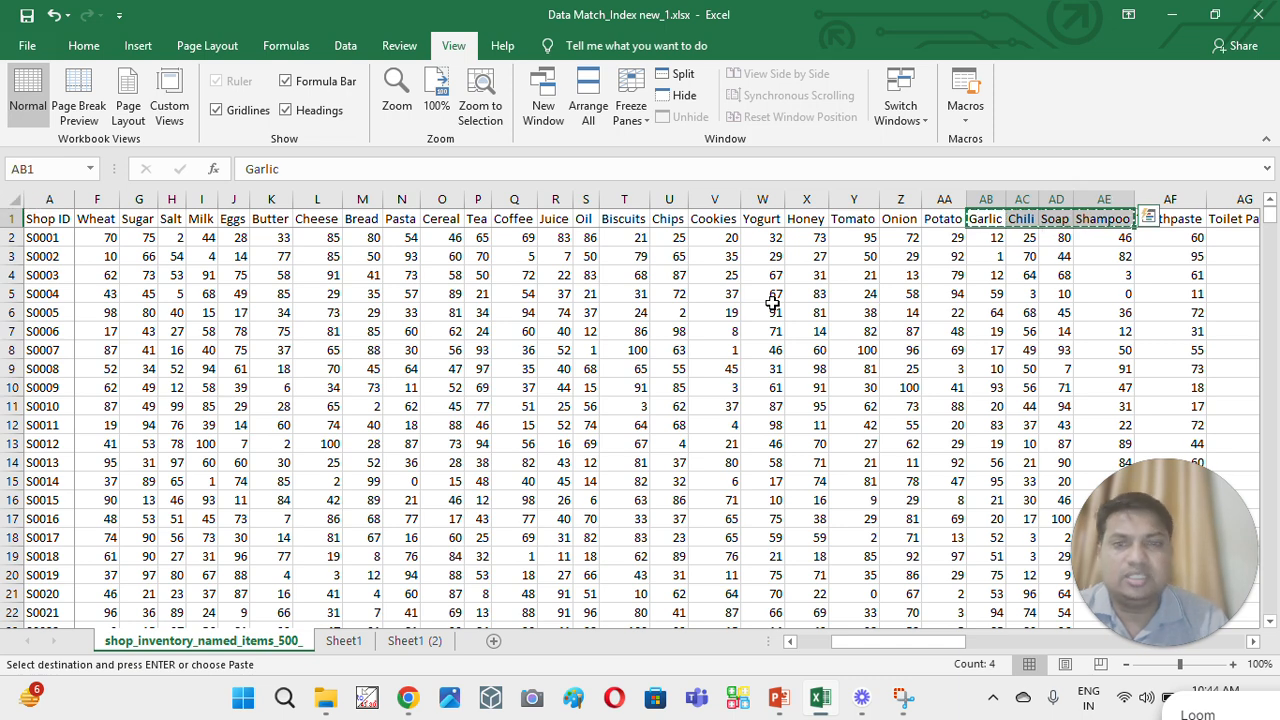
left_click(414, 640)
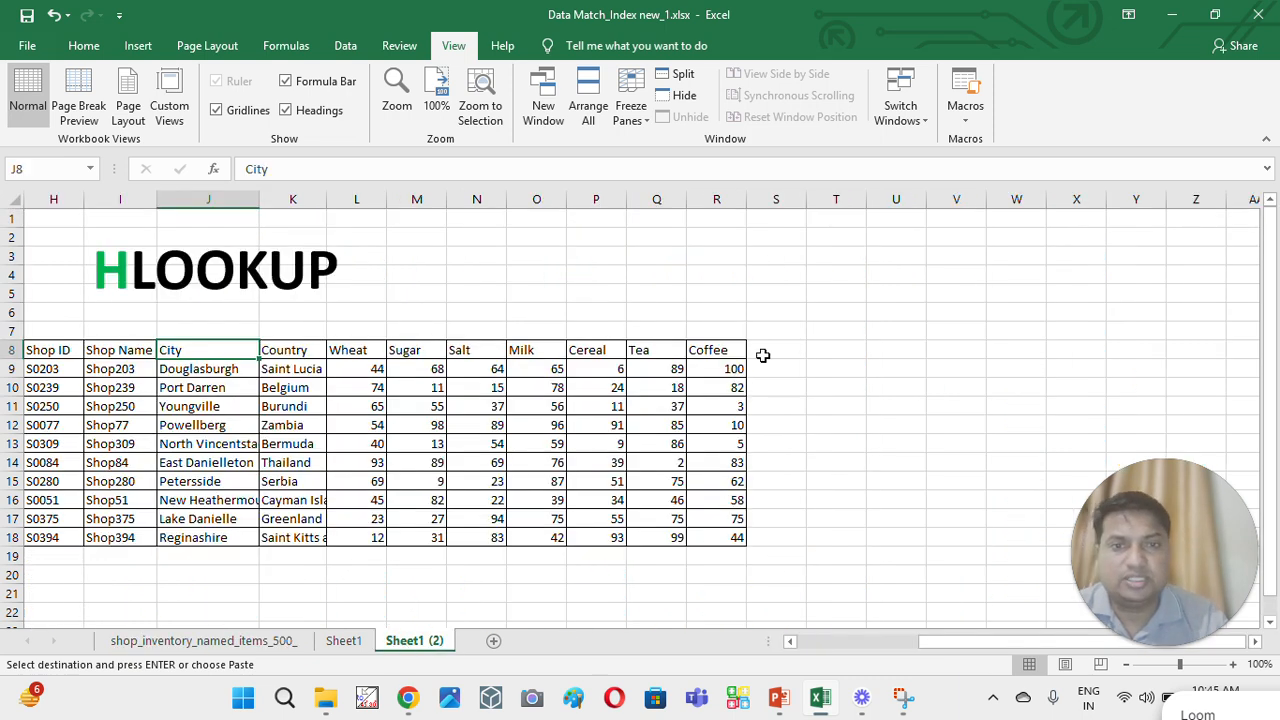
left_click(781, 349)
key("ctrl+v")
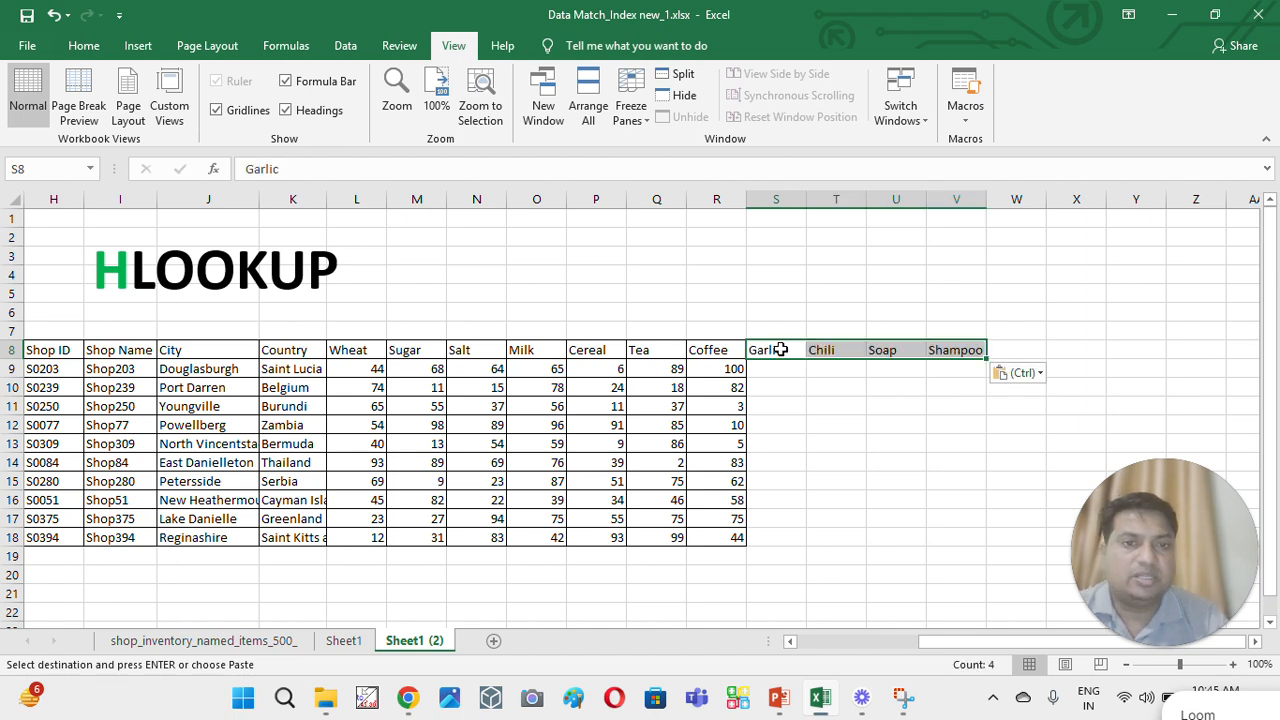
- Copy the L9 HLOOKUP-MATCH formula to S9:V18 under the four added headers, and check the formula in S9
key("Down")
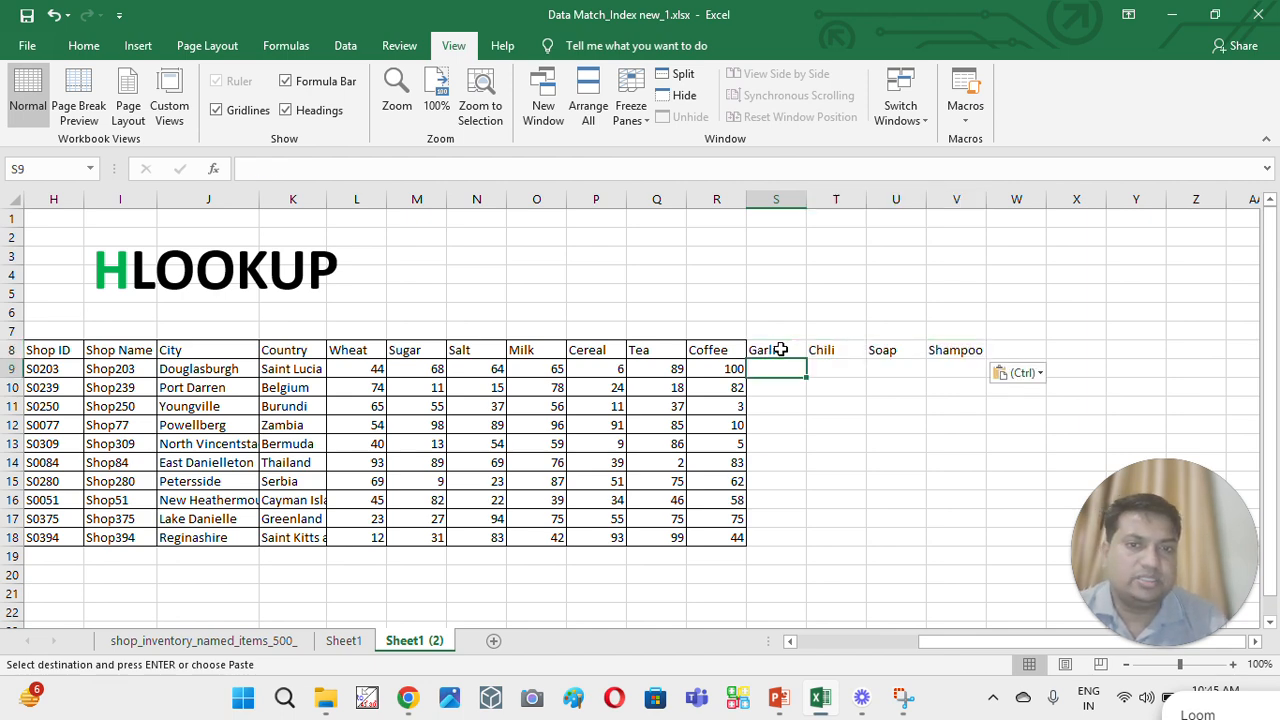
key("Left")
key("ctrl+c")
key("Left")
key("Left")
key("Left")
key("Left")
key("Left")
key("Left")
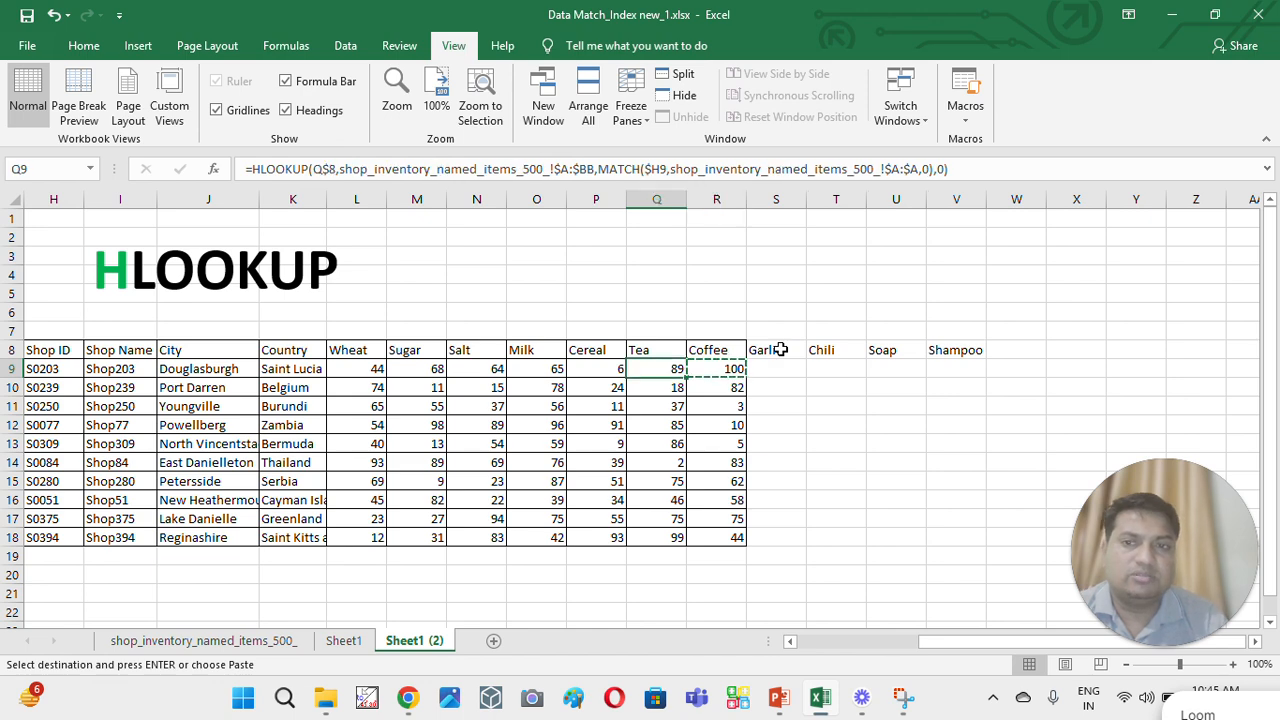
key("Escape")
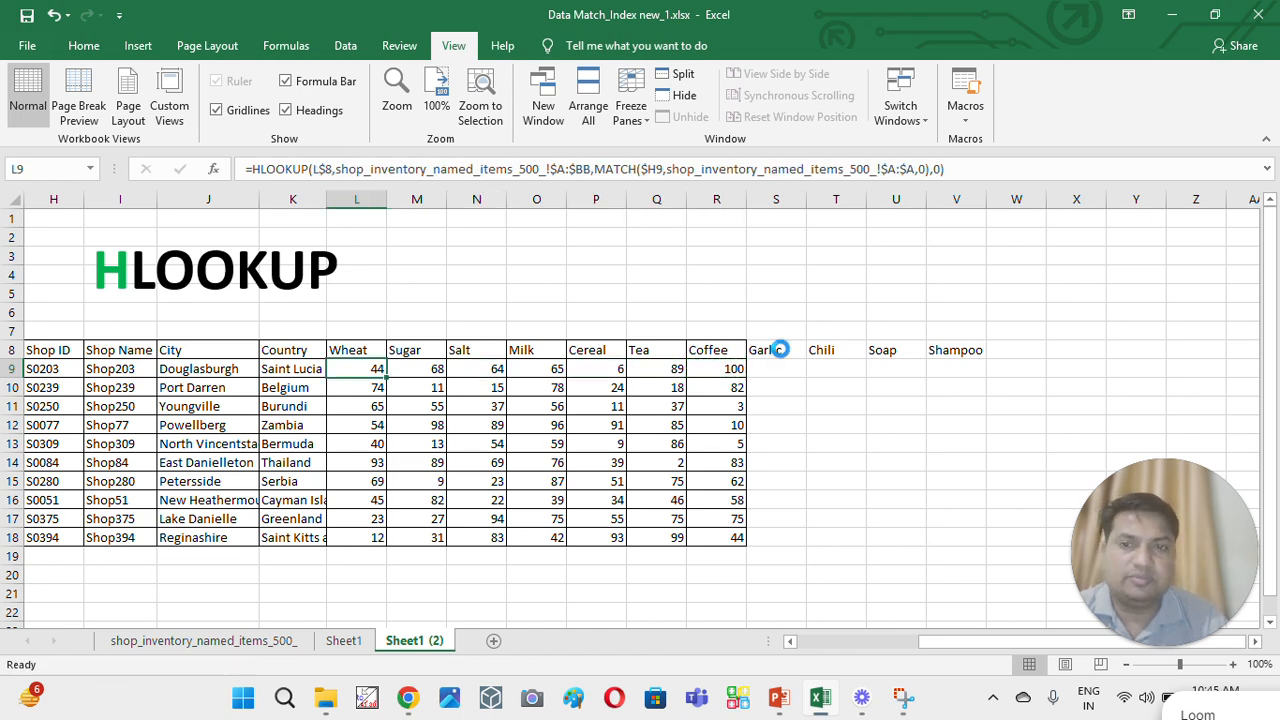
key("ctrl+c")
key("Right")
key("Right")
key("Right")
key("Right")
key("Right")
key("Right")
key("Right")
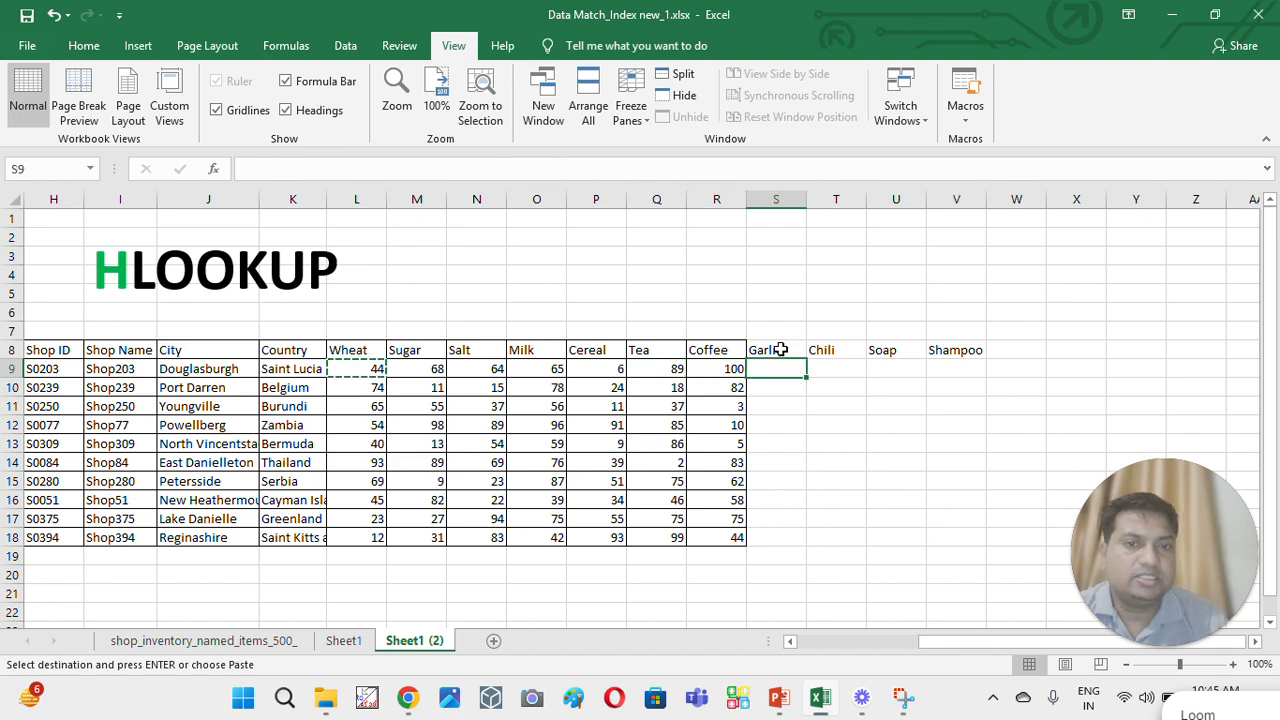
key("shift+Right")
key("shift+Right")
key("shift+Right")
key("shift+Down")
key("shift+Down")
key("shift+Down")
key("shift+Down")
key("shift+Down")
key("shift+Down")
key("shift+Down")
key("shift+Down")
key("shift+Down")
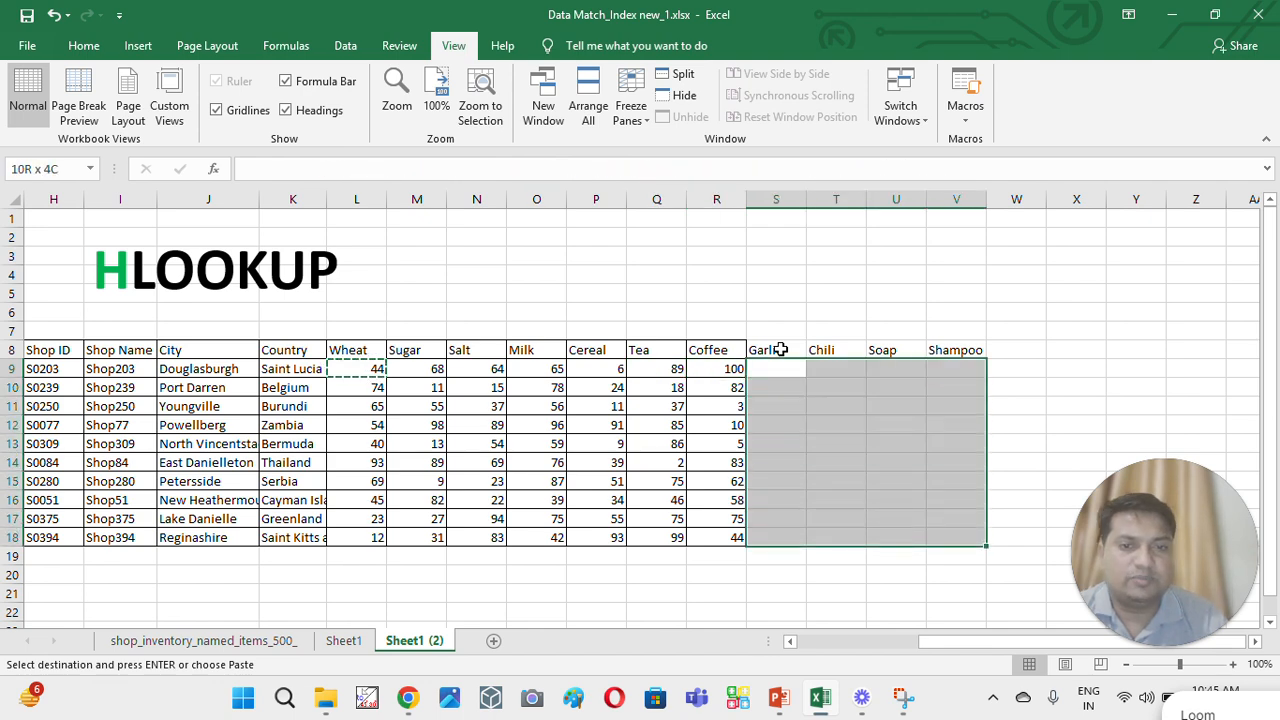
key("ctrl+v")
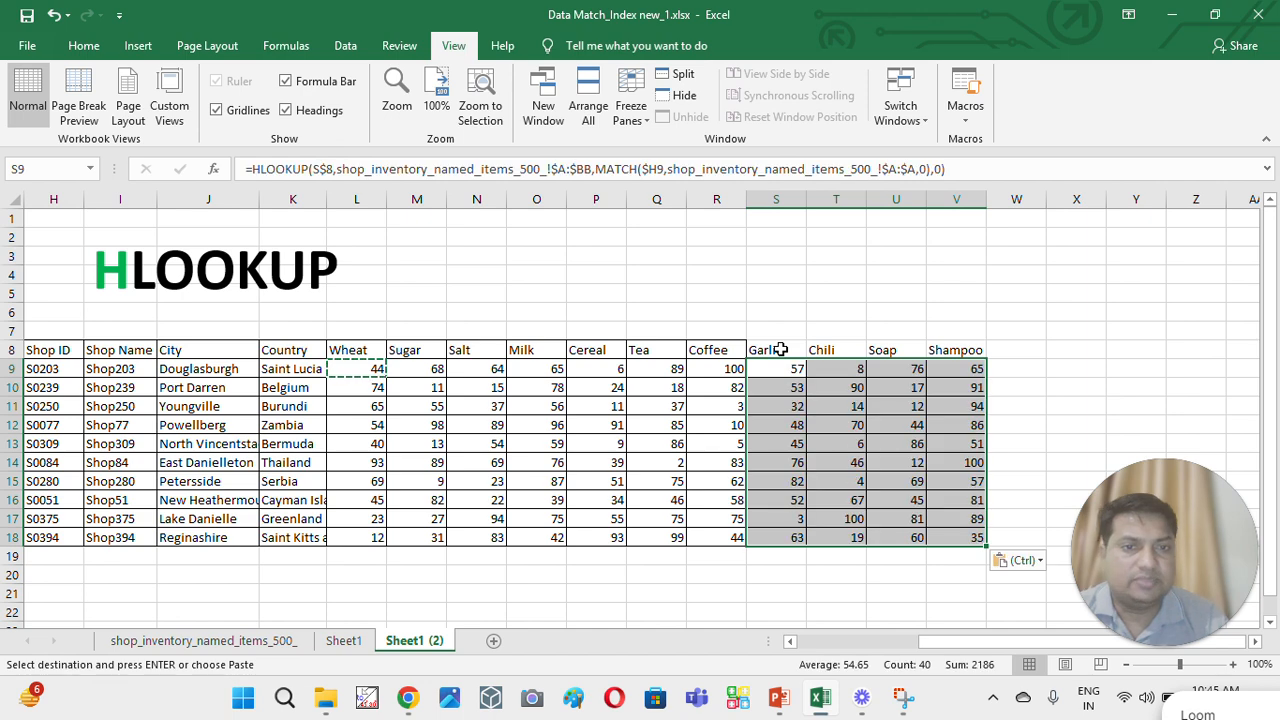
left_click(781, 350)
key("Down")
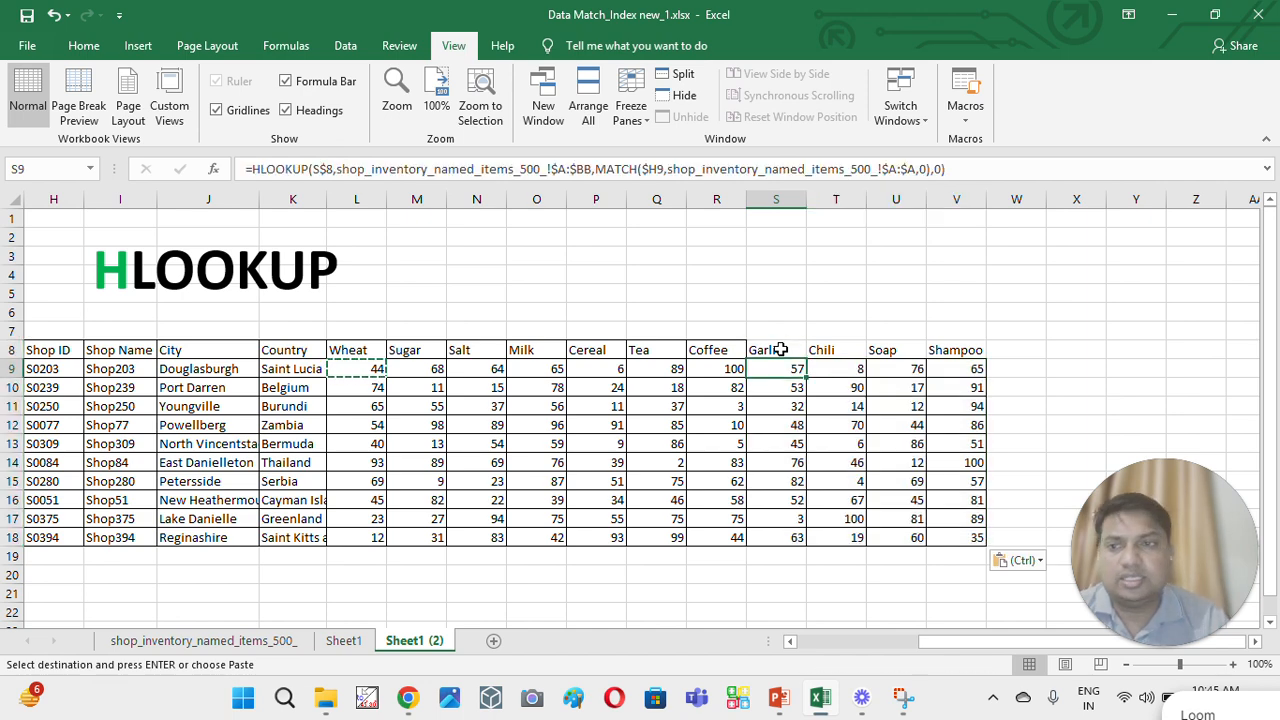
- Find the H9 shop ID S0203 in the inventory sheet
key("ctrl+Left")
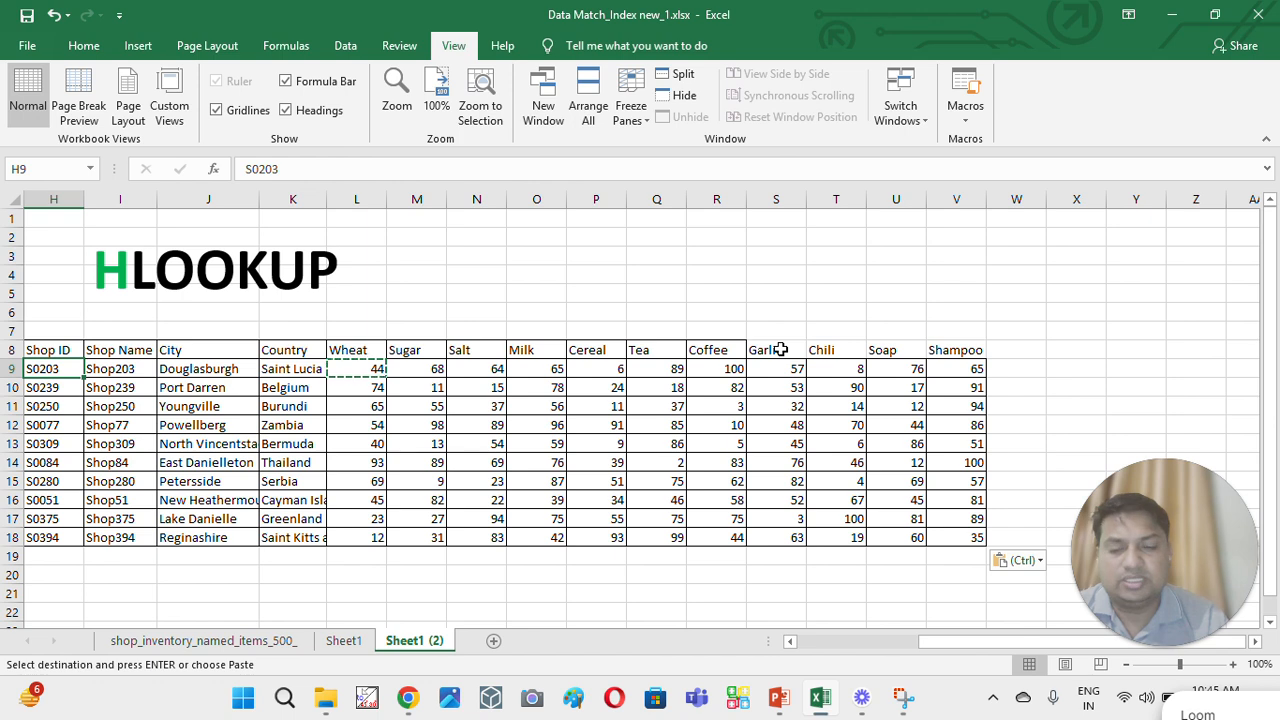
key("ctrl+c")
left_click(255, 645)
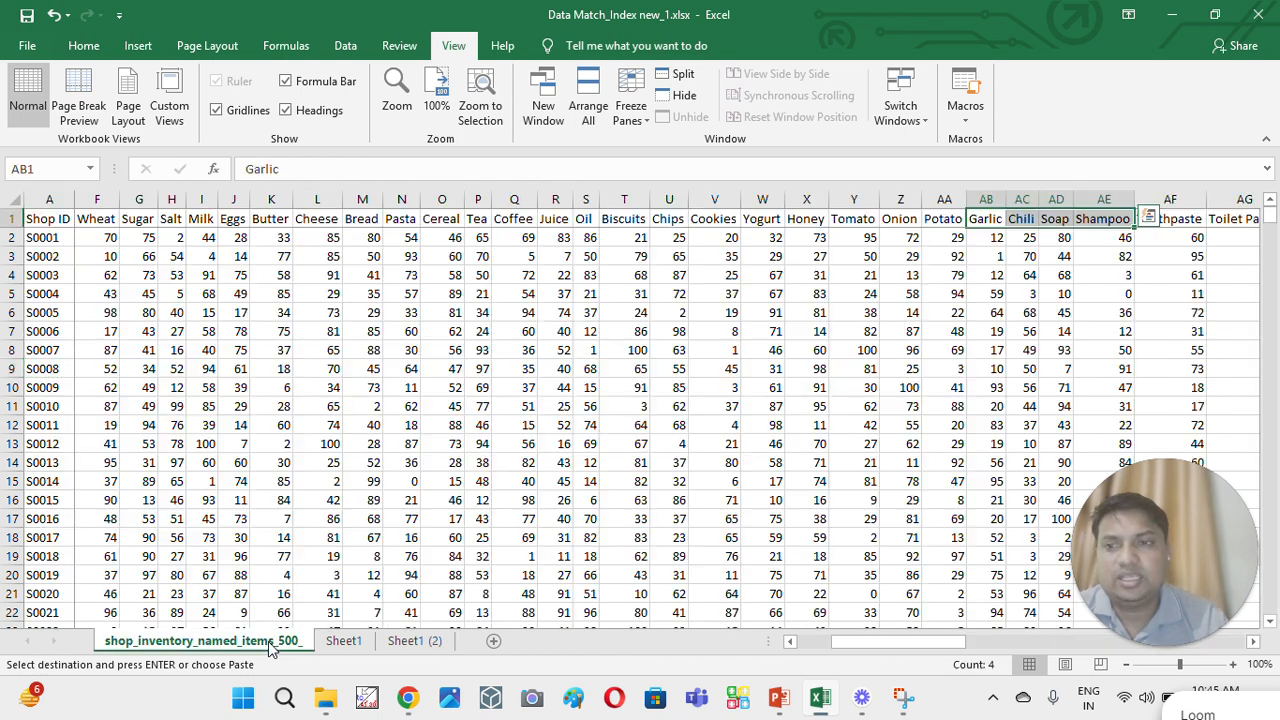
left_click(62, 220)
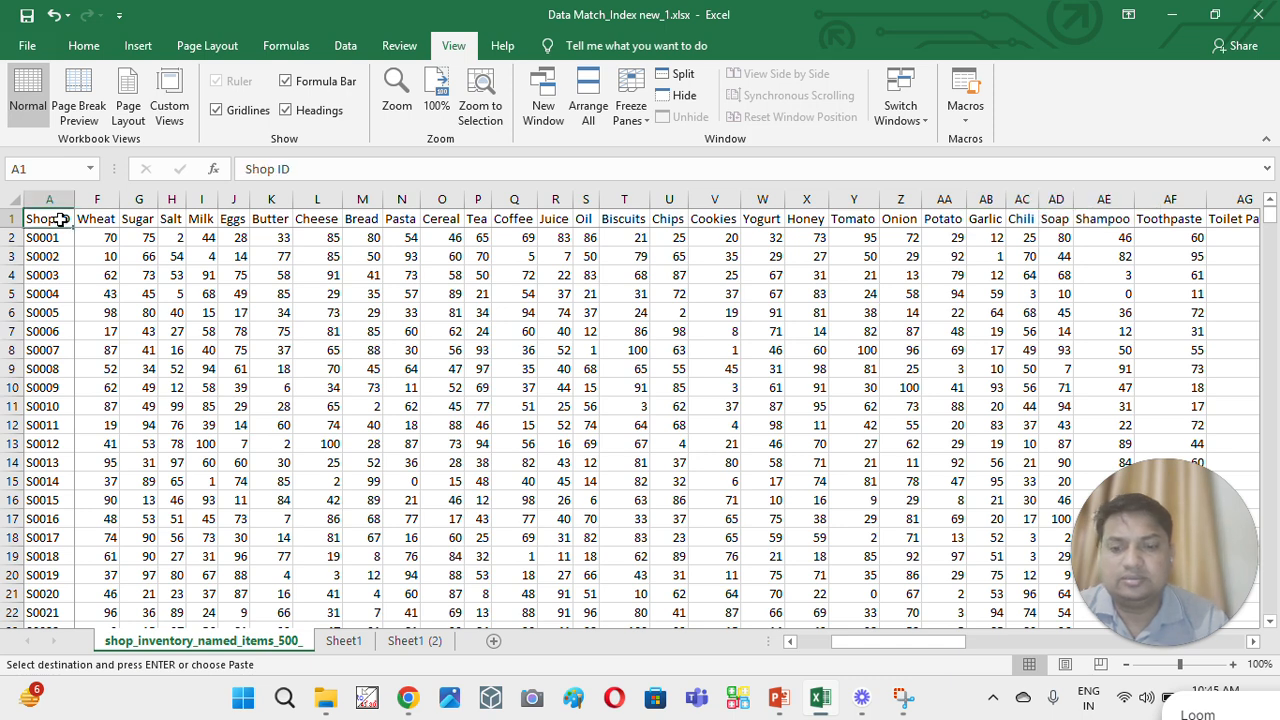
key("ctrl+f")
key("Return")
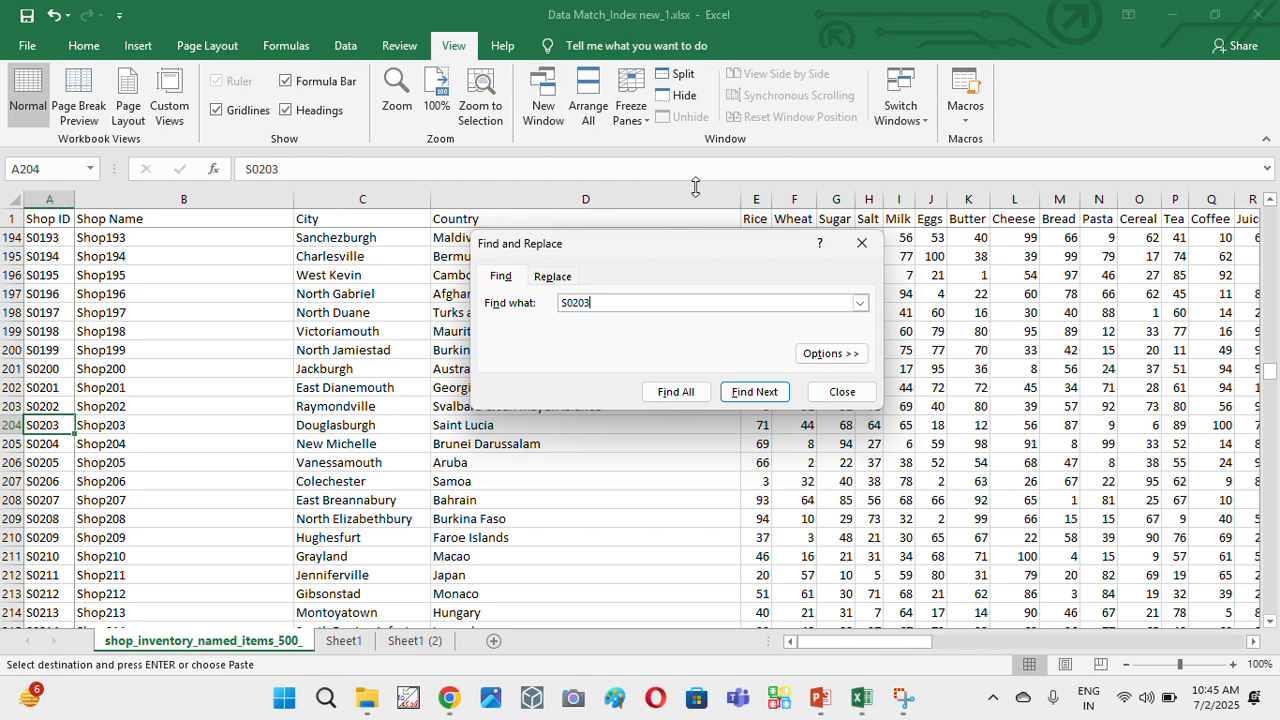
left_click(861, 243)
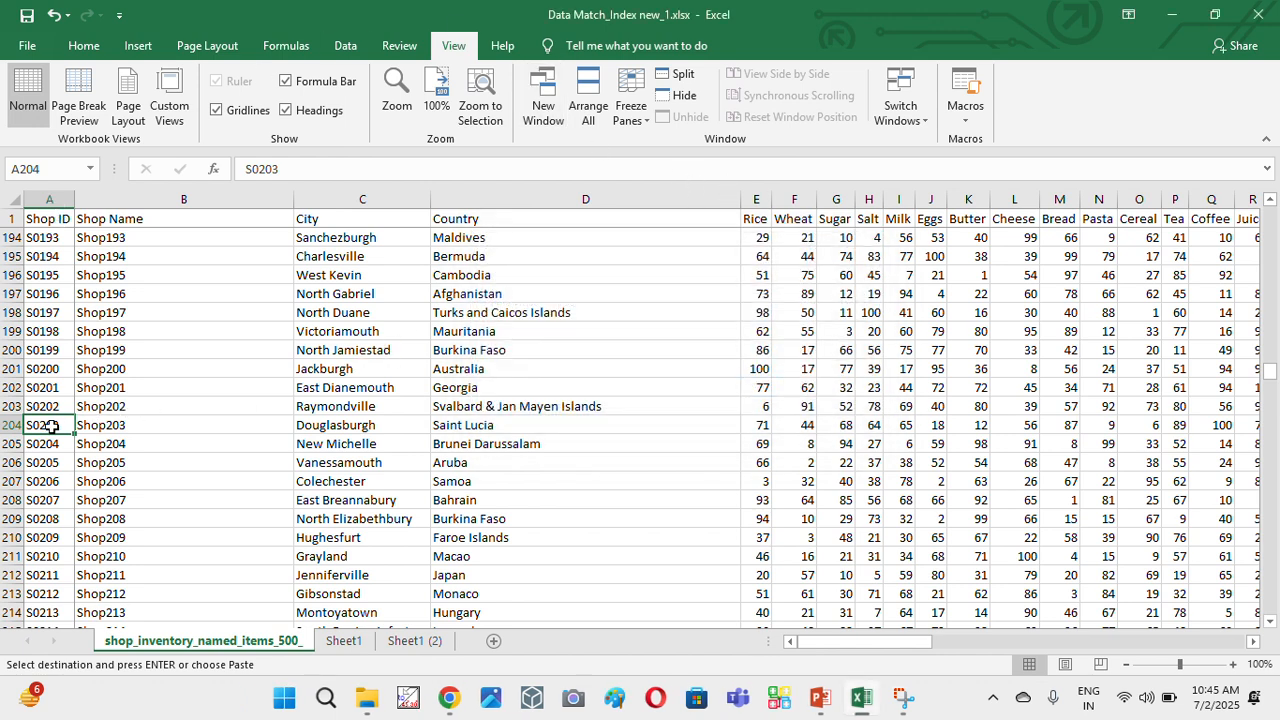
- Inspect the item values along row 204 of the inventory sheet and highlight the whole row
key("Right")
key("Right")
key("Right")
key("Right")
key("Right")
key("Right")
key("Right")
key("Right")
key("Right")
key("Right")
key("Right")
key("Right")
key("Right")
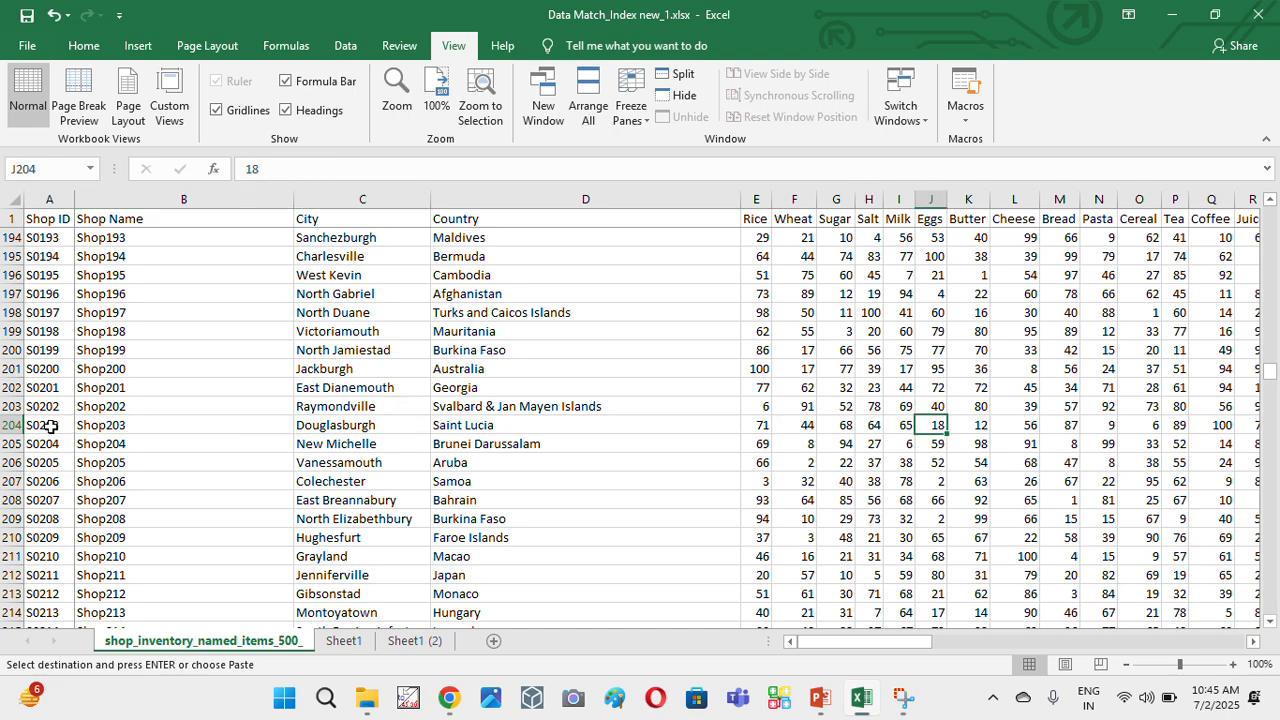
key("Right")
key("Right")
key("Right")
key("Right")
key("Right")
key("Right")
key("Right")
key("Right")
key("Right")
key("Right")
key("Right")
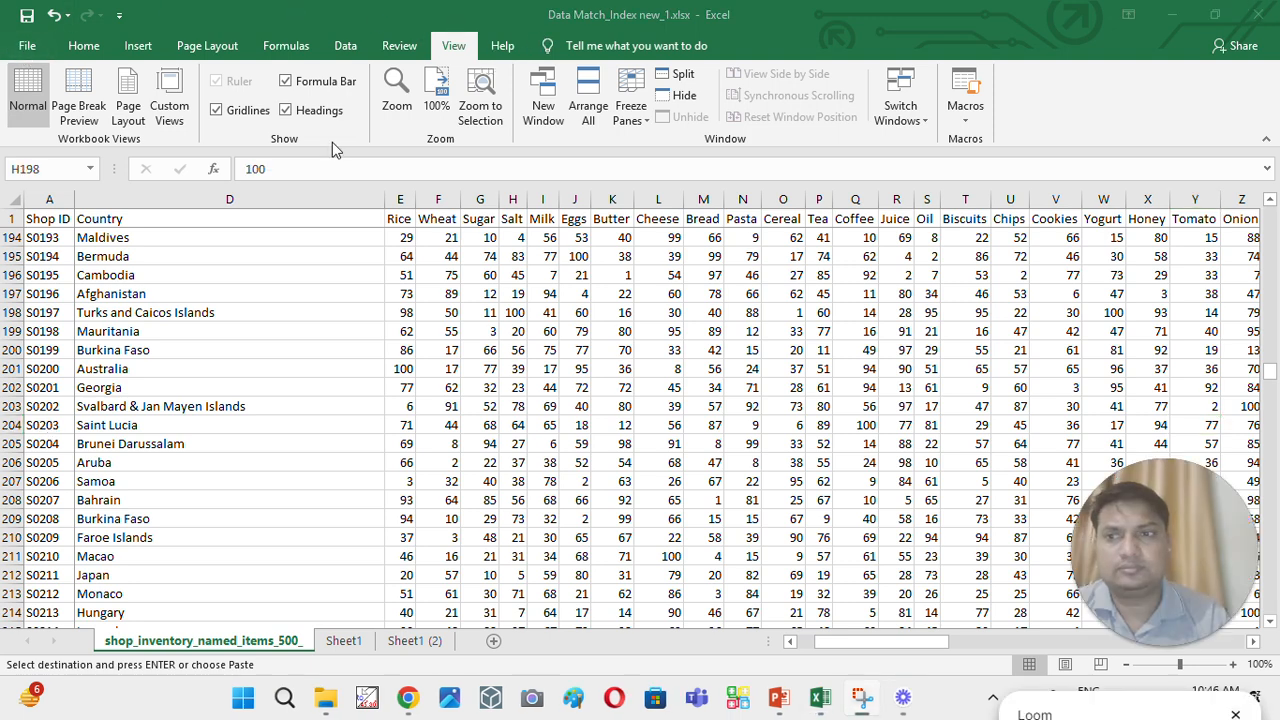
left_click(8, 425)
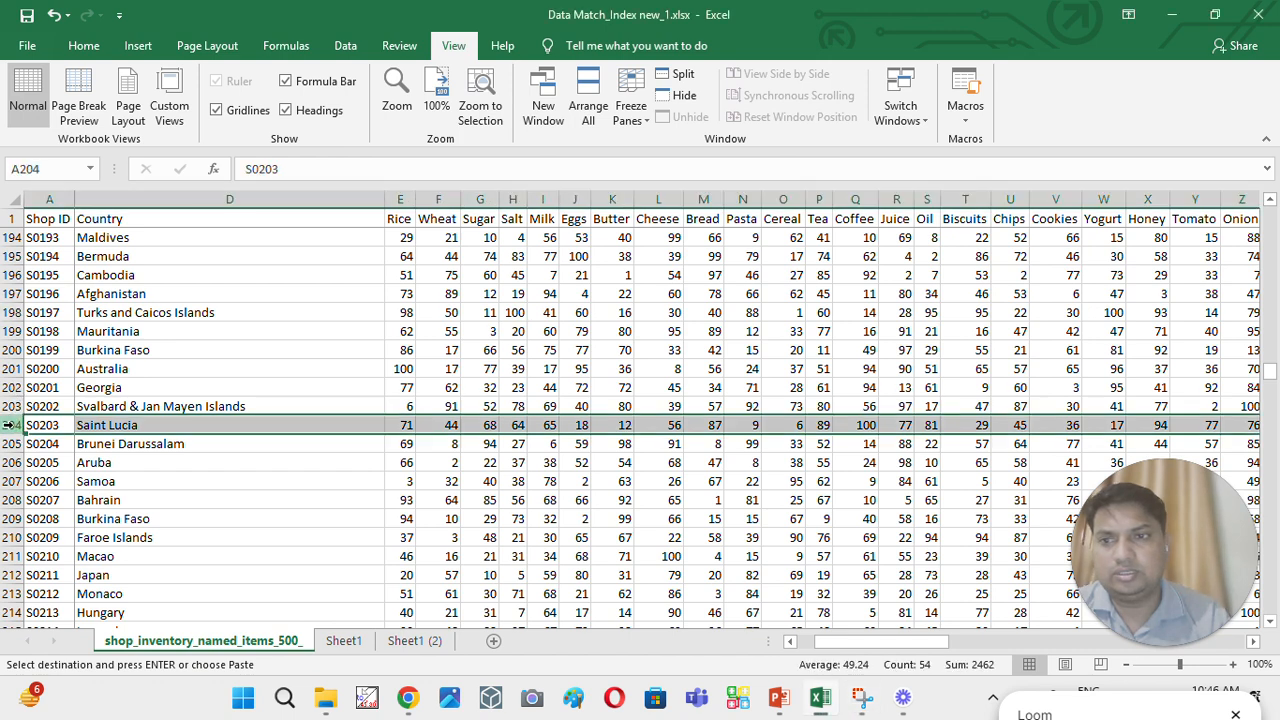
- Compare the S0203 row in Sheet1 (2) with the shop details and item values along row 204 of the inventory sheet
left_click(418, 641)
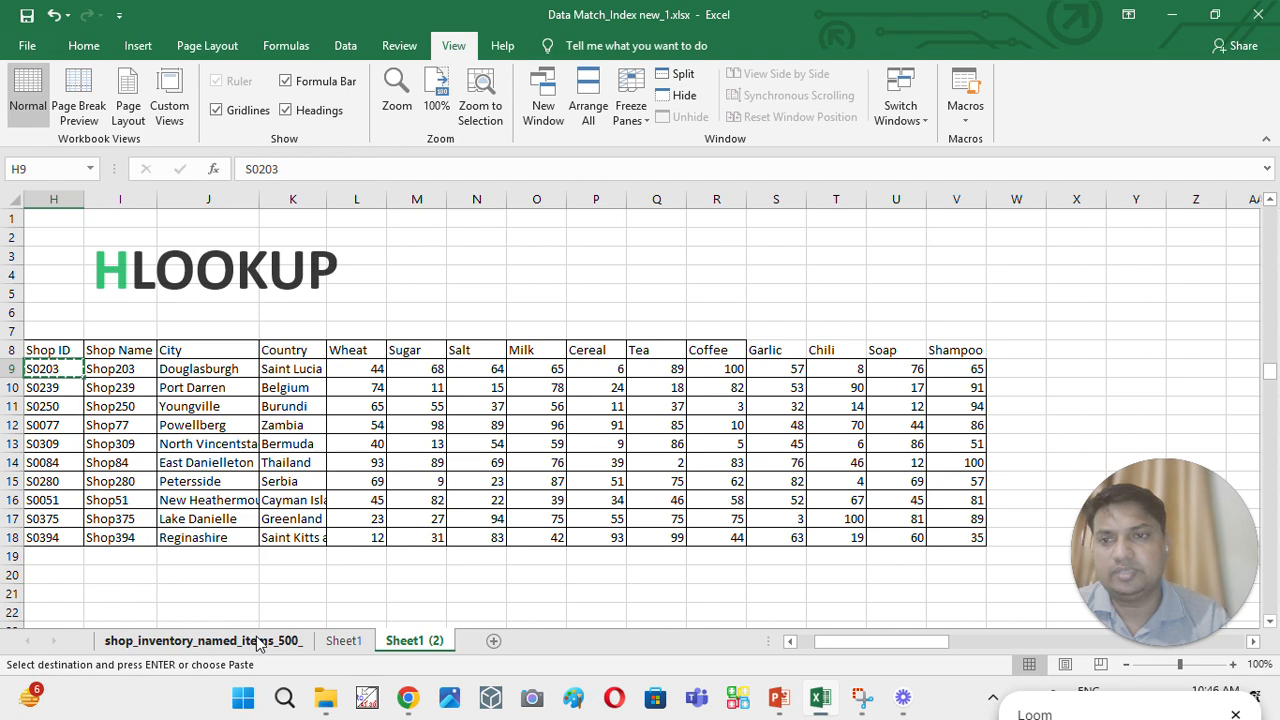
left_click(258, 642)
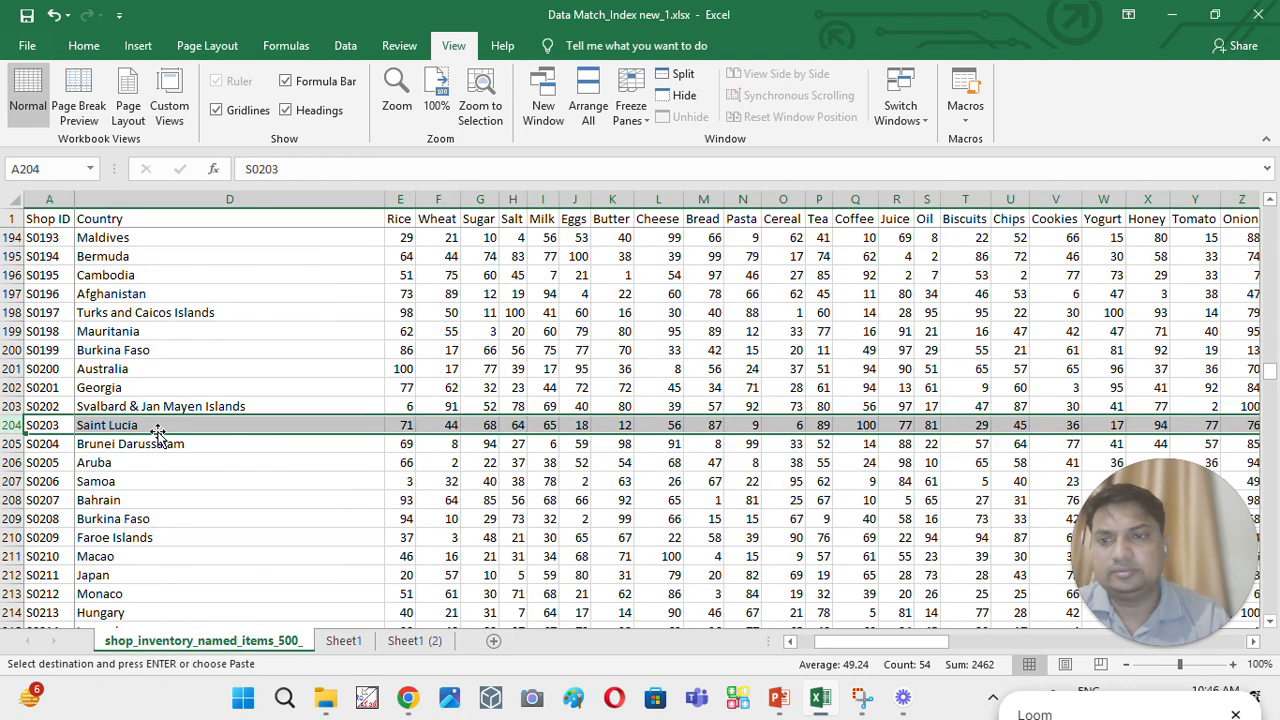
key("Left")
key("Right")
key("Right")
key("Right")
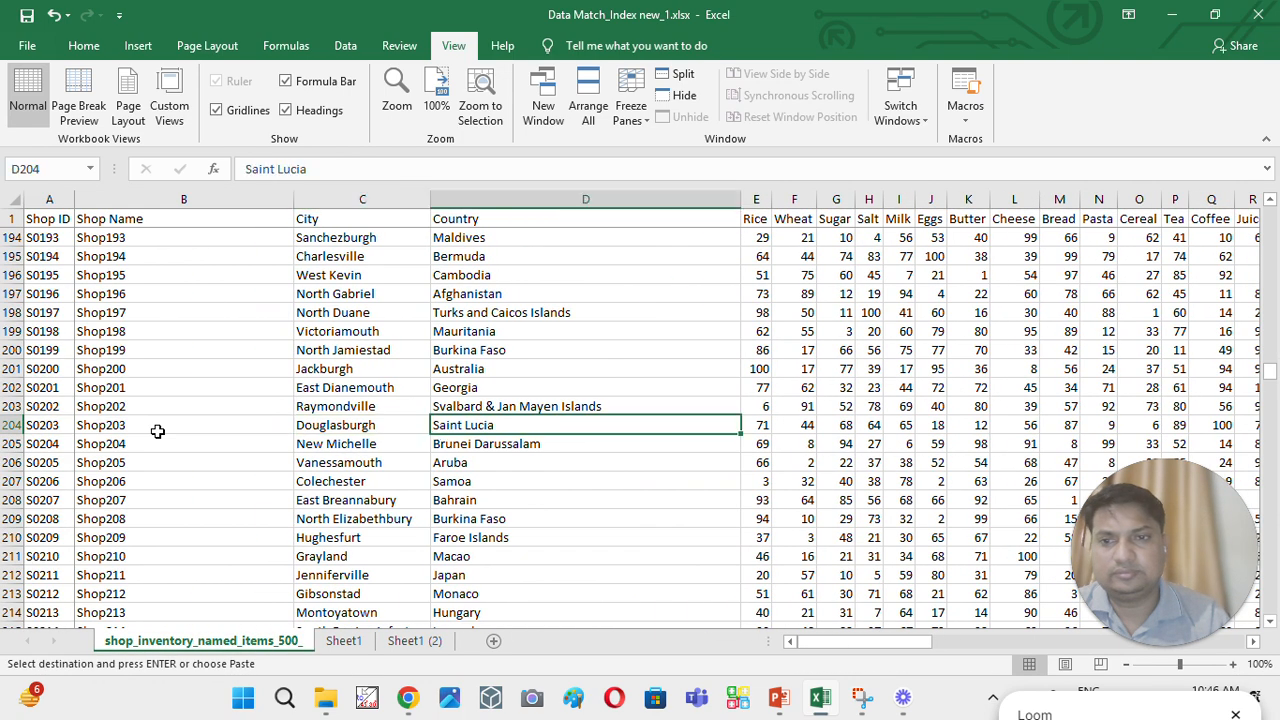
key("Left")
key("Right")
key("Right")
key("Right")
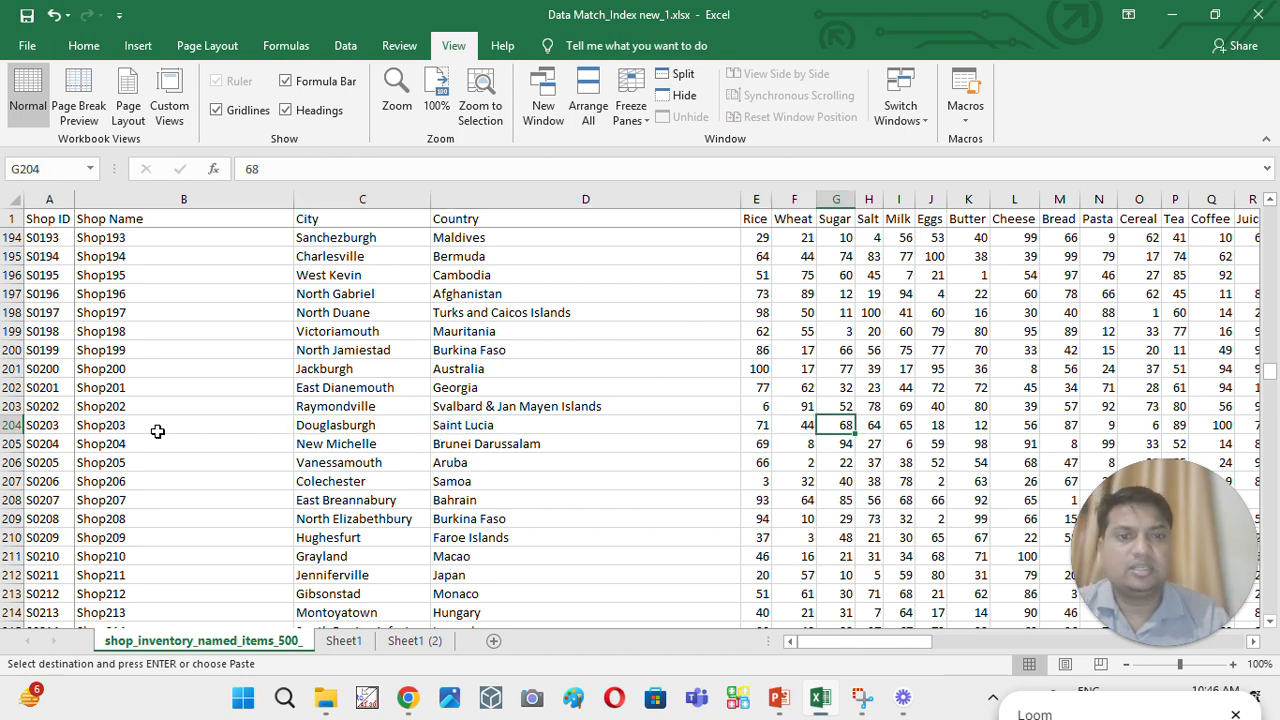
key("Right")
key("Right")
key("Right")
key("Right")
key("Right")
key("Right")
key("Right")
key("Right")
key("Right")
key("Right")
key("Right")
key("Right")
key("Right")
key("Right")
key("Right")
key("Right")
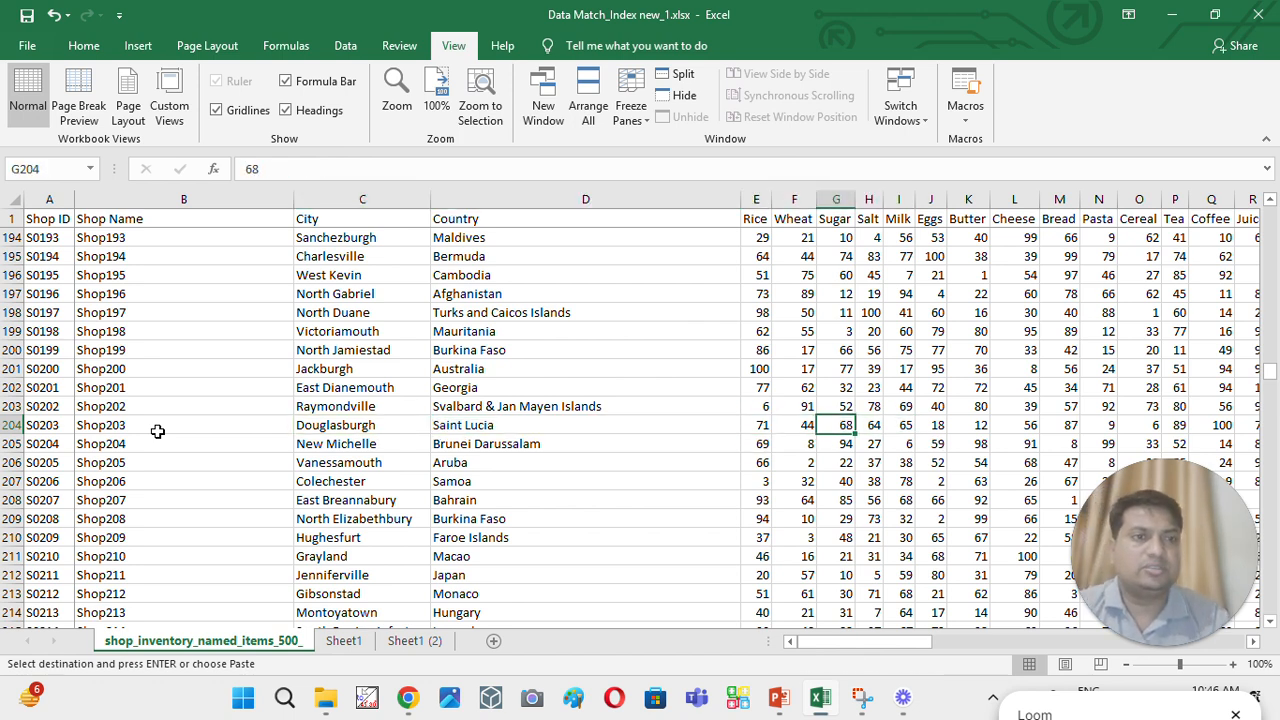
key("Right")
key("Right")
key("Right")
key("Right")
key("Right")
key("Right")
key("Right")
key("Right")
key("Right")
key("Right")
key("Right")
key("Right")
key("Right")
key("Right")
key("Right")
key("Right")
key("Right")
key("Right")
key("Right")
key("Right")
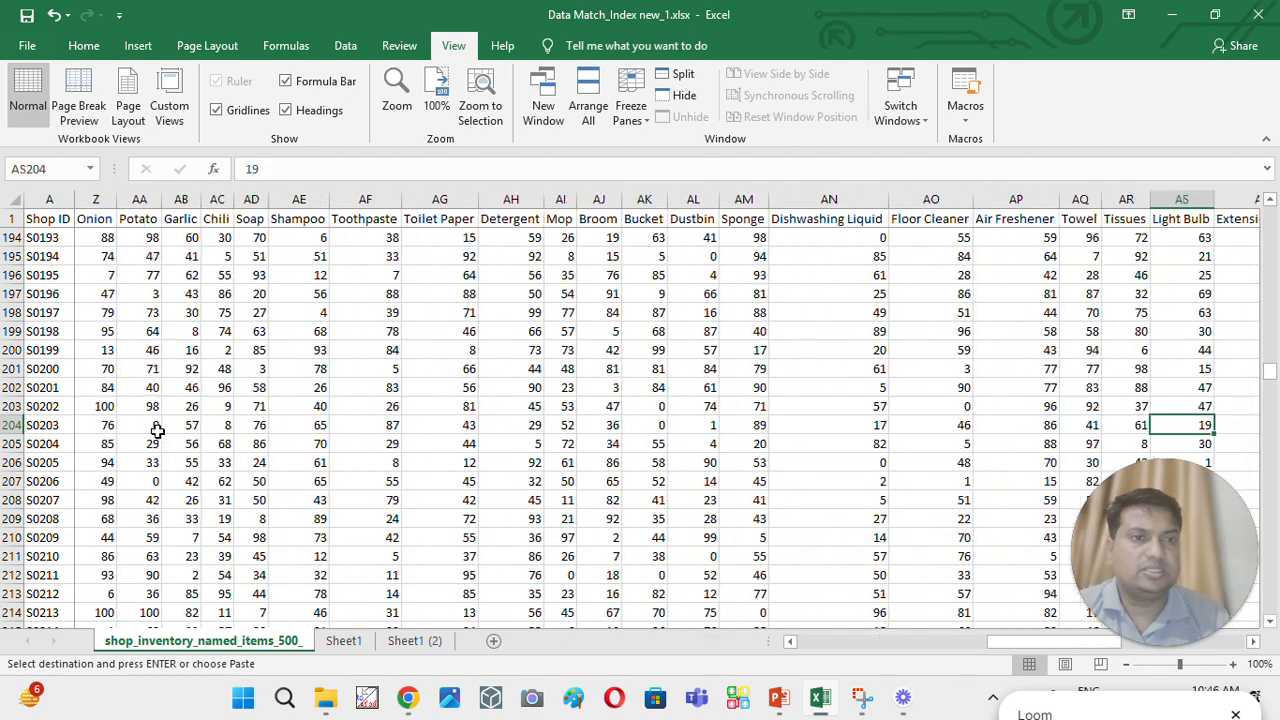
key("Right")
key("Right")
key("Right")
key("Right")
key("Right")
key("Left")
key("Left")
key("Left")
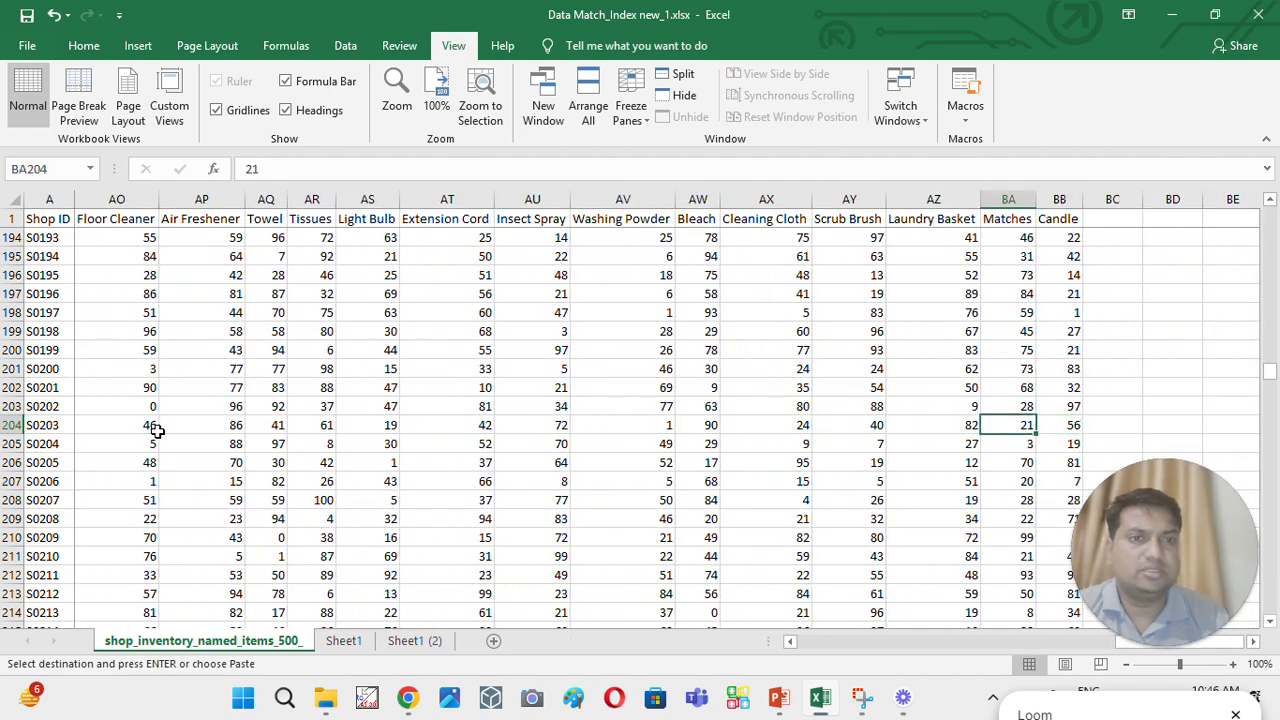
key("Left")
key("Left")
key("Left")
key("Left")
key("Left")
key("Left")
key("Left")
key("Left")
key("Left")
key("Left")
key("Left")
key("Left")
key("Left")
key("Left")
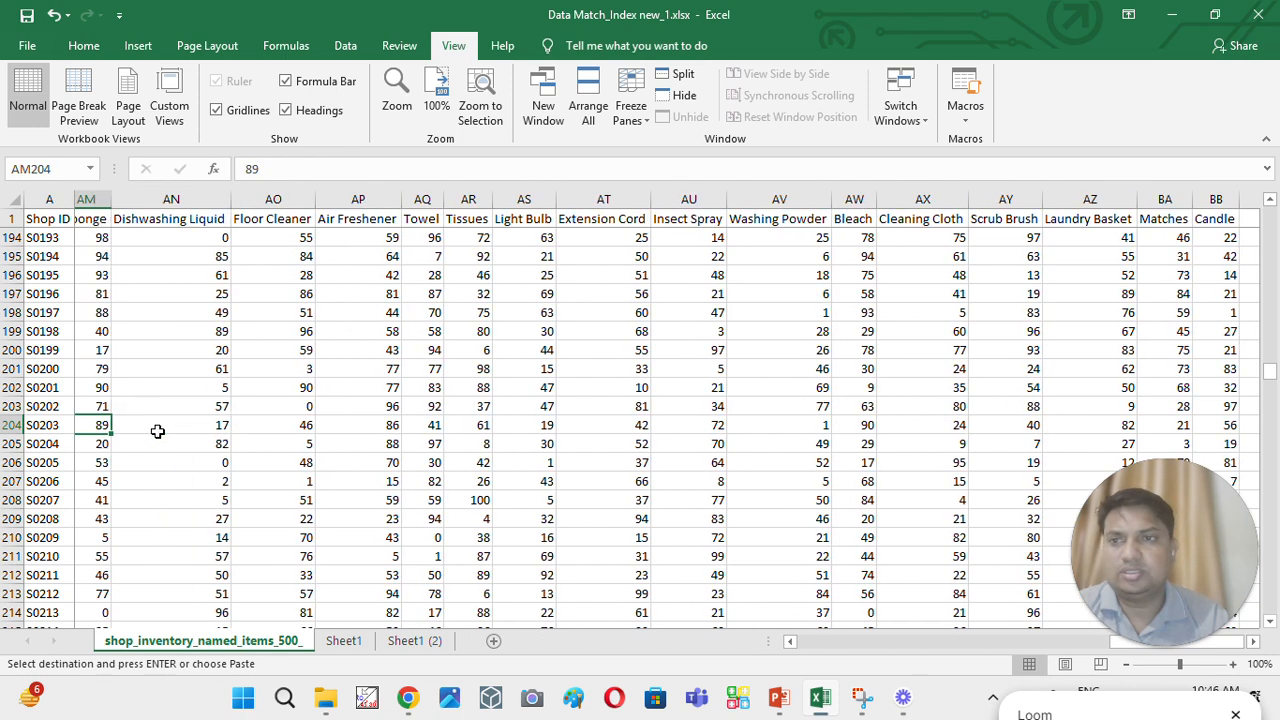
- Review the lookup tables on Sheet1 (2) and Sheet1, and look back through the inventory columns from Tissues to Country
left_click(415, 641)
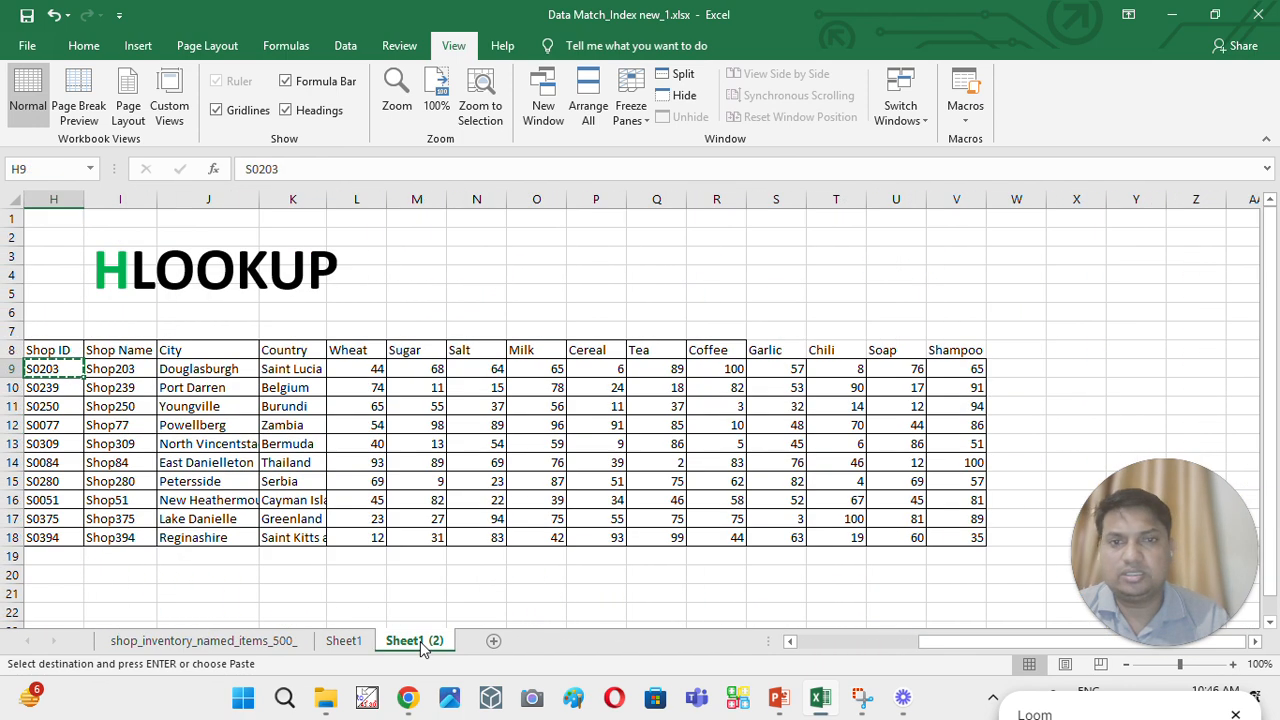
left_click(344, 641)
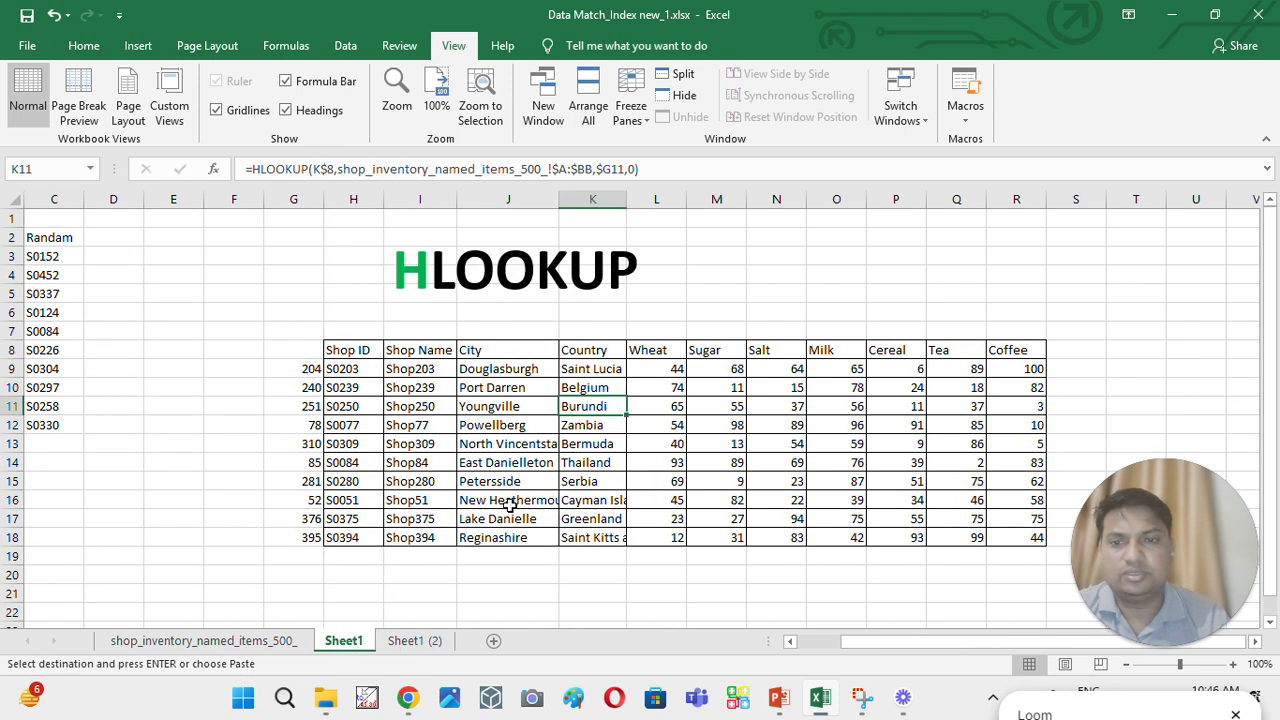
left_click(262, 643)
left_click(515, 315)
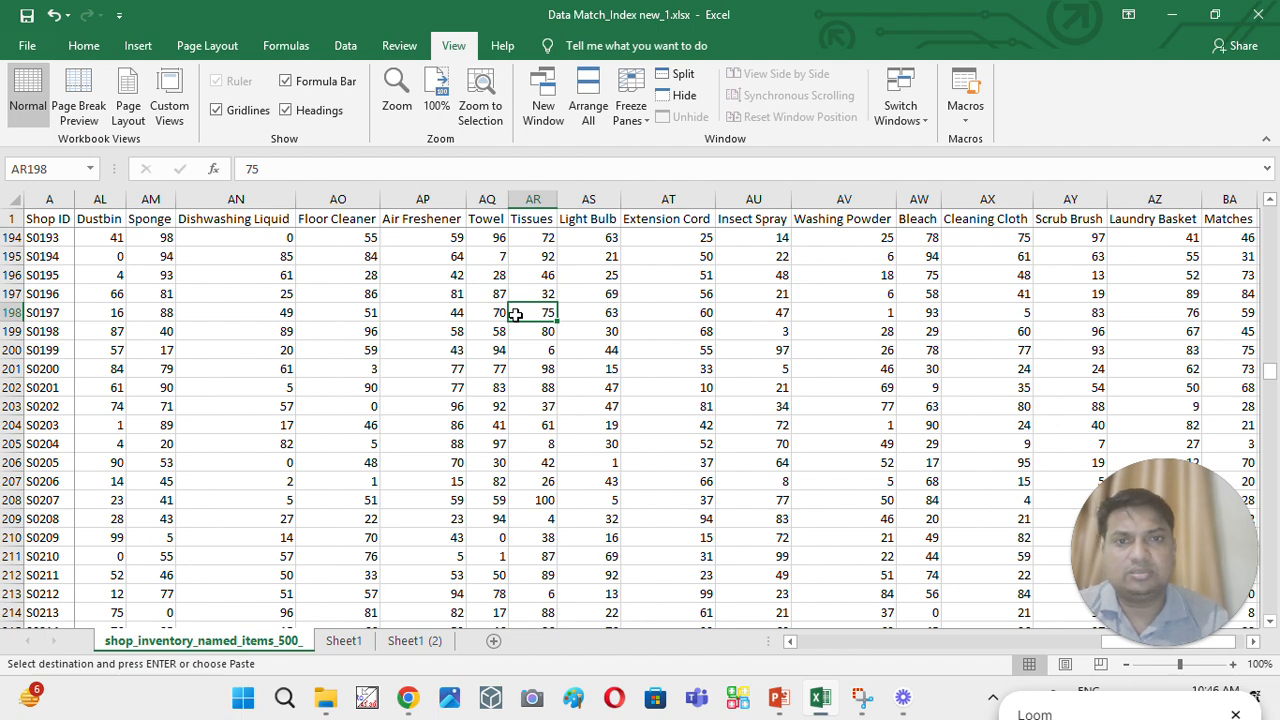
key("Left")
key("Left")
key("Left")
key("Left")
key("Left")
key("Left")
key("Left")
key("Left")
key("Left")
key("Left")
key("Left")
key("Left")
key("Left")
key("Left")
key("Left")
key("Left")
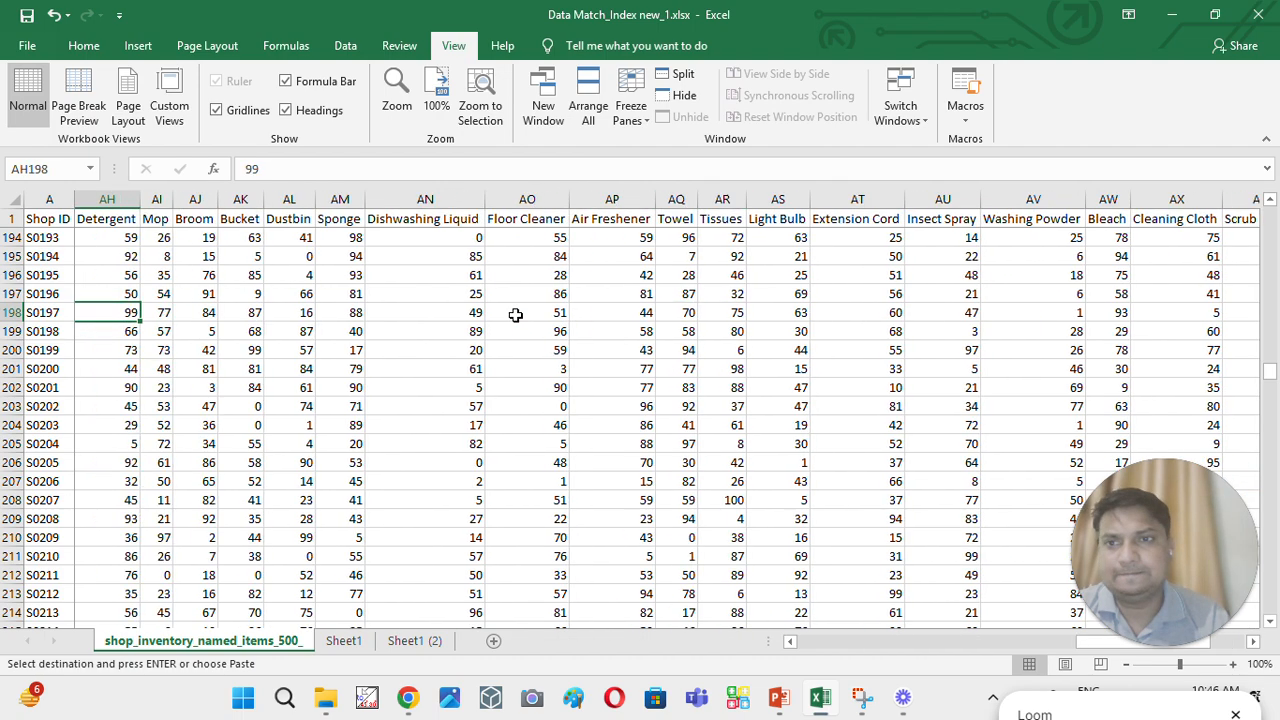
key("Left")
key("Left")
key("Left")
key("Left")
key("Left")
key("Left")
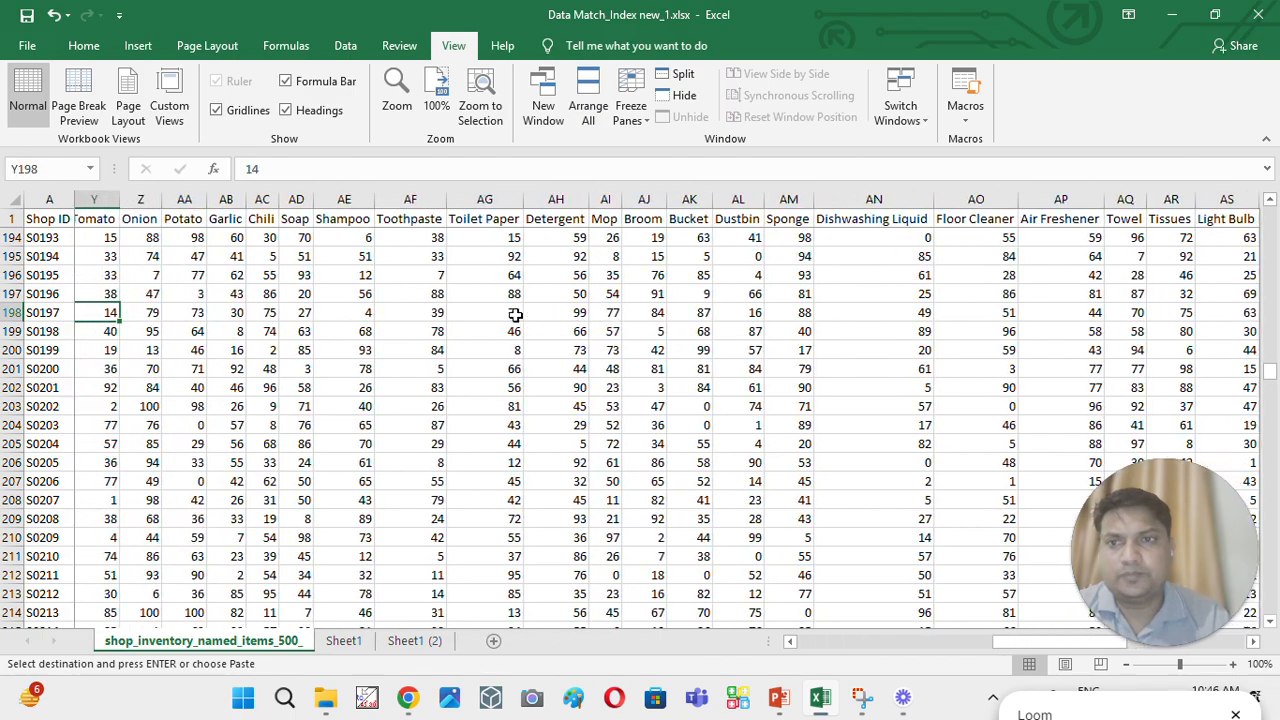
key("Left")
key("Left")
key("Left")
key("Left")
key("Left")
key("Left")
key("Left")
key("Left")
key("Left")
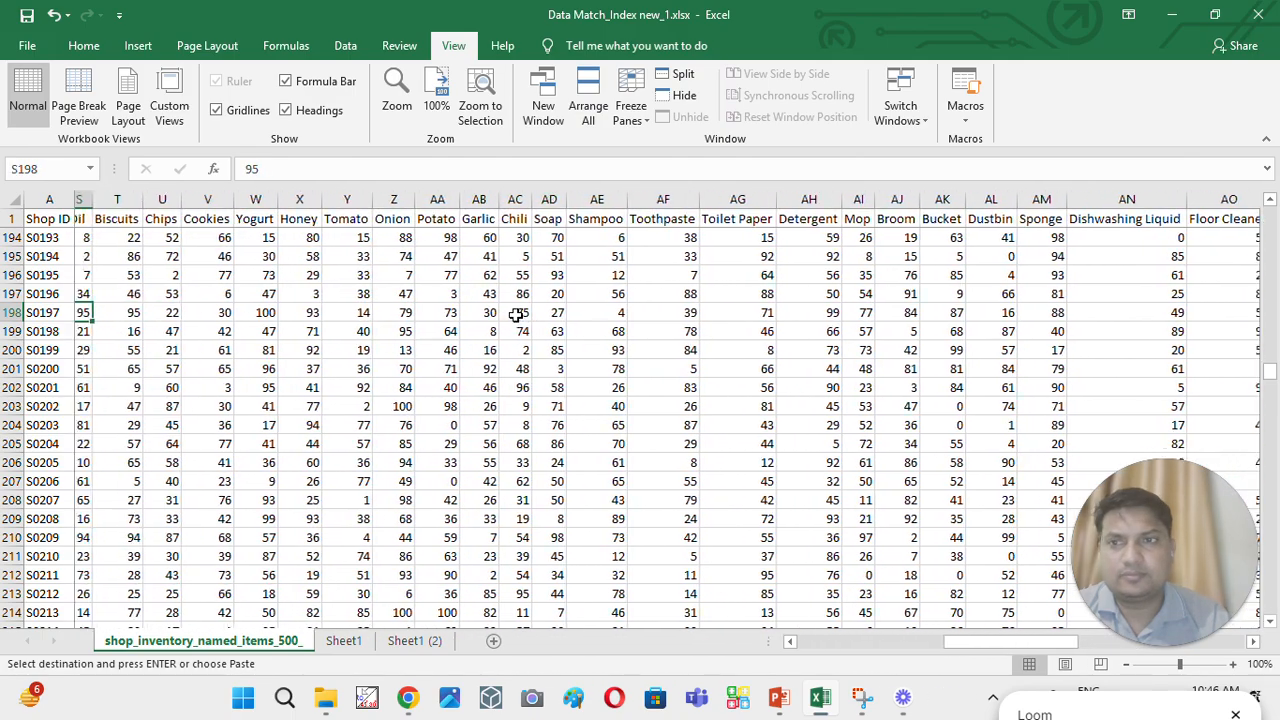
key("Left")
key("Left")
key("Left")
key("Left")
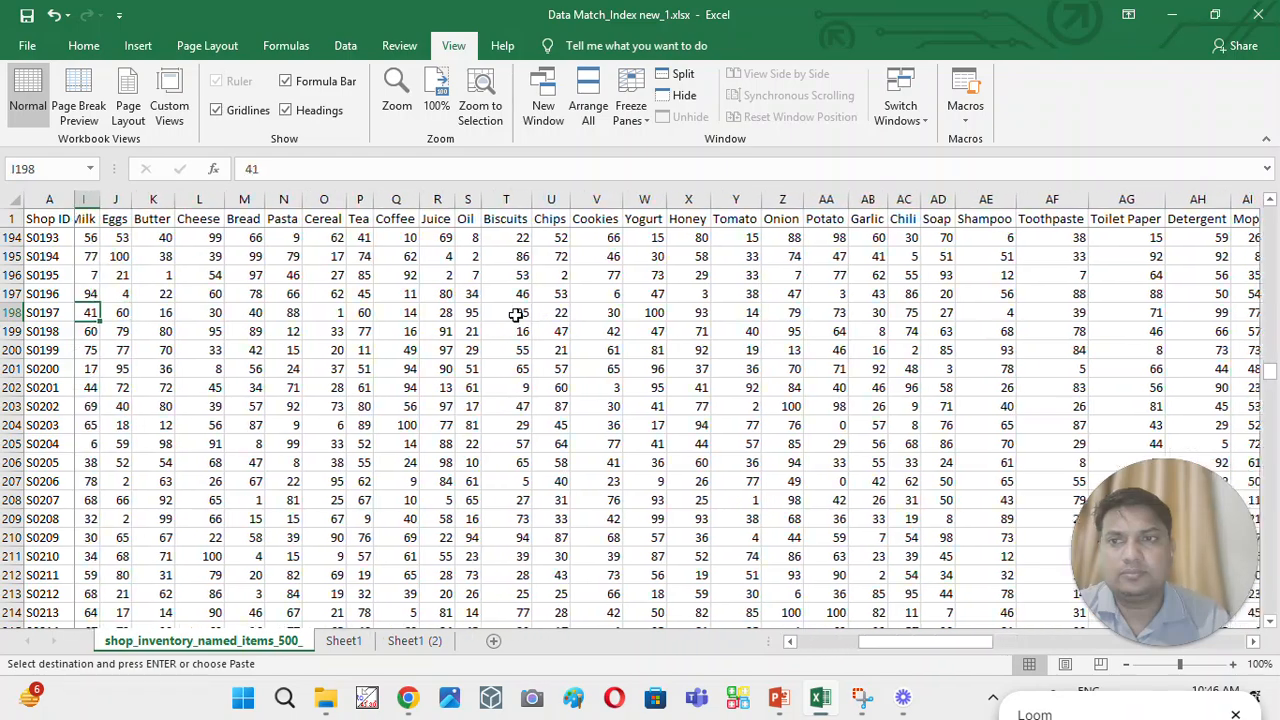
key("Left")
key("Left")
key("Left")
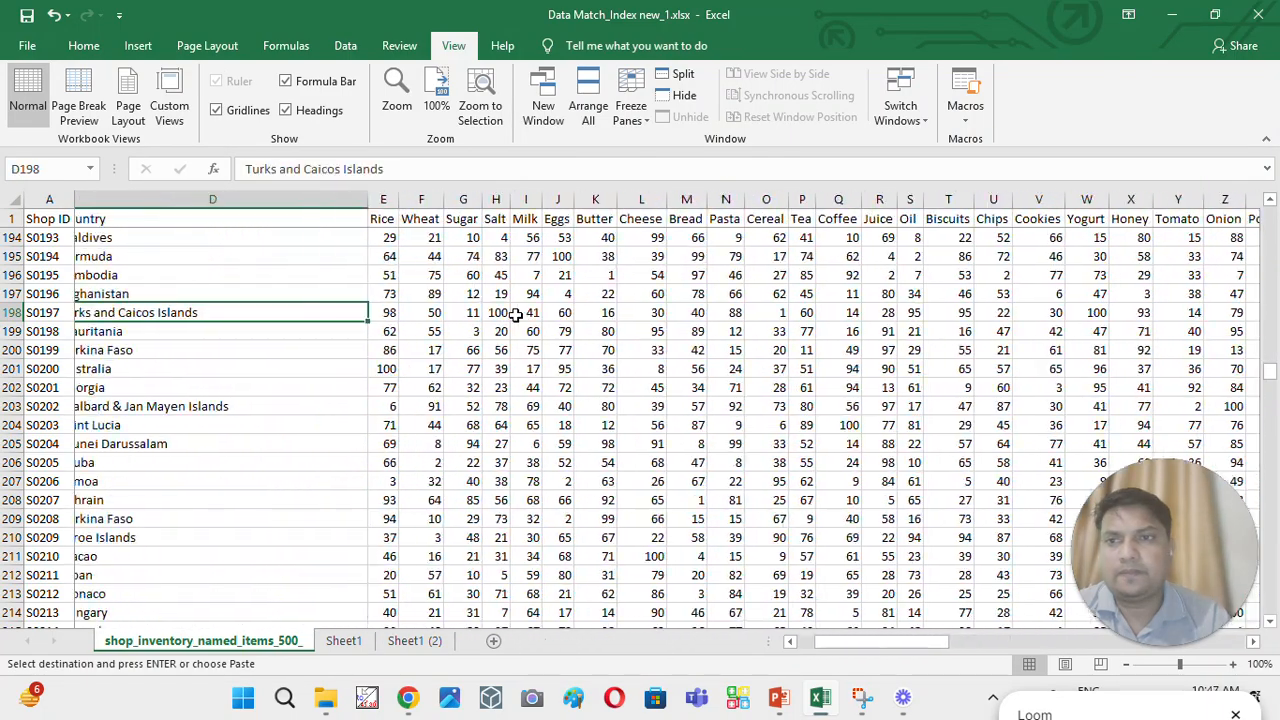
- Look across the inventory sheet's item columns along row 198 from Country to the last item, Candle
key("Right")
key("Right")
key("Right")
key("Right")
key("Right")
key("Right")
key("Right")
key("Right")
key("Right")
key("Right")
key("Right")
key("Right")
key("Right")
key("Right")
key("Right")
key("Right")
key("Right")
key("Right")
key("Right")
key("Right")
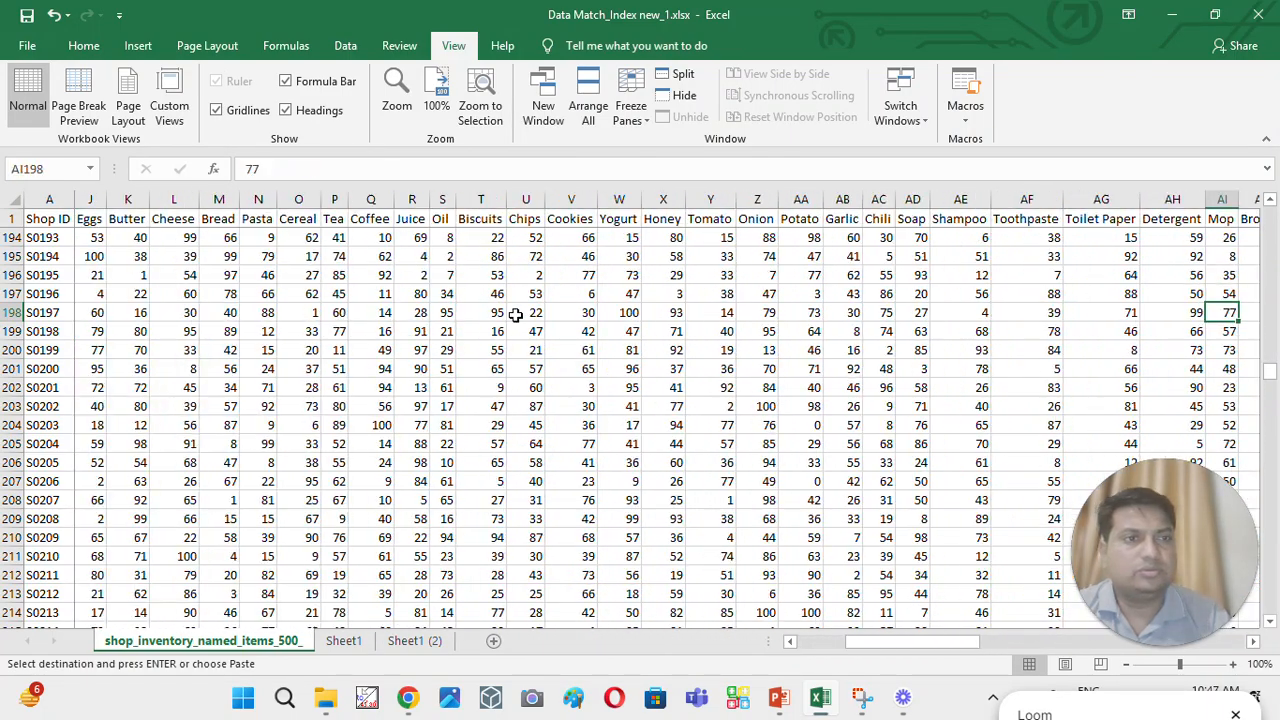
key("Right")
key("Right")
key("Right")
key("Right")
key("Right")
key("Right")
key("Right")
key("Right")
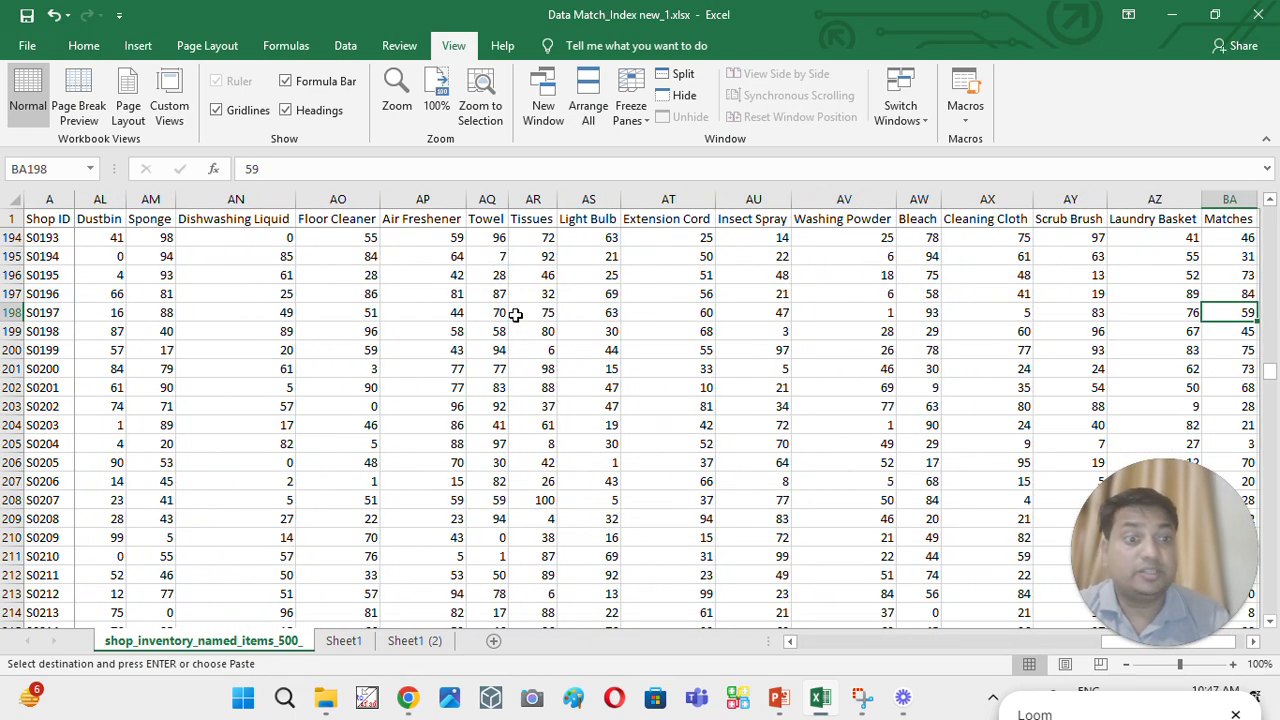
key("Right")
key("Right")
key("Right")
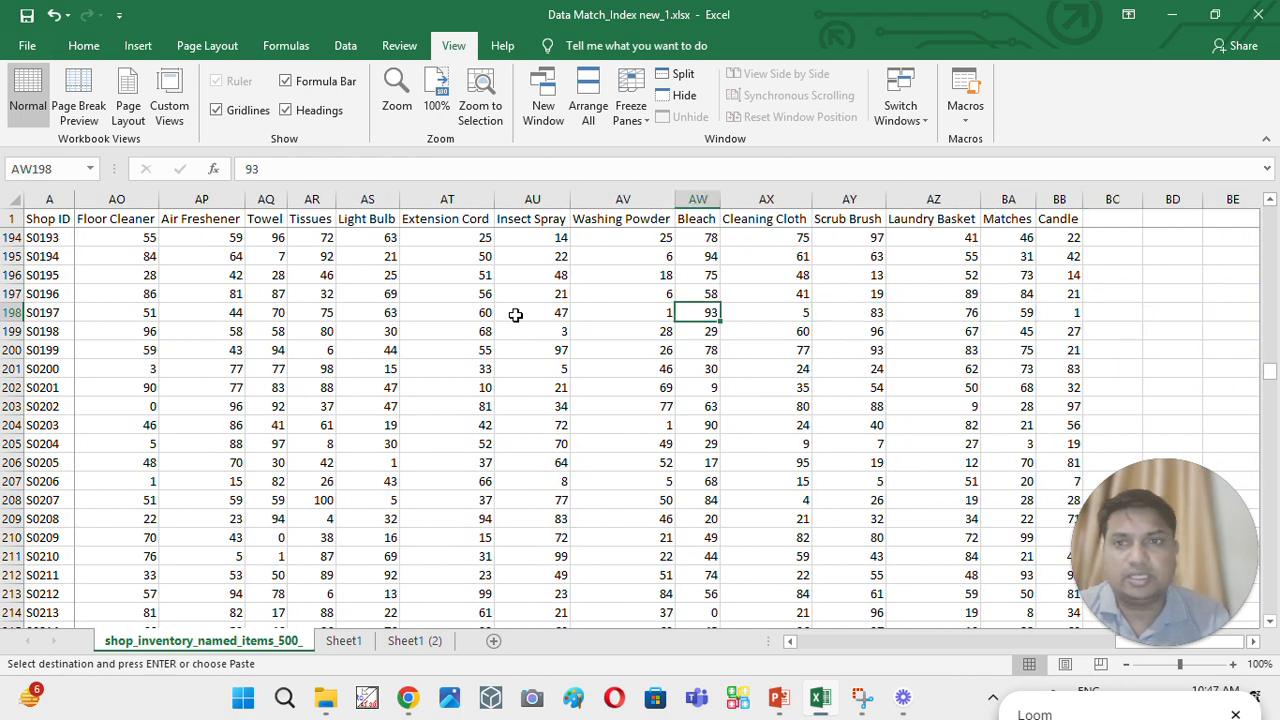
key("Up")
key("Up")
key("Up")
key("Up")
key("Up")
key("Left")
key("Left")
key("Left")
key("Left")
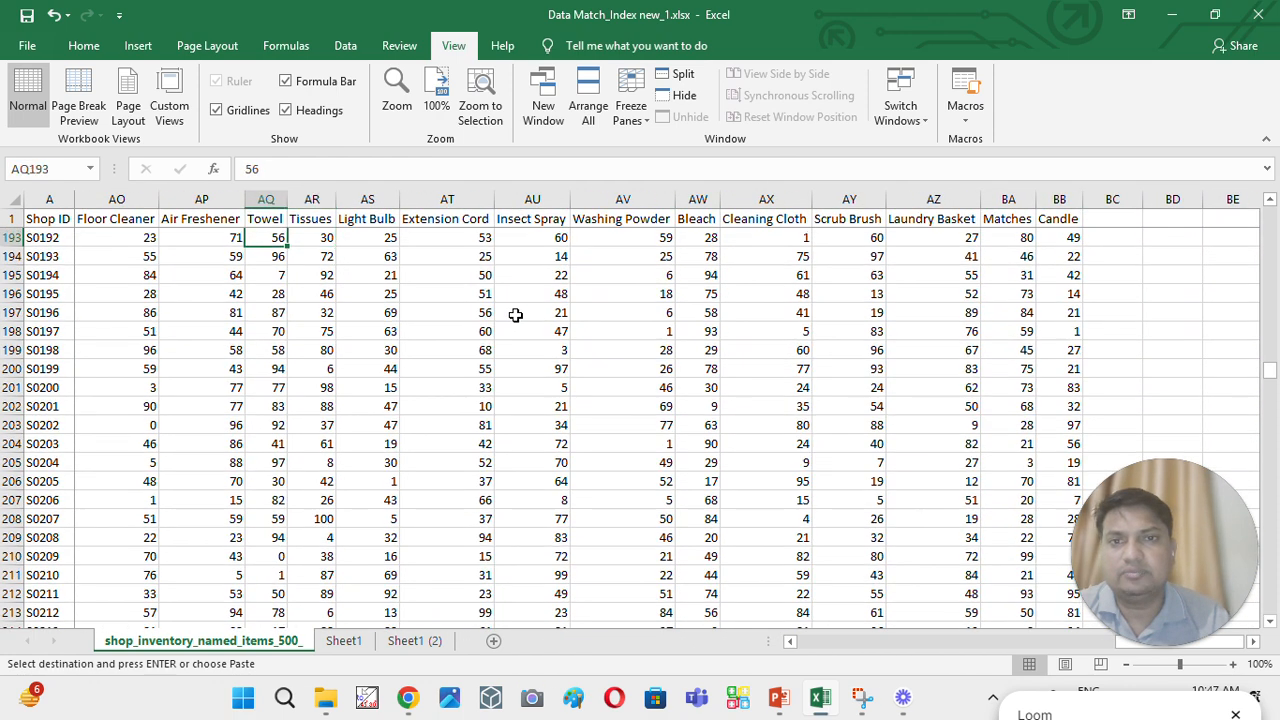
key("Left")
key("Left")
key("Left")
key("Left")
key("Left")
key("Left")
key("Left")
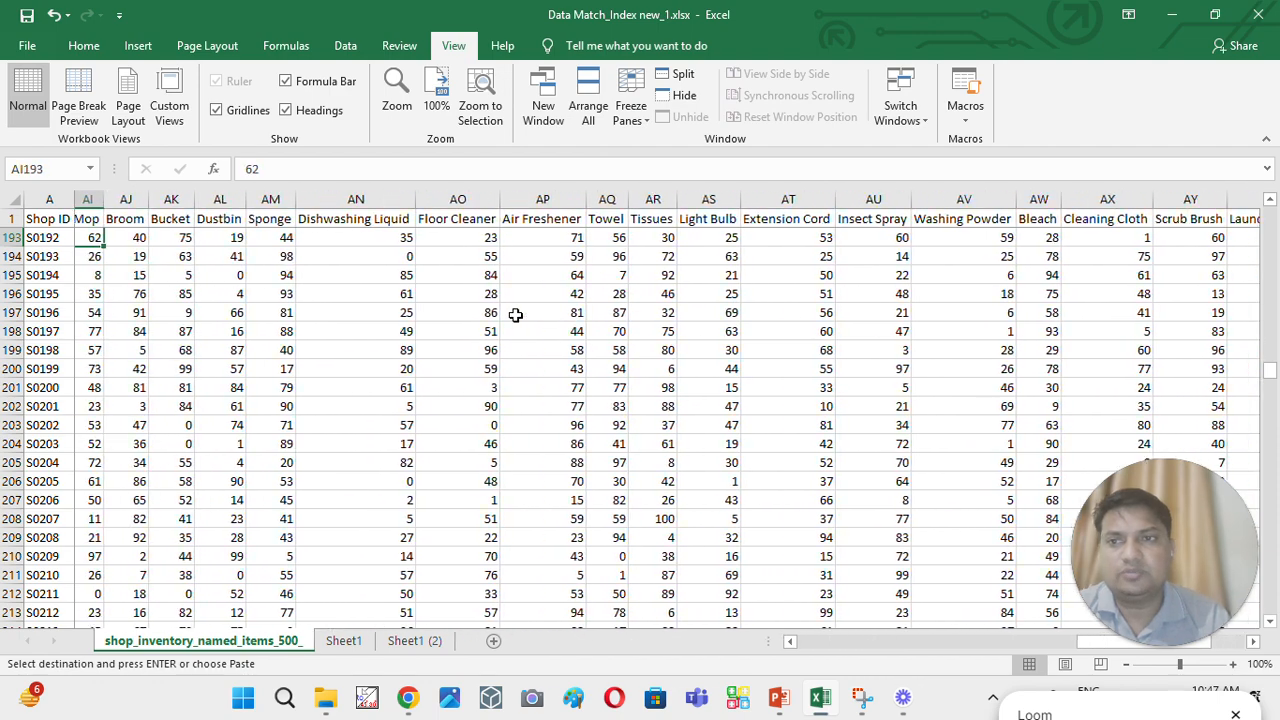
key("Left")
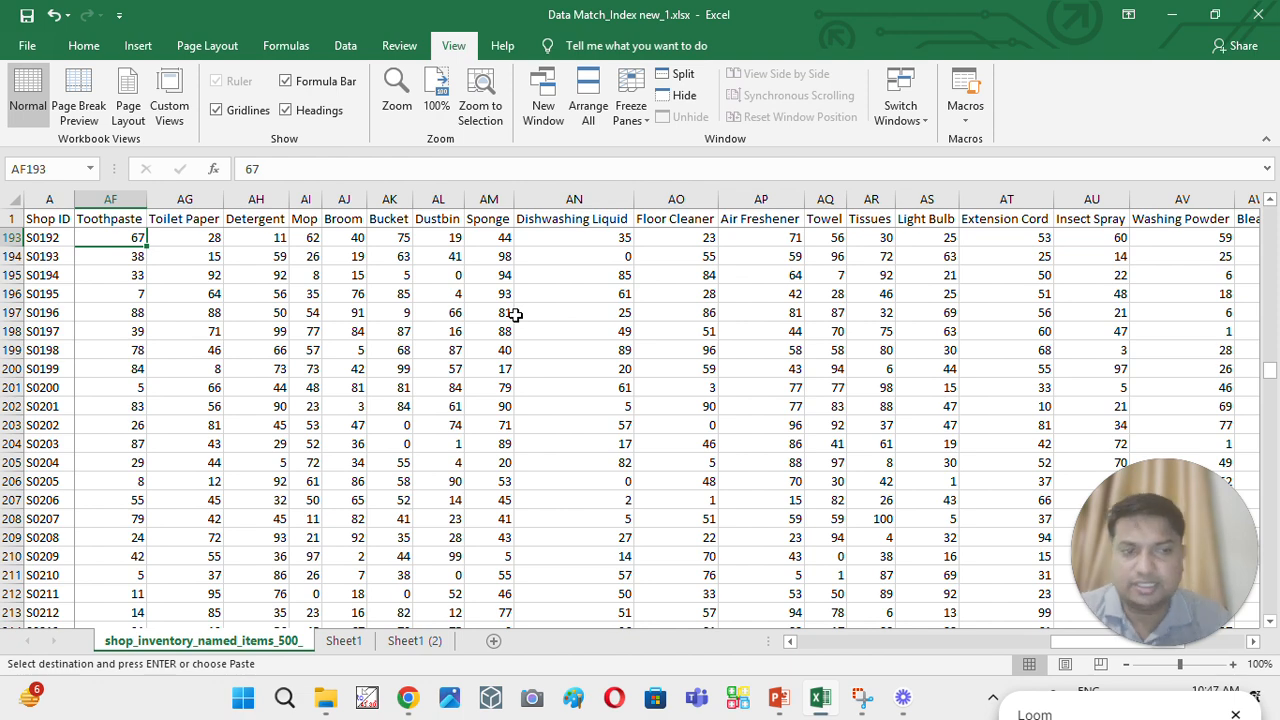
- Highlight shop S0203's Garlic, Chili, Soap and Shampoo values in row 204 of the inventory sheet with yellow fill
key("Left")
key("Left")
key("Left")
key("Left")
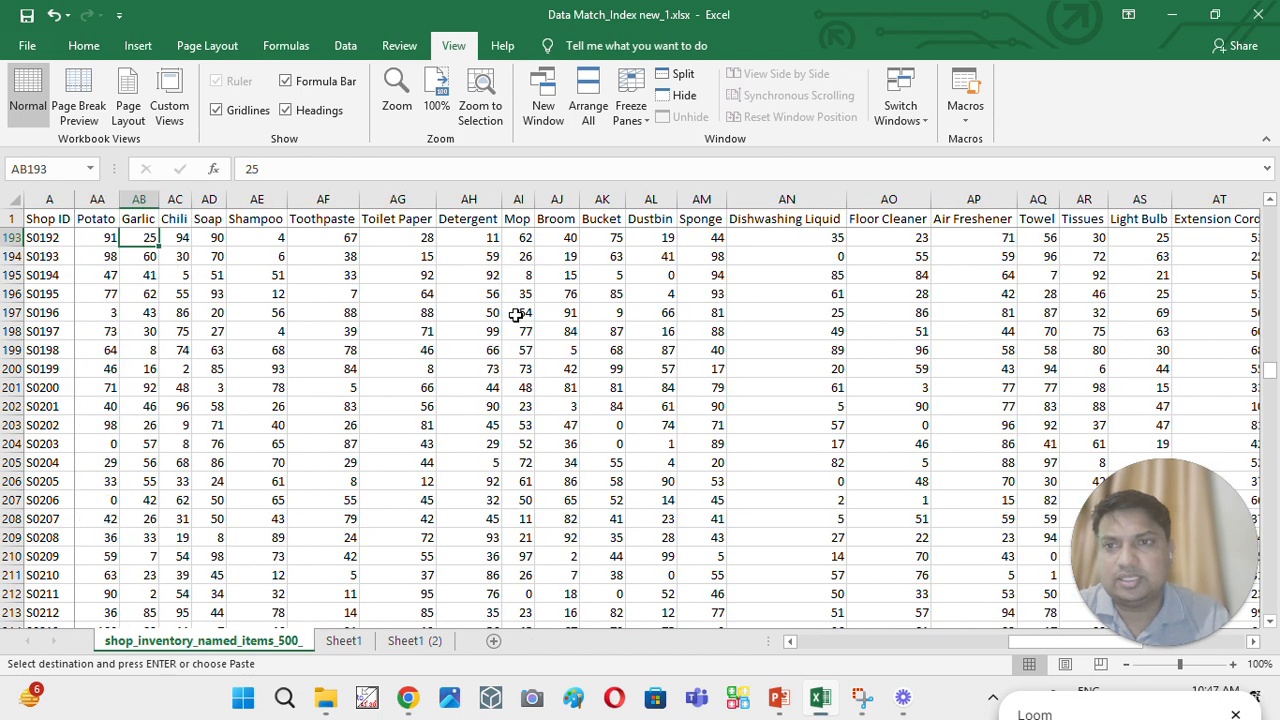
key("Up")
key("Down")
key("Down")
key("Down")
key("Down")
key("Down")
key("Down")
key("Down")
key("Down")
key("Down")
key("Down")
key("Down")
key("Down")
key("Down")
key("Down")
key("Down")
key("Down")
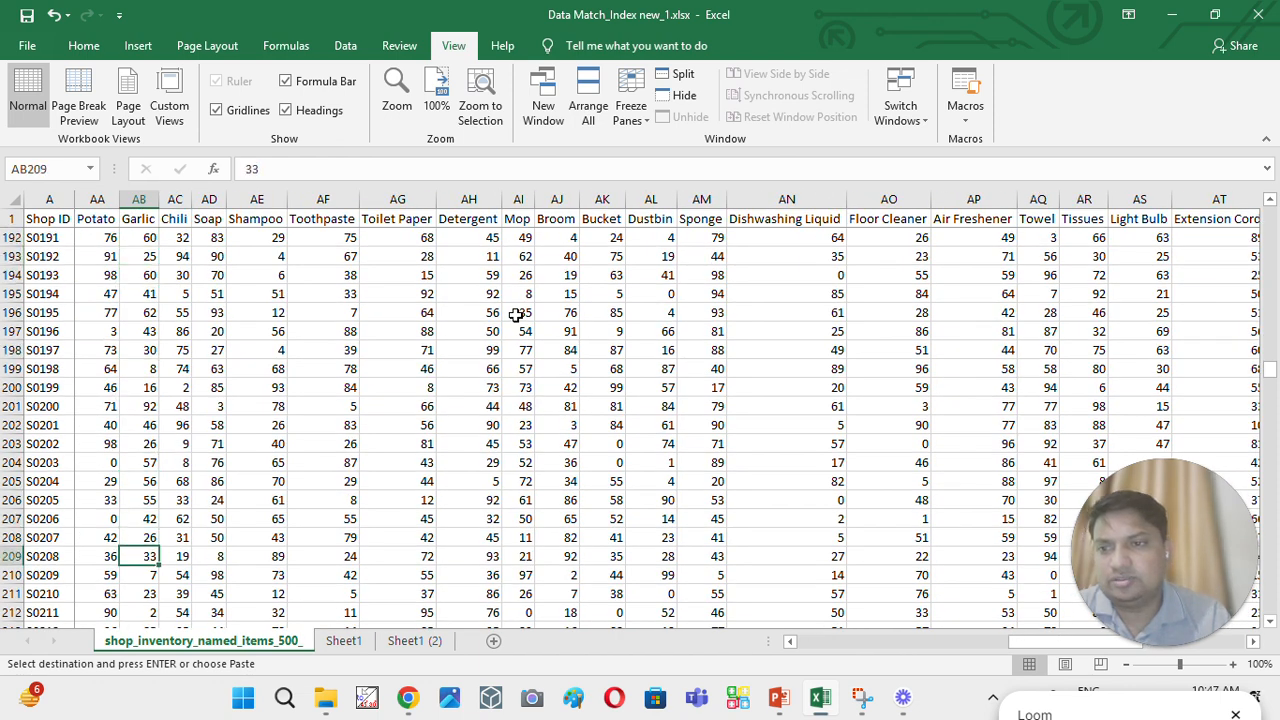
key("Up")
key("Up")
key("Up")
key("Up")
key("Left")
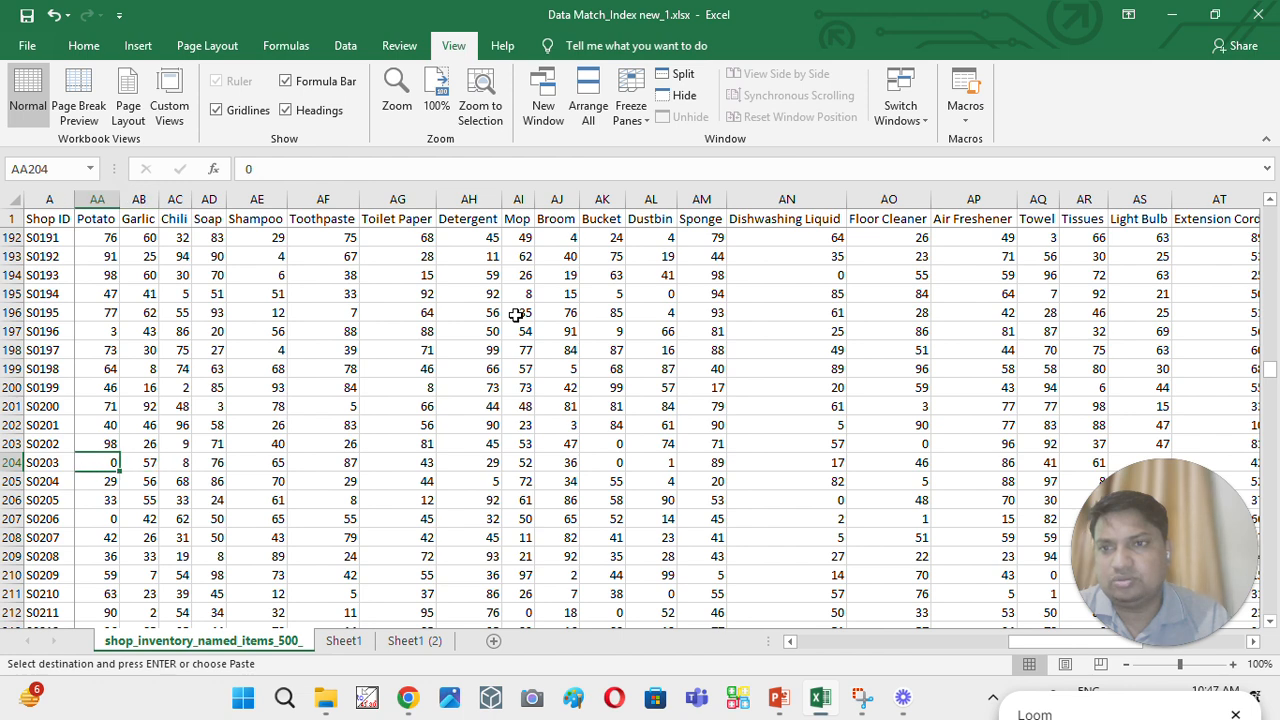
key("Right")
key("shift+Right")
key("shift+Right")
key("shift+Right")
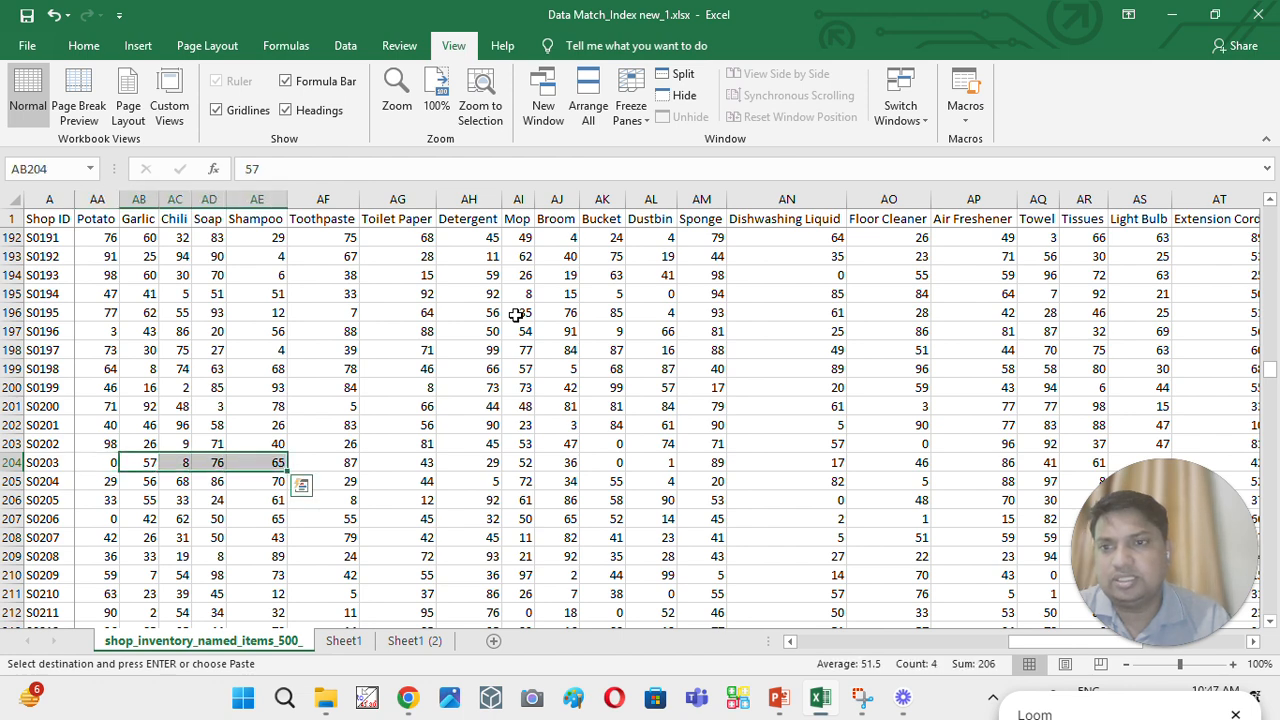
left_click(95, 43)
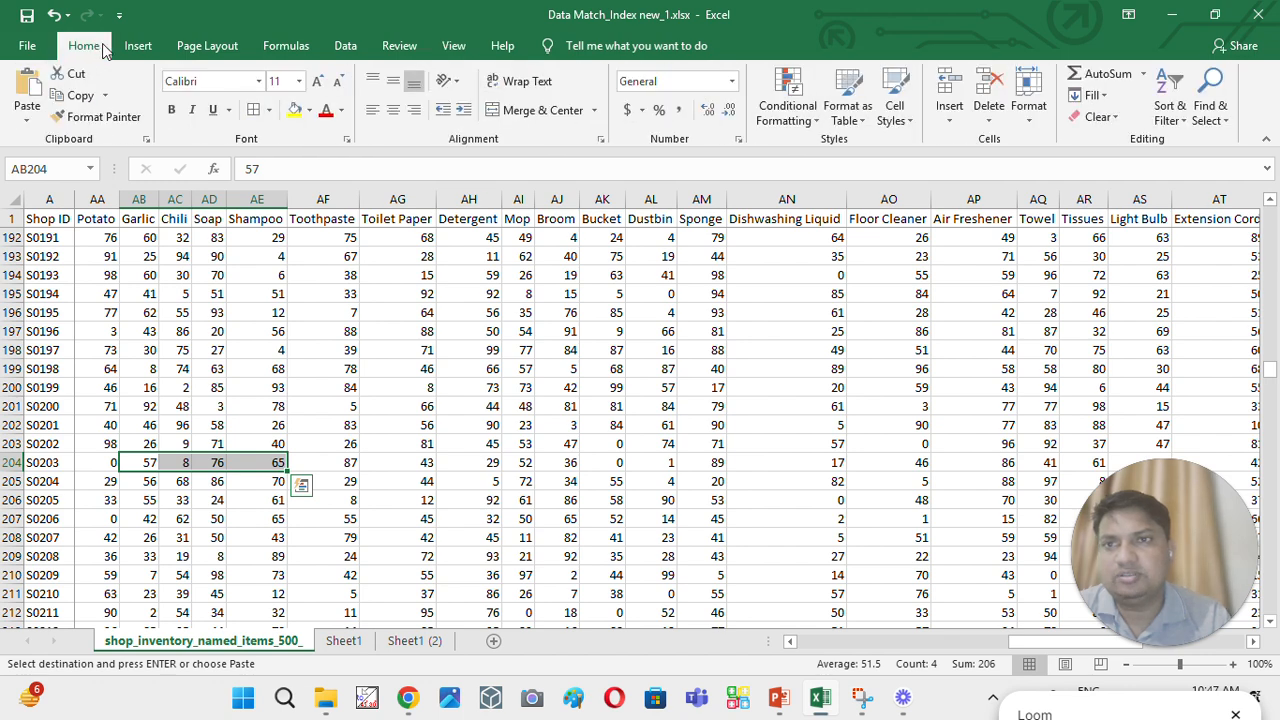
left_click(295, 110)
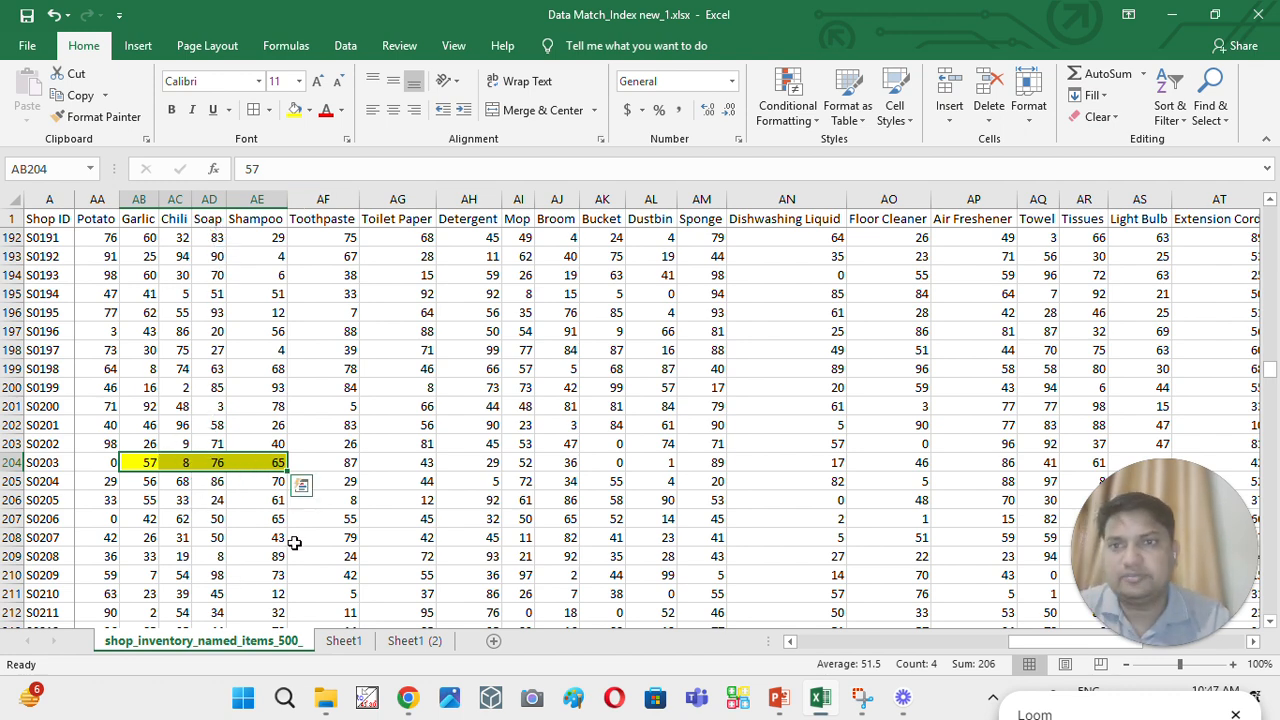
- Compare the Garlic to Shampoo results for S0203 on Sheet1 (2) with the highlighted inventory values
left_click(436, 641)
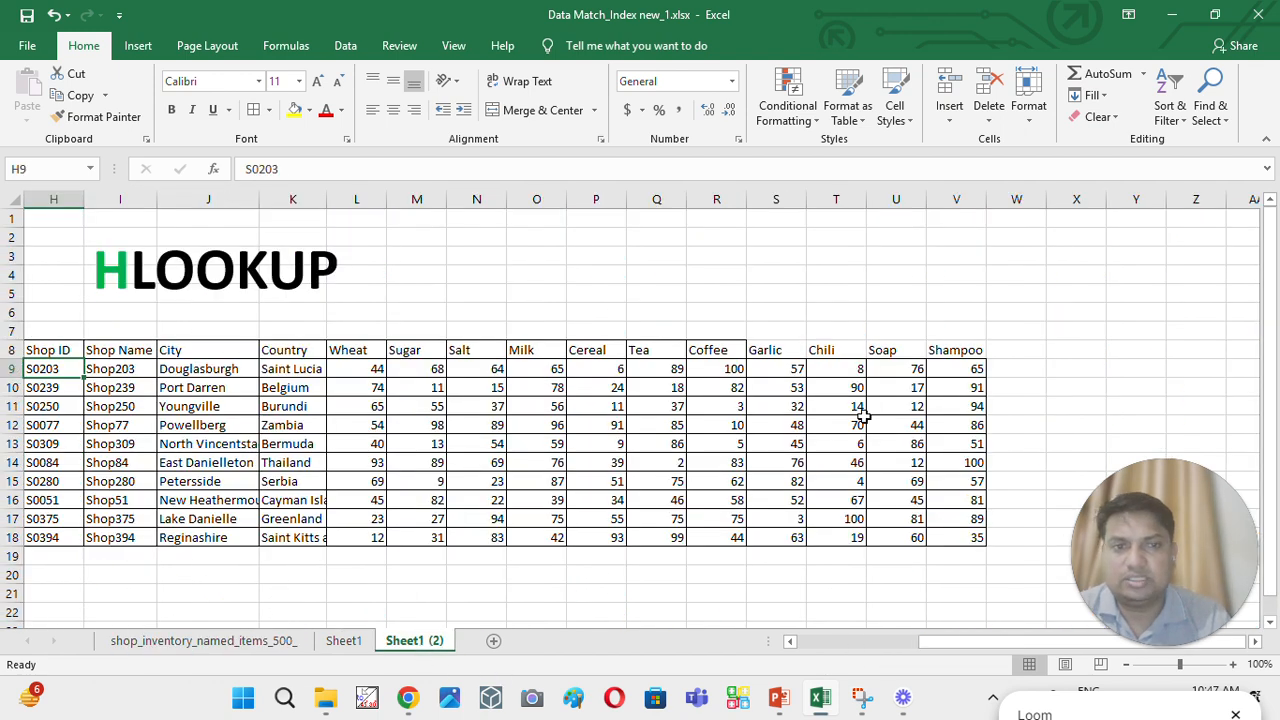
left_click_drag(794, 369, 960, 368)
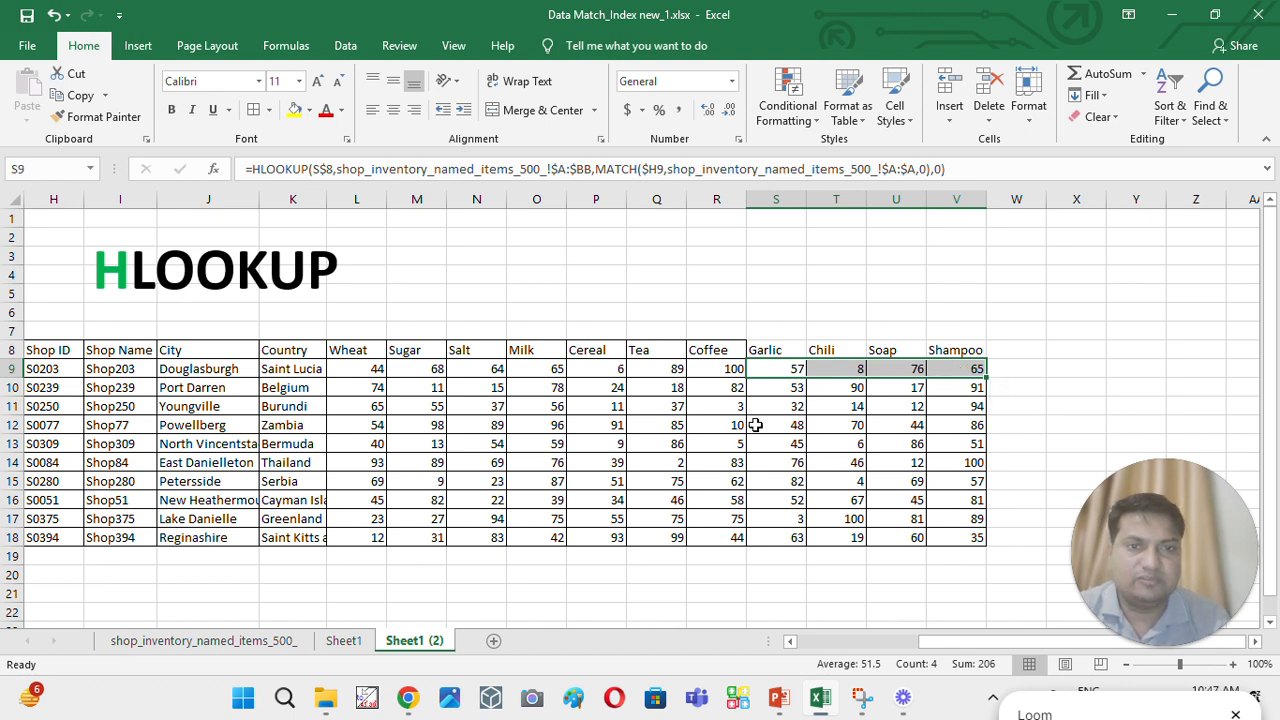
- Copy shop ID S0077 from Sheet1 (2) and find it on the inventory sheet
left_click(44, 427)
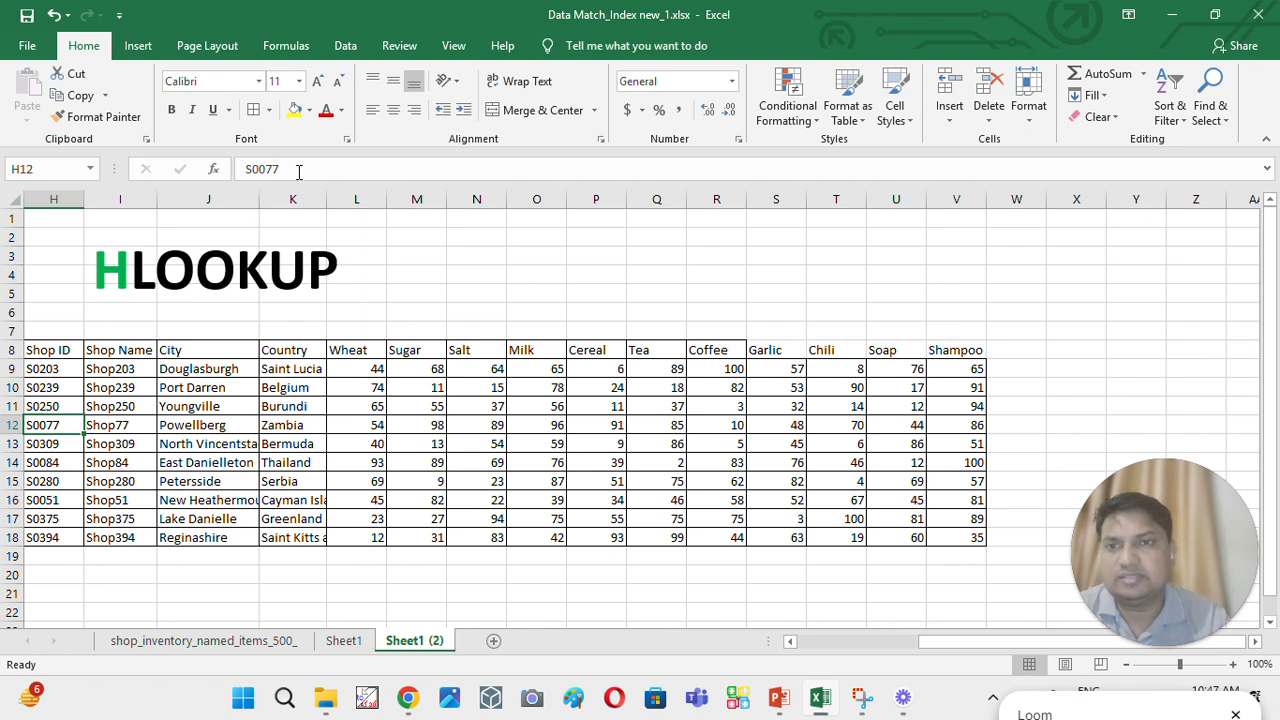
left_click_drag(298, 171, 242, 170)
key("ctrl+c")
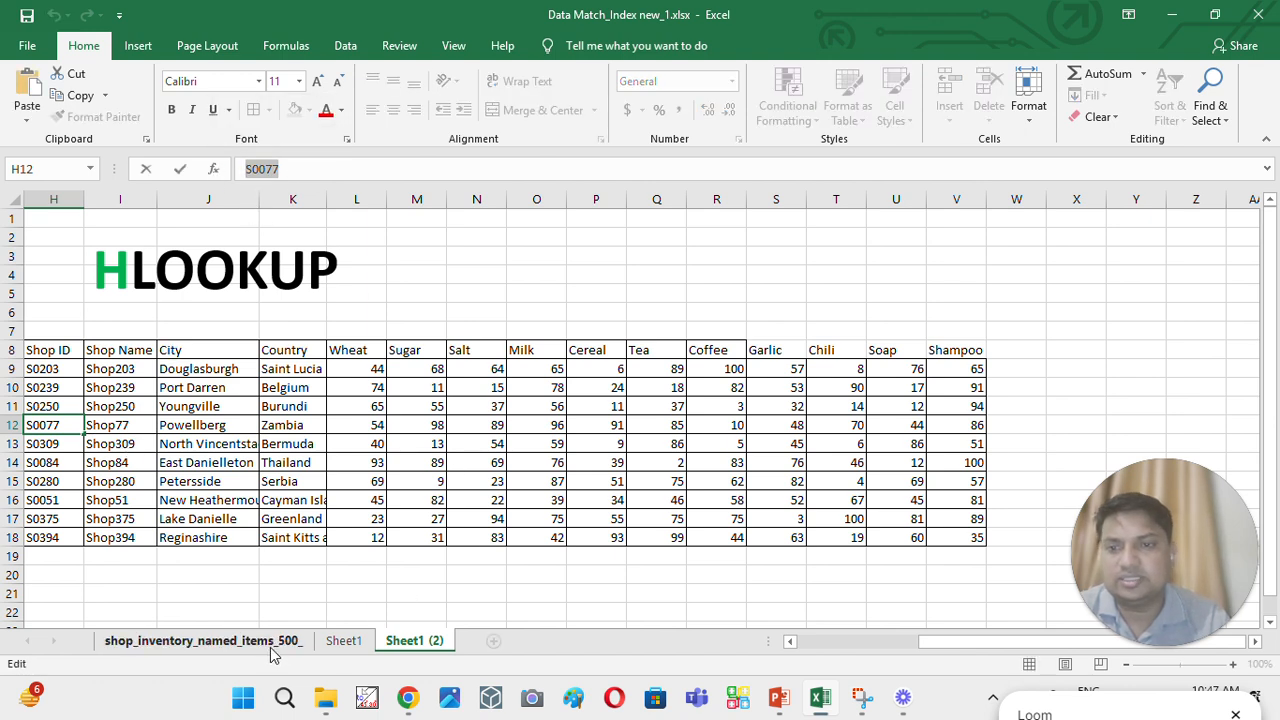
left_click(271, 644)
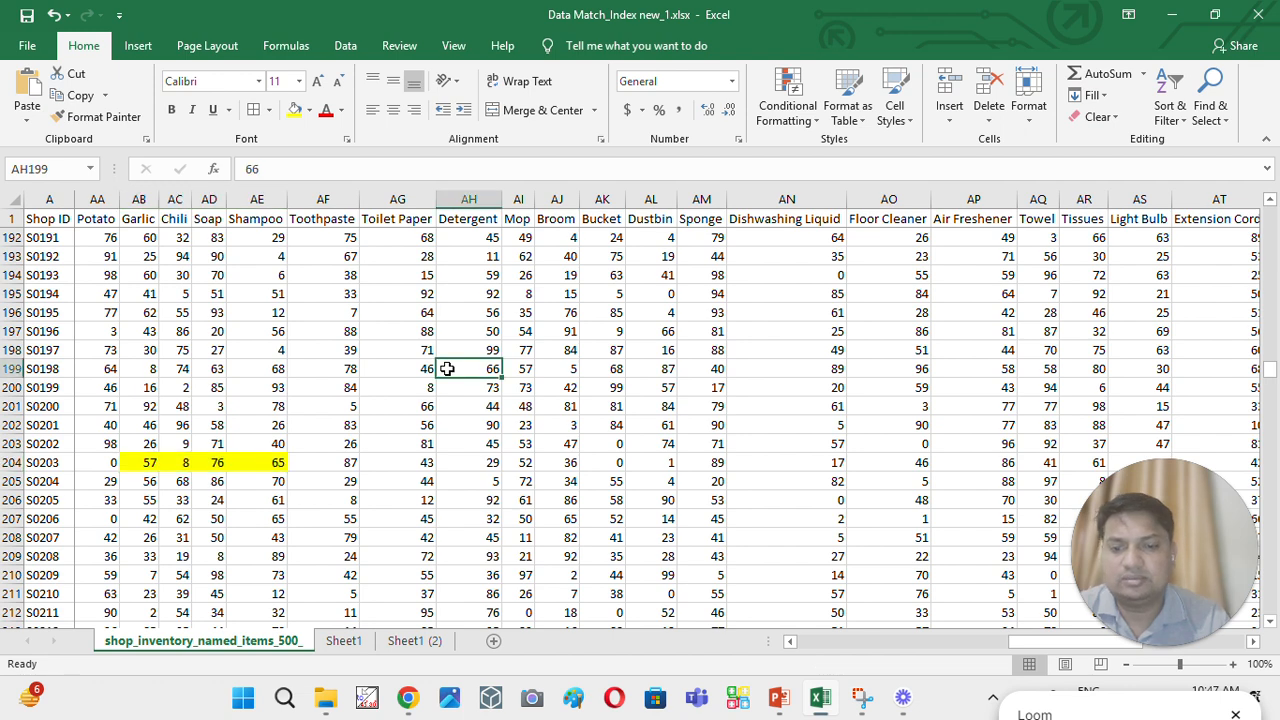
key("ctrl+f")
key("ctrl+v")
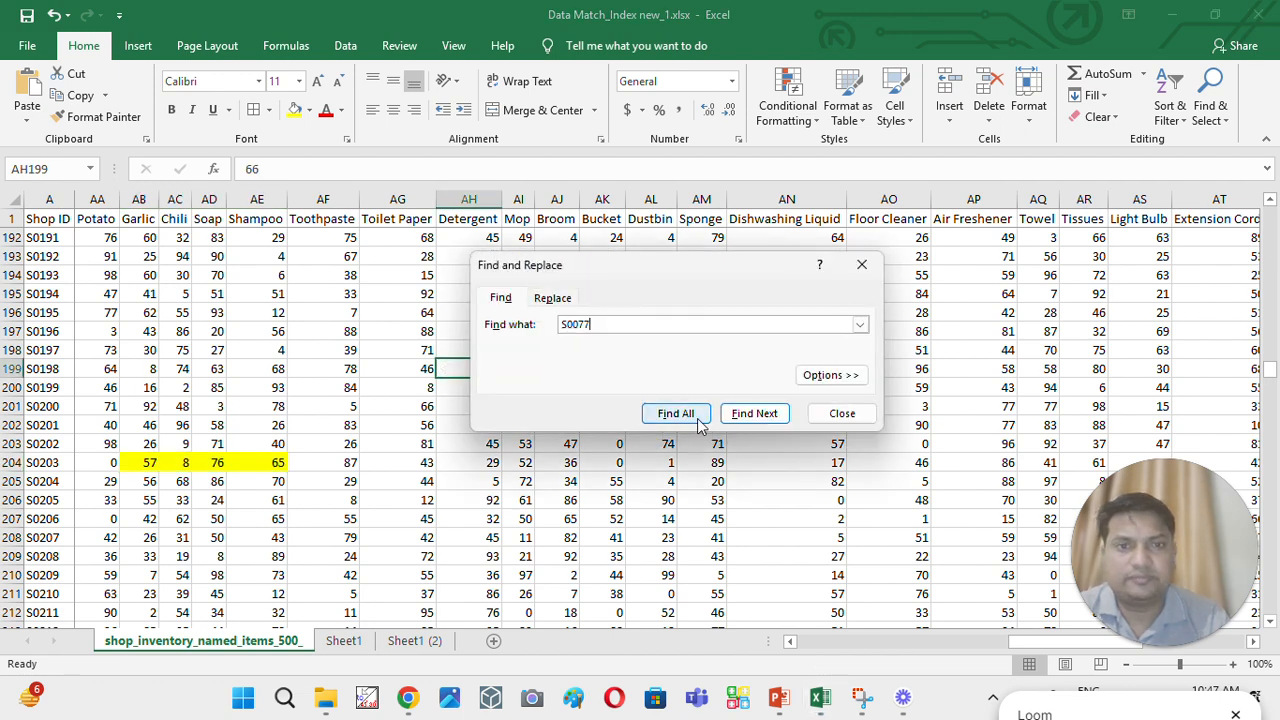
left_click(764, 418)
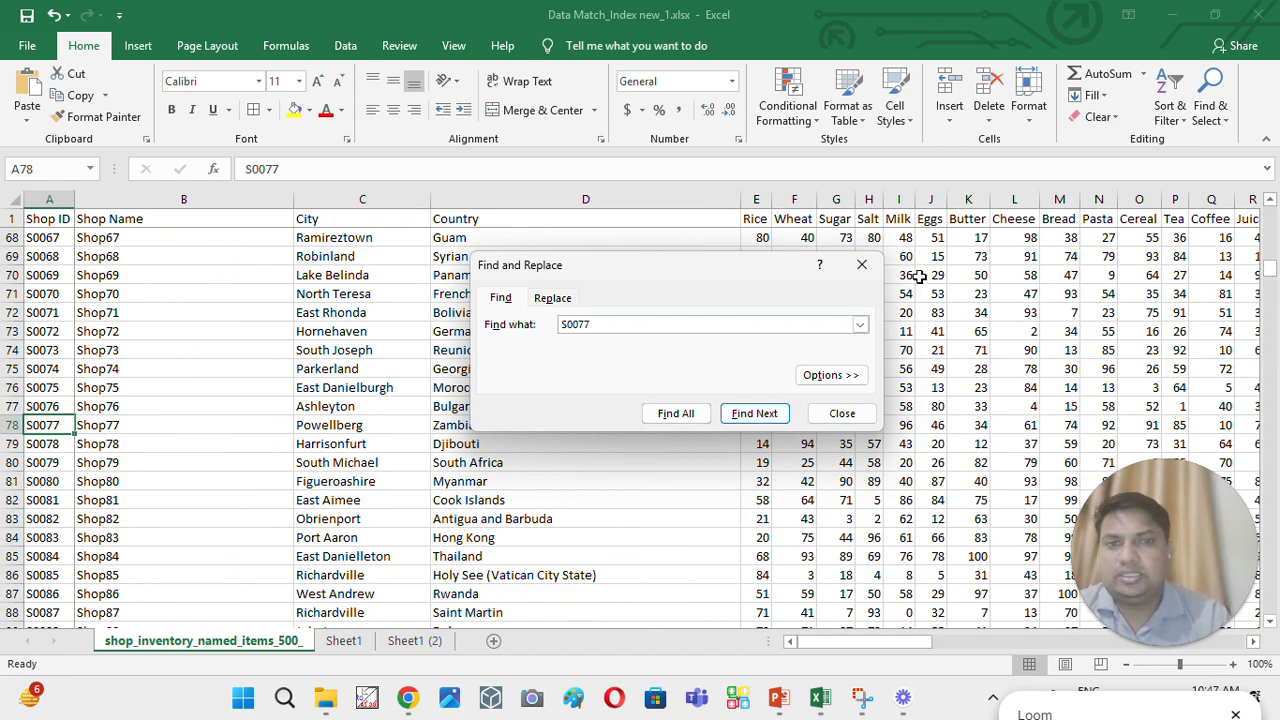
left_click(873, 266)
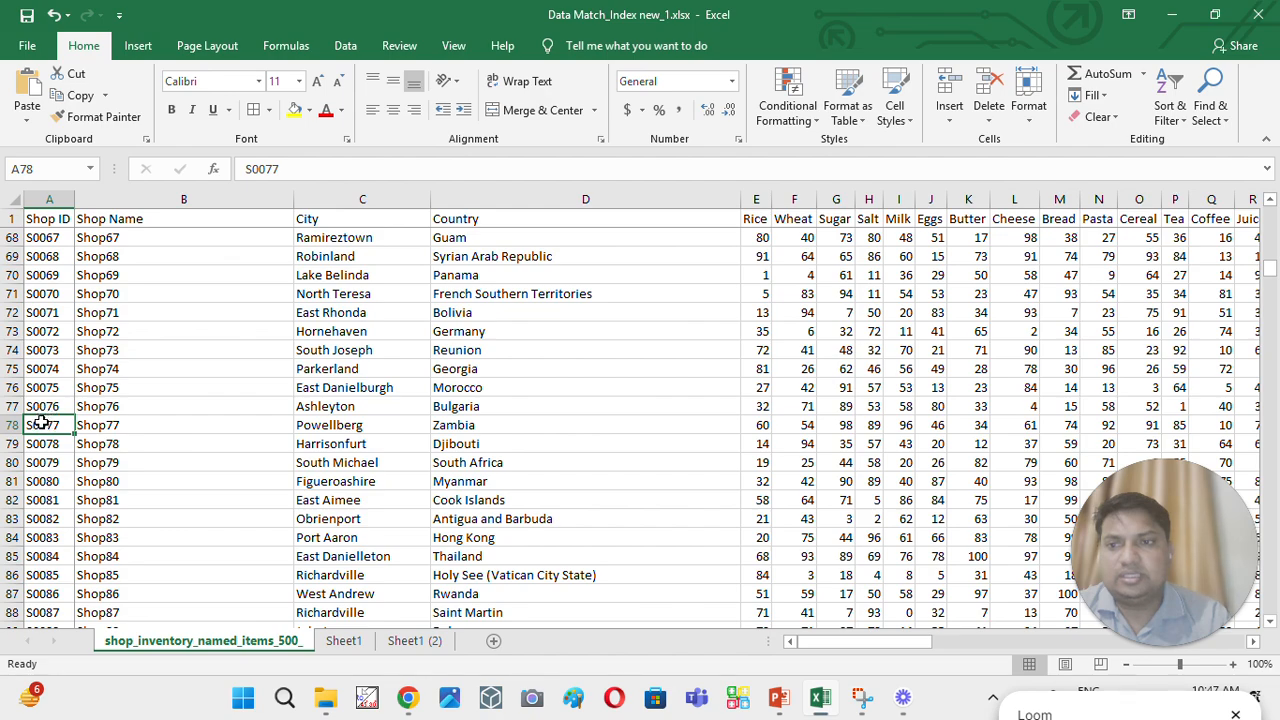
- Look across shop S0077's row on the inventory sheet, from the shop details to the last item column, Candle
key("Right")
key("Right")
key("Right")
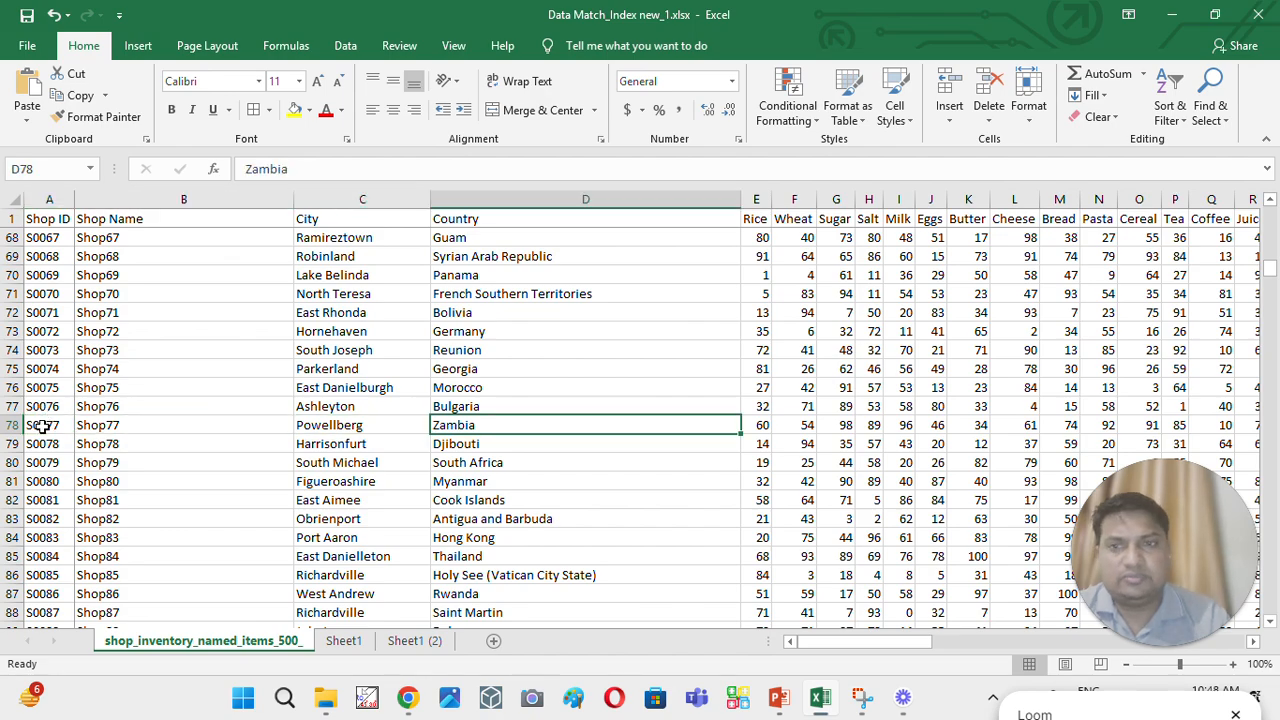
key("Right")
key("Right")
key("Right")
key("Right")
key("Right")
key("Right")
key("Right")
key("Right")
key("Right")
key("Right")
key("Right")
key("Right")
key("Right")
key("Right")
key("Right")
key("Right")
key("Right")
key("Right")
key("Right")
key("Right")
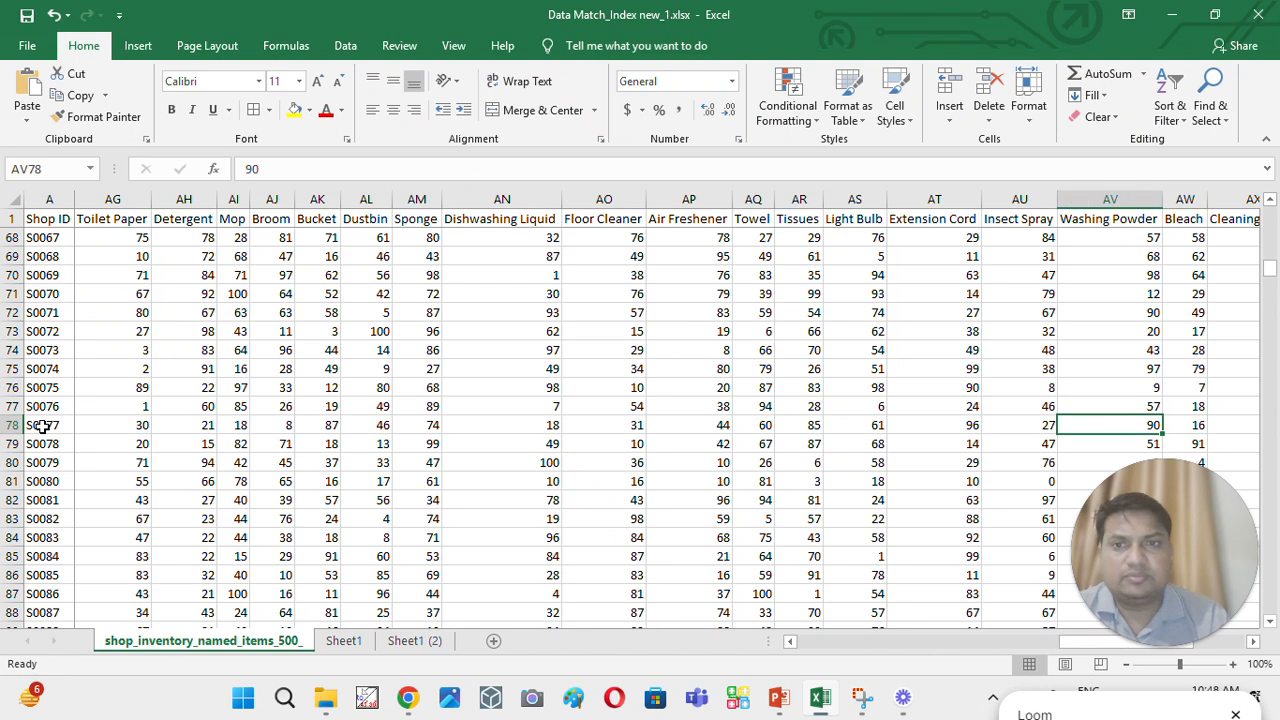
key("Right")
key("Right")
key("Right")
key("Right")
key("Right")
key("Right")
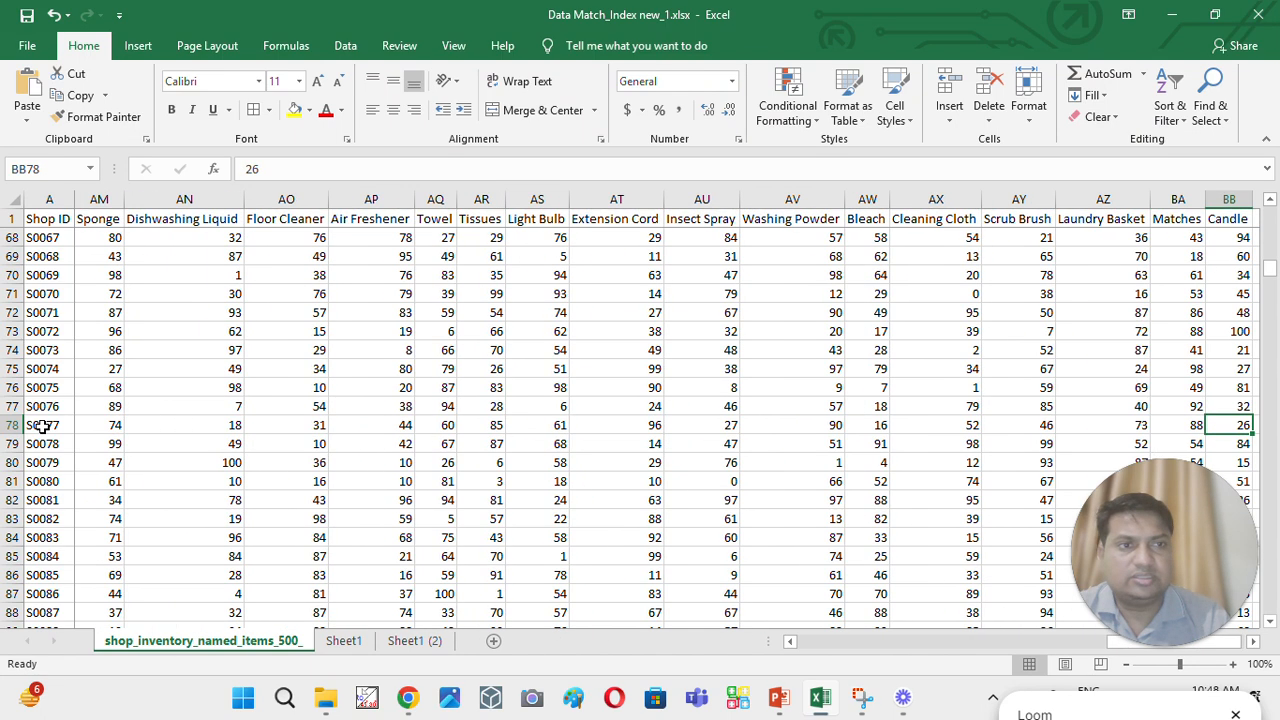
key("Right")
- Highlight shop S0077's Garlic, Chili, Soap and Shampoo values in row 78 of the inventory sheet with yellow fill
key("Left")
key("Left")
key("Left")
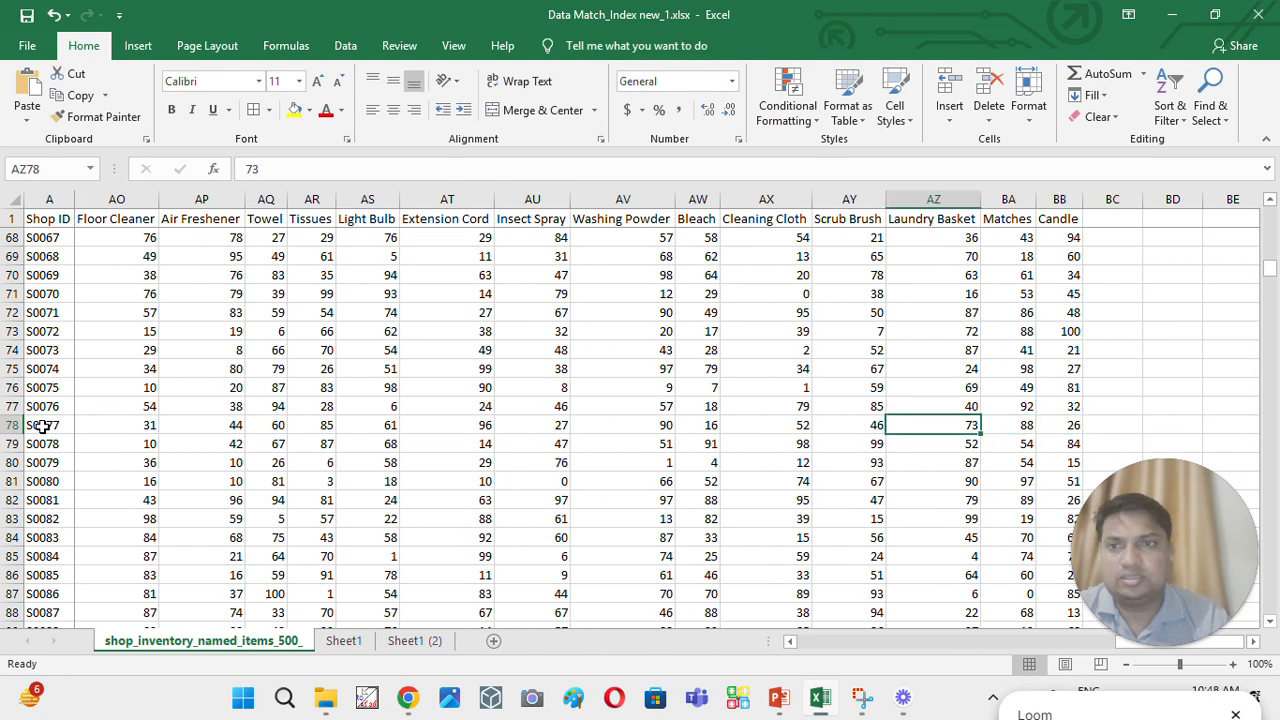
key("Left")
key("Left")
key("Left")
key("Left")
key("Left")
key("Left")
key("Left")
key("Left")
key("Left")
key("Left")
key("Left")
key("Left")
key("Left")
key("Left")
key("Left")
key("Left")
key("Left")
key("Left")
key("Left")
key("Left")
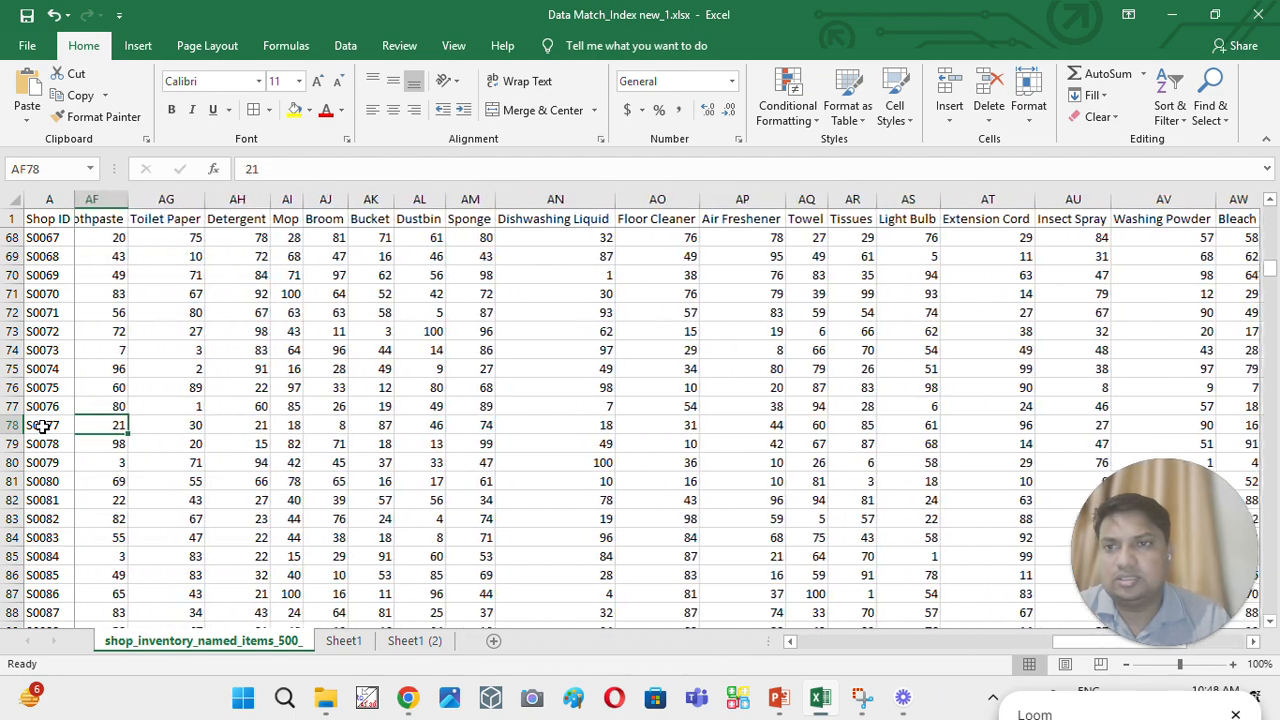
key("Left")
key("Left")
key("Left")
key("Left")
key("Right")
key("Right")
key("Left")
key("Left")
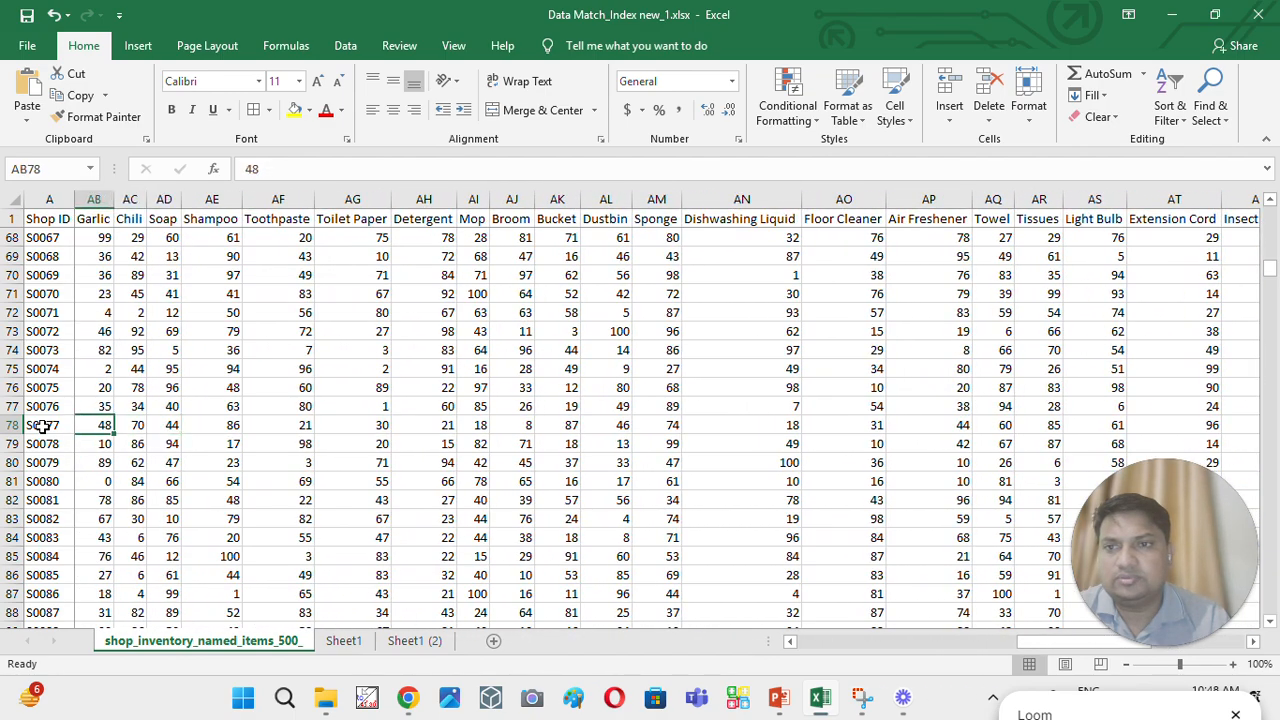
key("shift+Right")
key("shift+Right")
key("shift+Right")
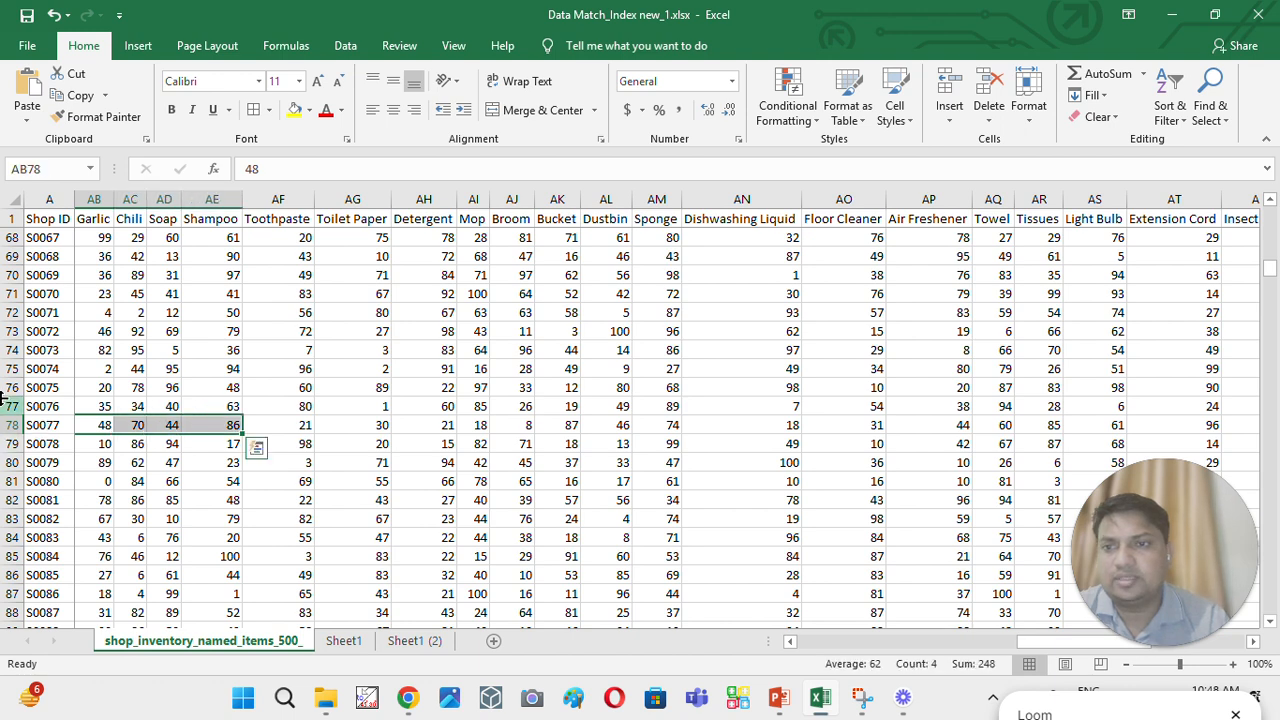
left_click(294, 112)
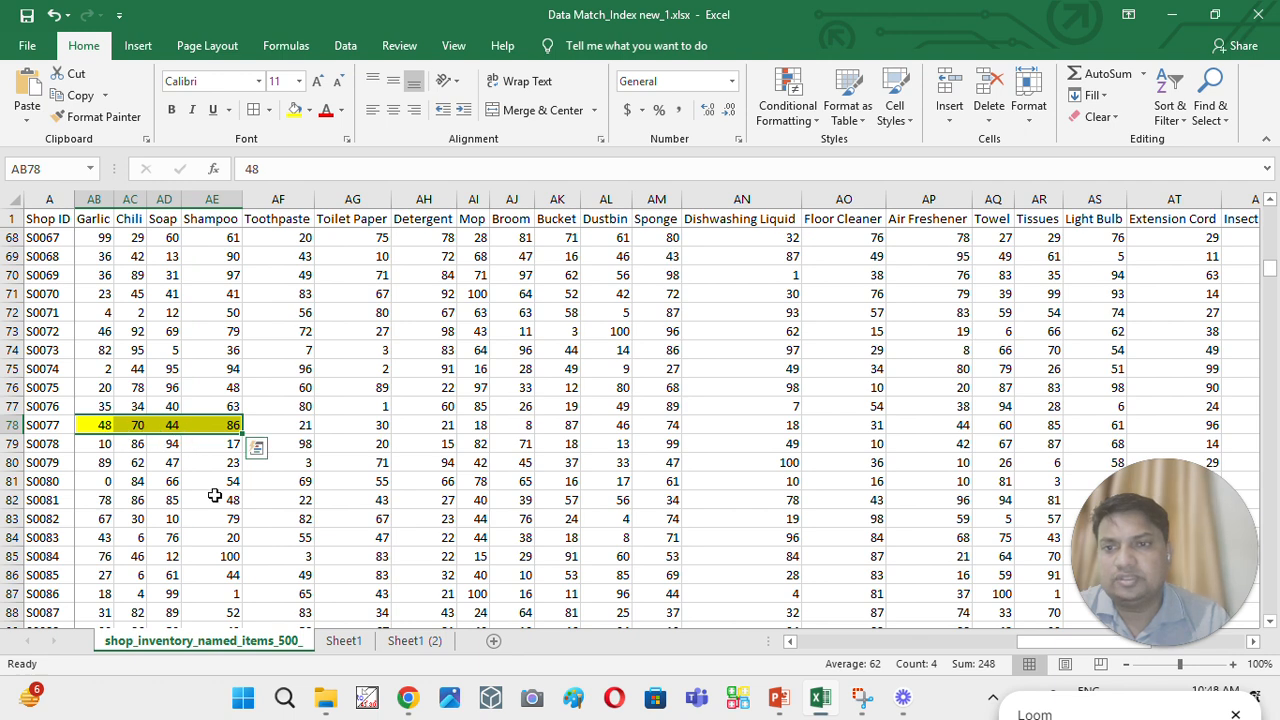
- Compare the Garlic to Shampoo results for S0077 on Sheet1 (2) with the highlighted inventory values
left_click(422, 645)
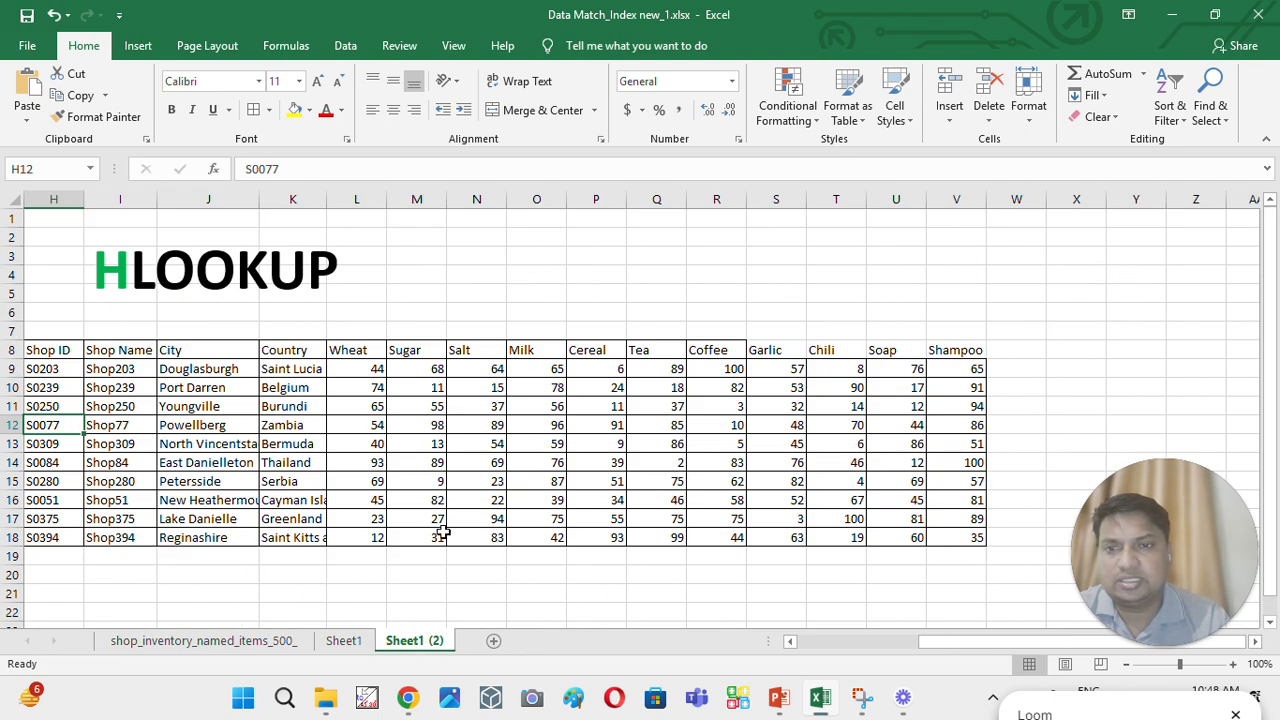
left_click_drag(792, 425, 963, 425)
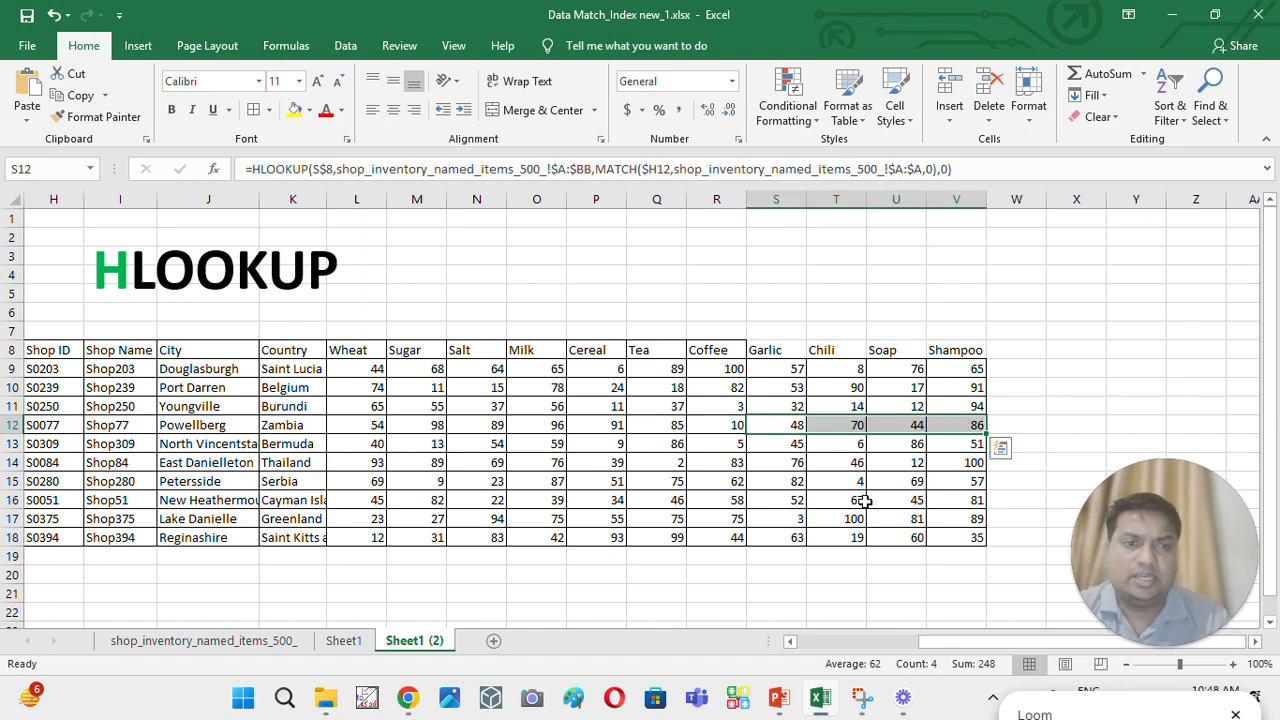